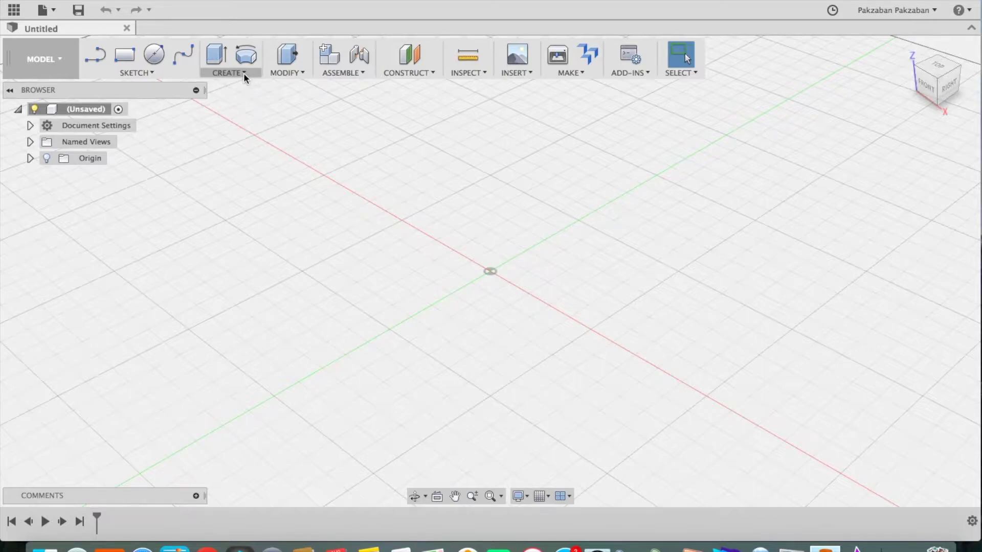
Sketch a 100 mm circle centred on the origin of the horizontal plane and a 20 mm circle centred on its edge.
click(155, 55)
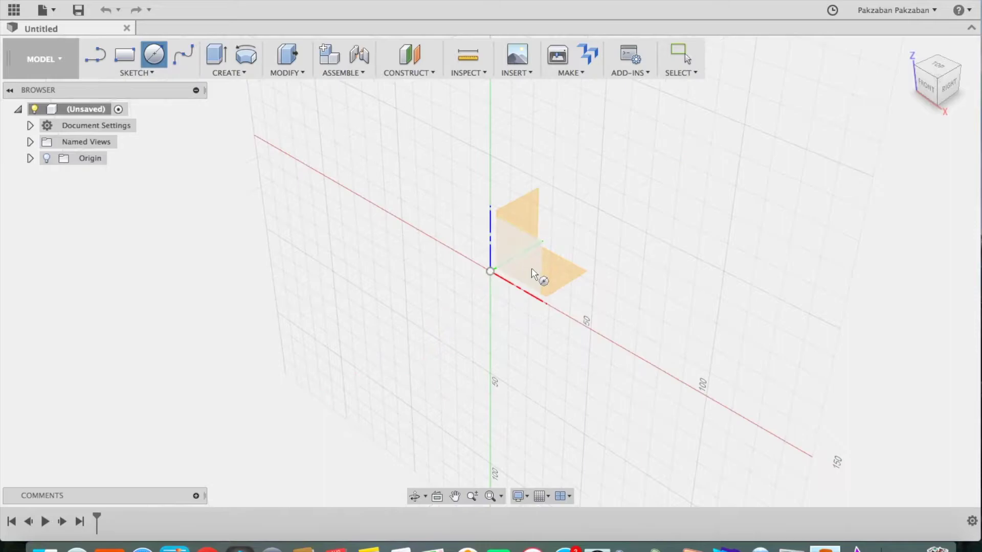
click(558, 273)
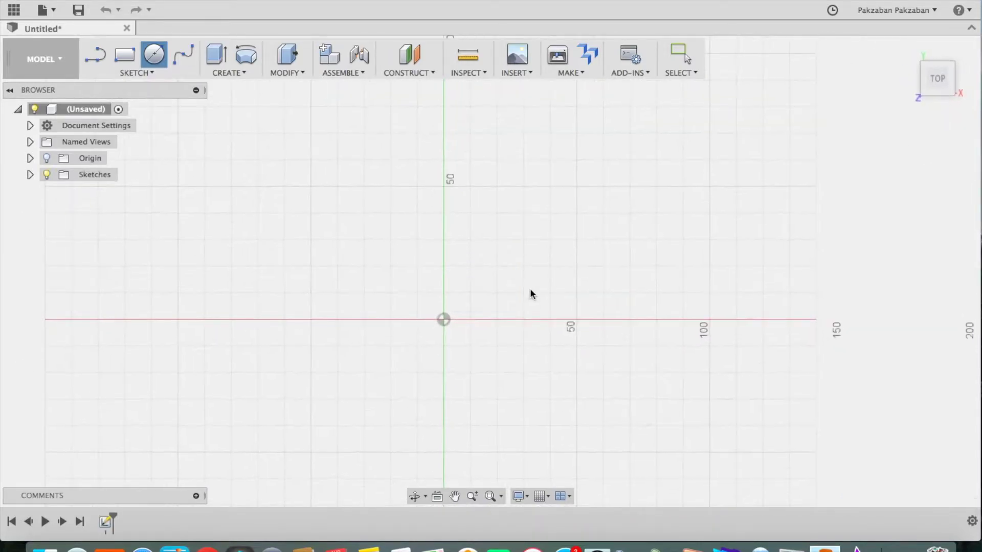
click(444, 321)
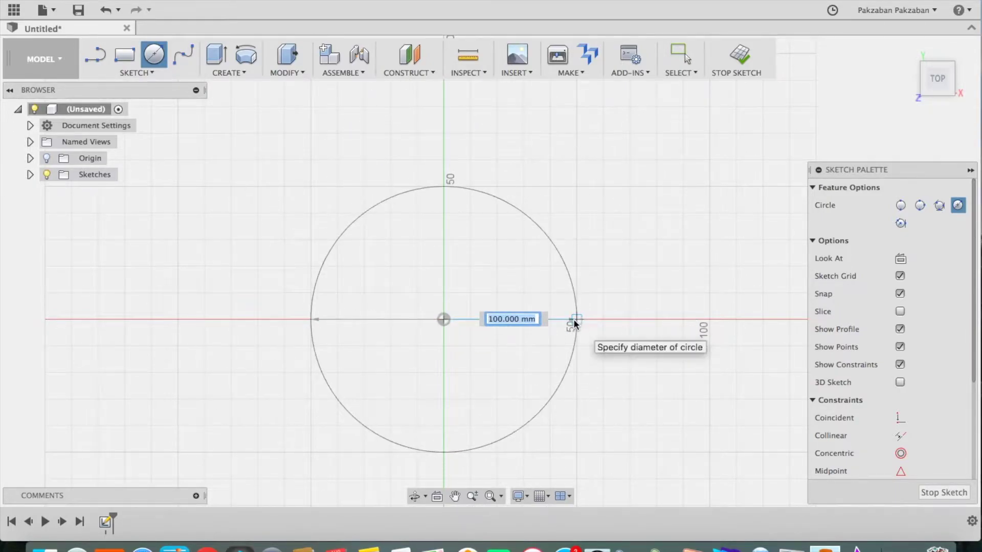
click(574, 321)
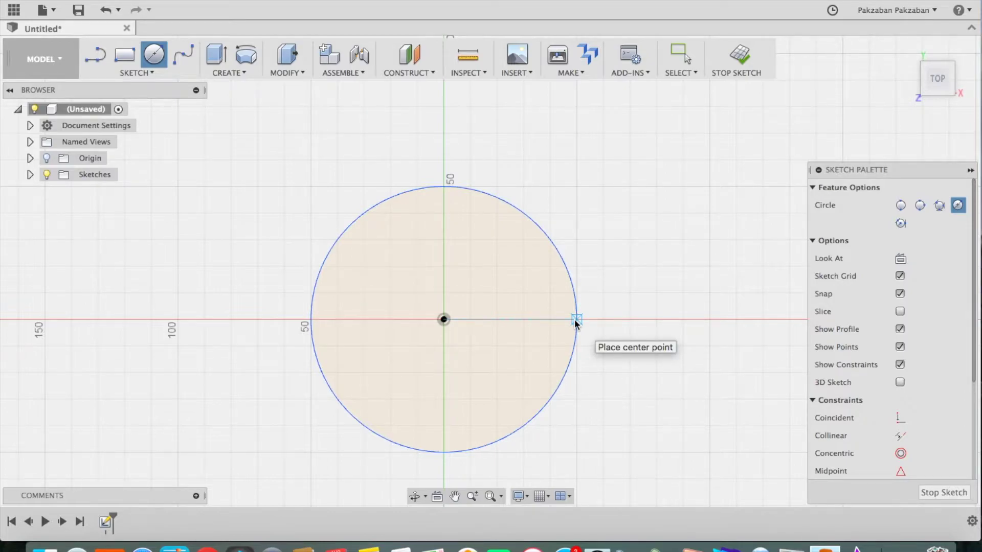
click(576, 319)
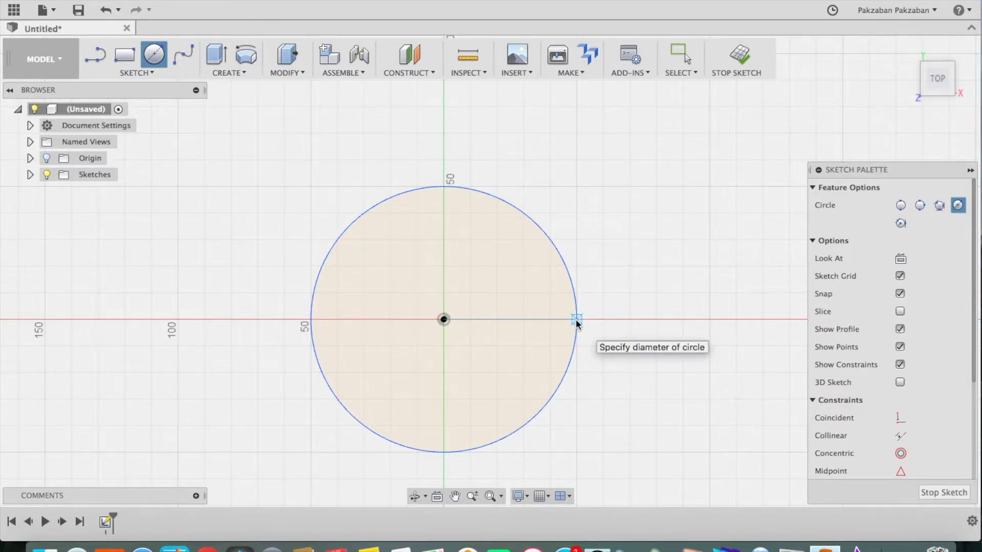
click(602, 320)
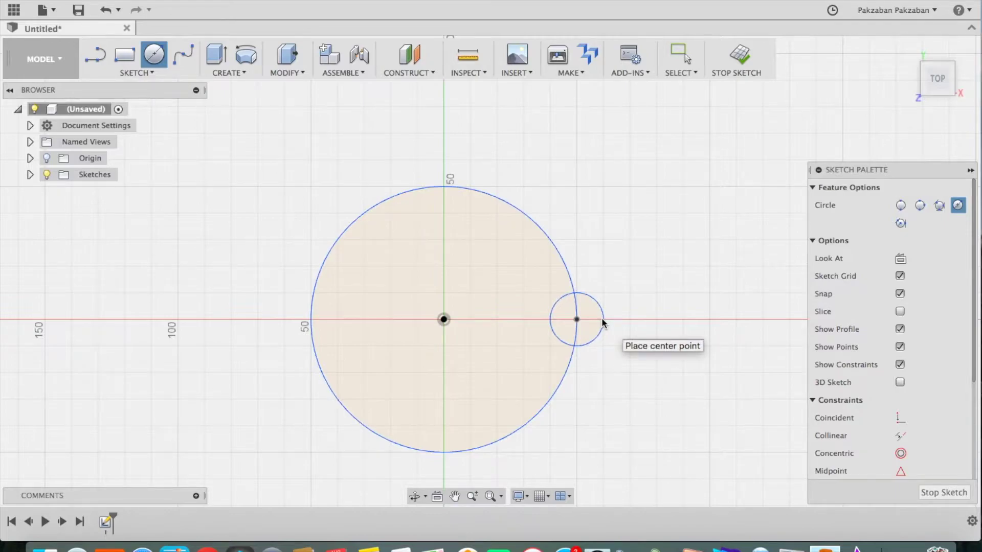
Create a full circular pattern of the small circle around the origin with a quantity of 10, and finish the sketch.
click(150, 72)
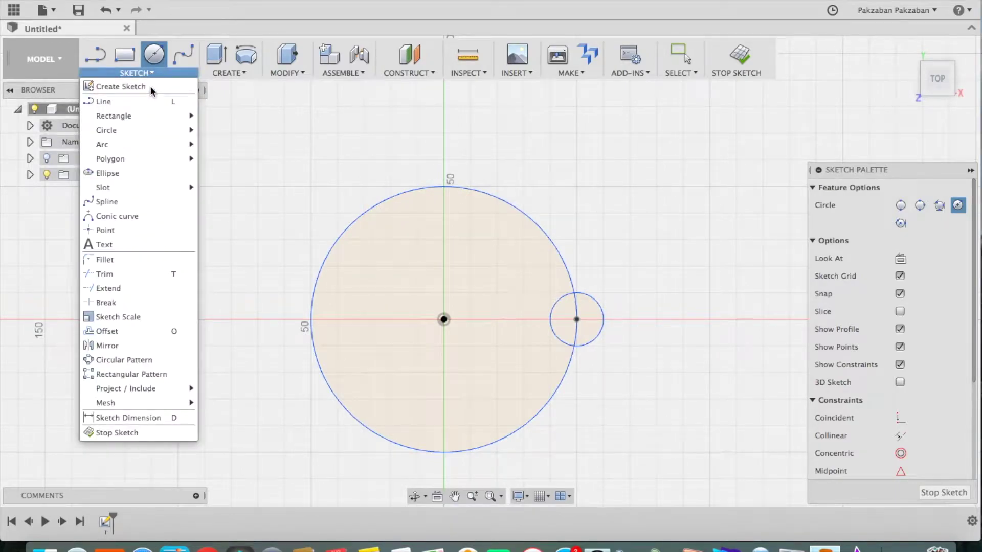
click(137, 361)
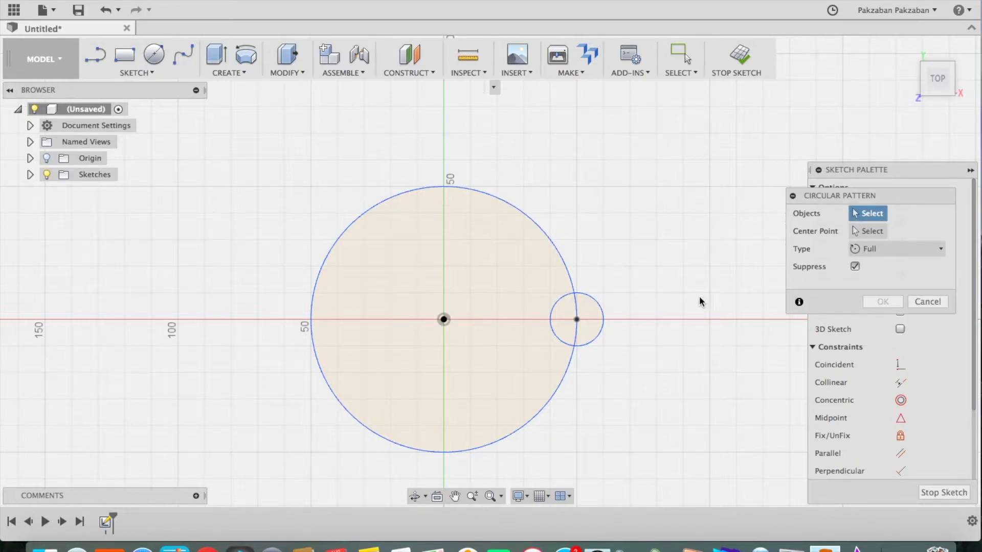
click(602, 309)
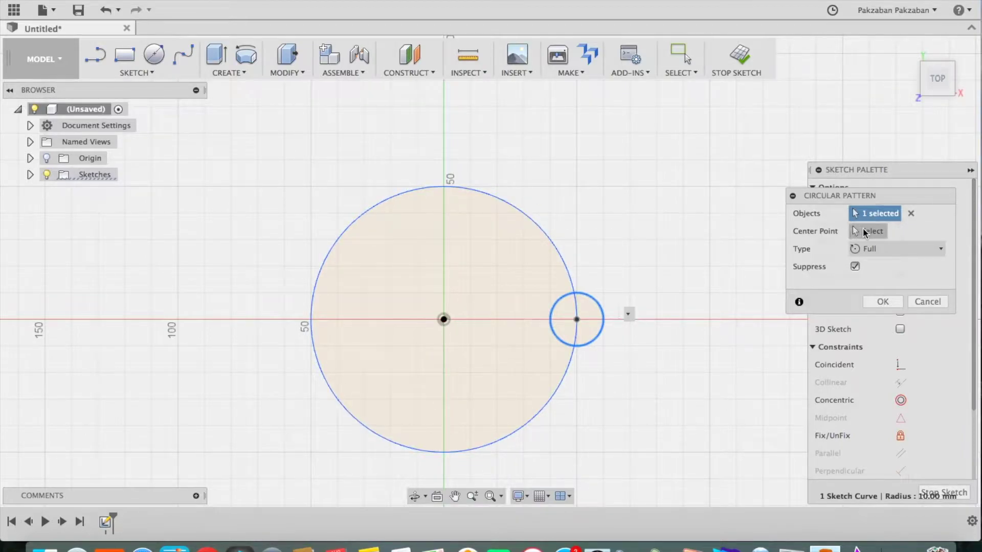
click(864, 232)
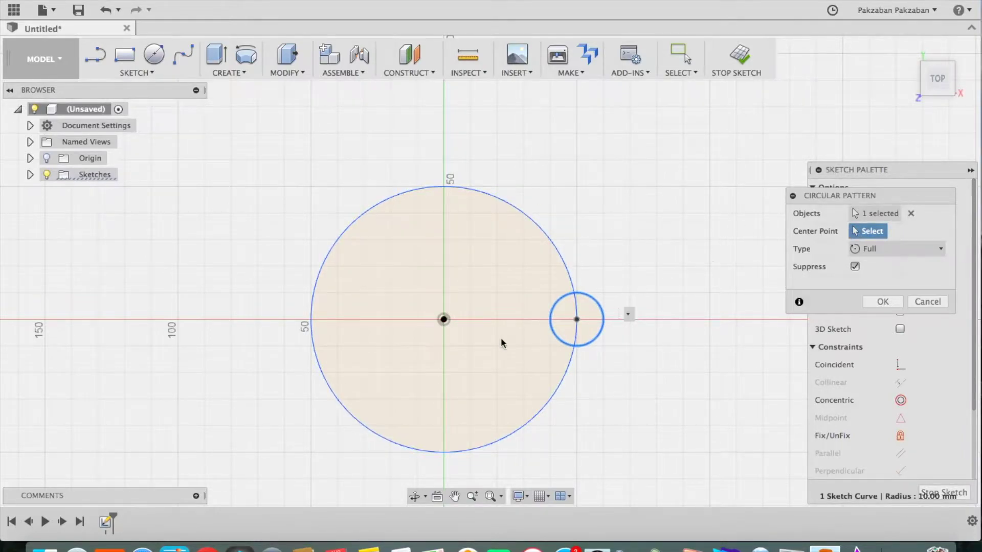
click(444, 319)
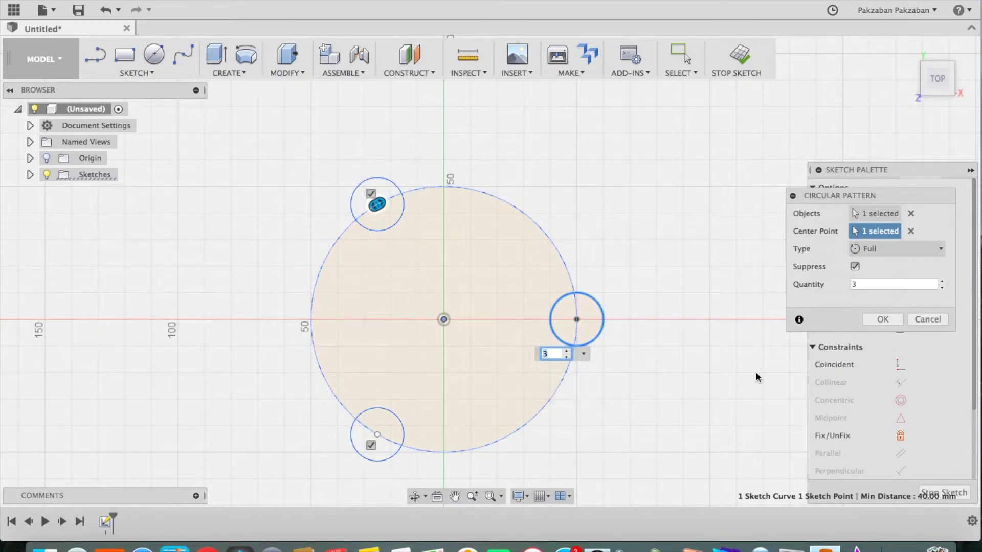
click(871, 281)
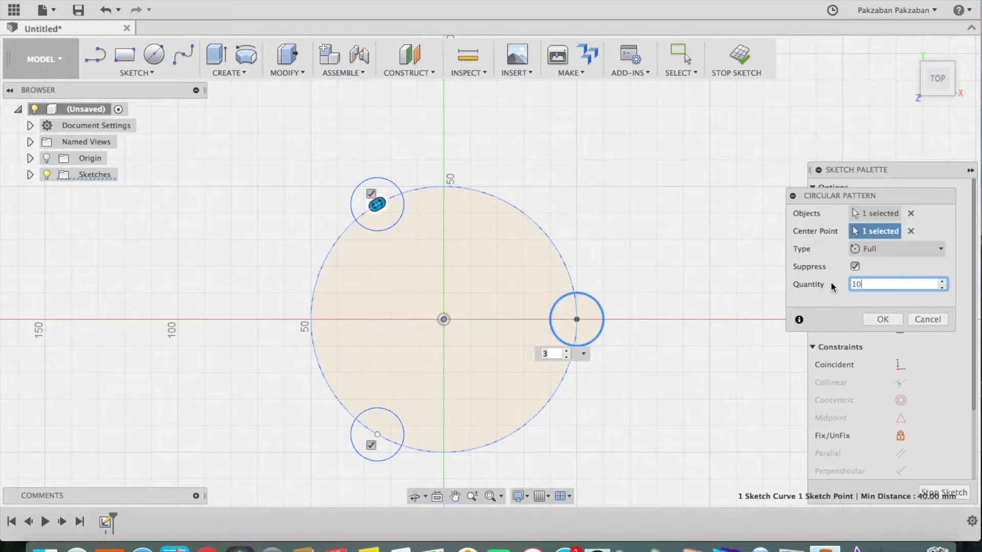
text(10)
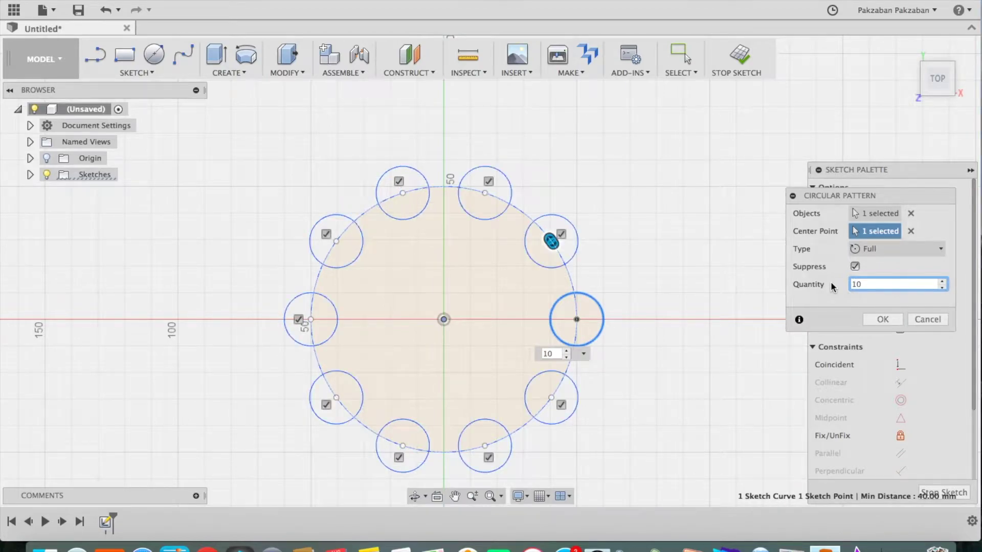
click(891, 320)
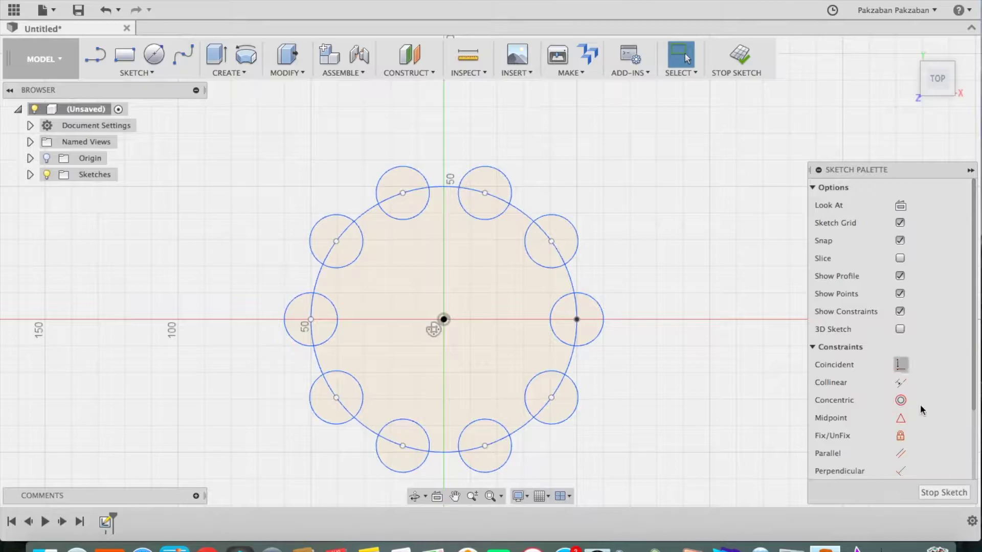
click(943, 493)
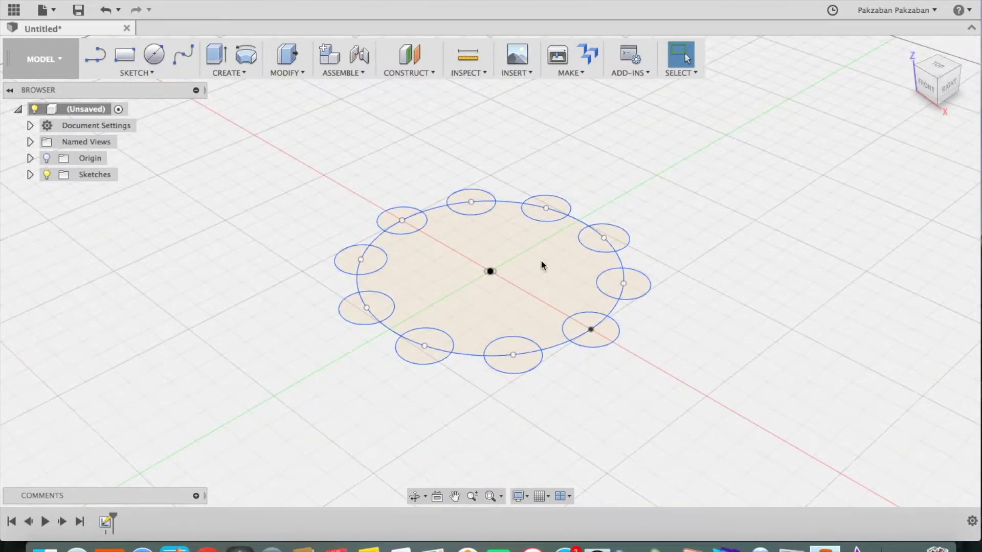
Extrude the large central profile, without the small circles, 5 mm as a new body.
click(215, 60)
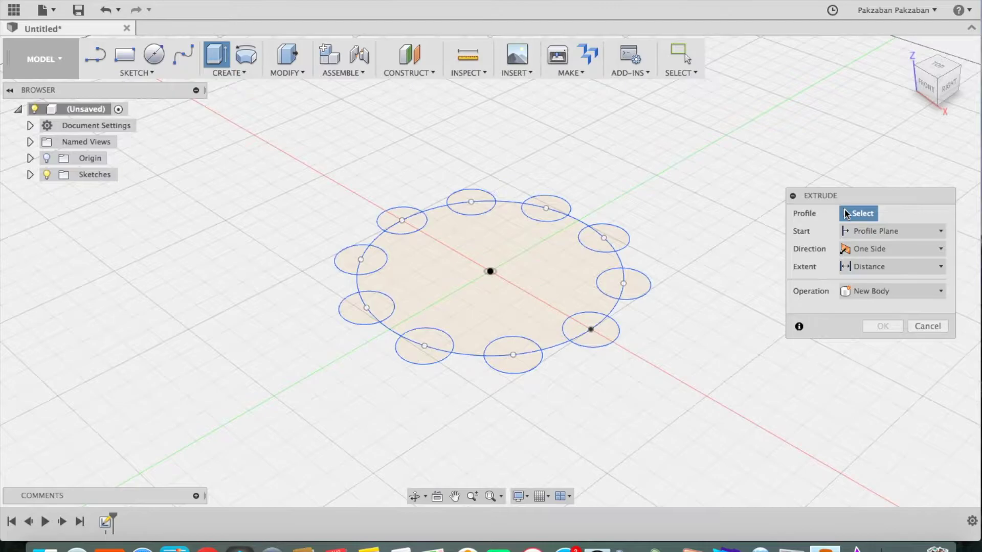
click(482, 266)
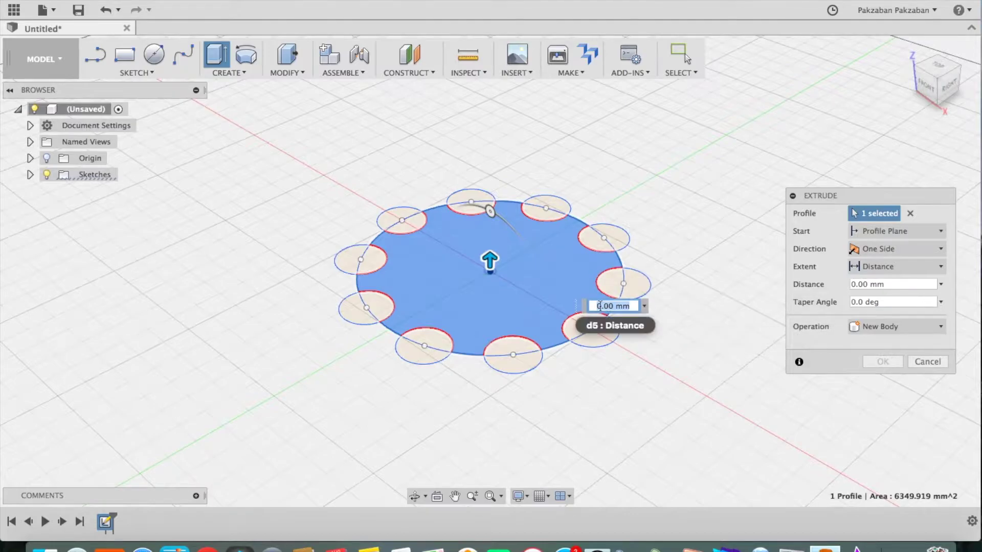
text(5)
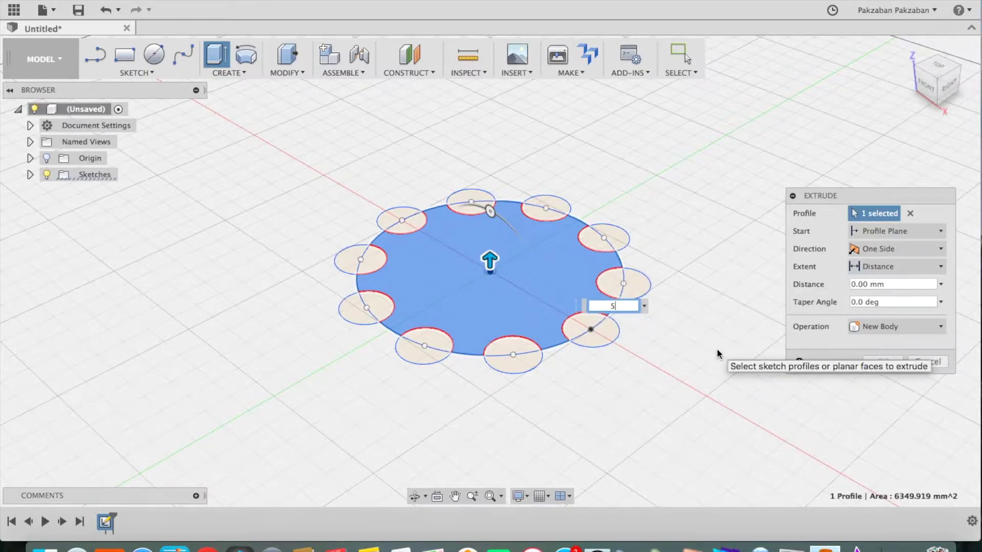
key(Return)
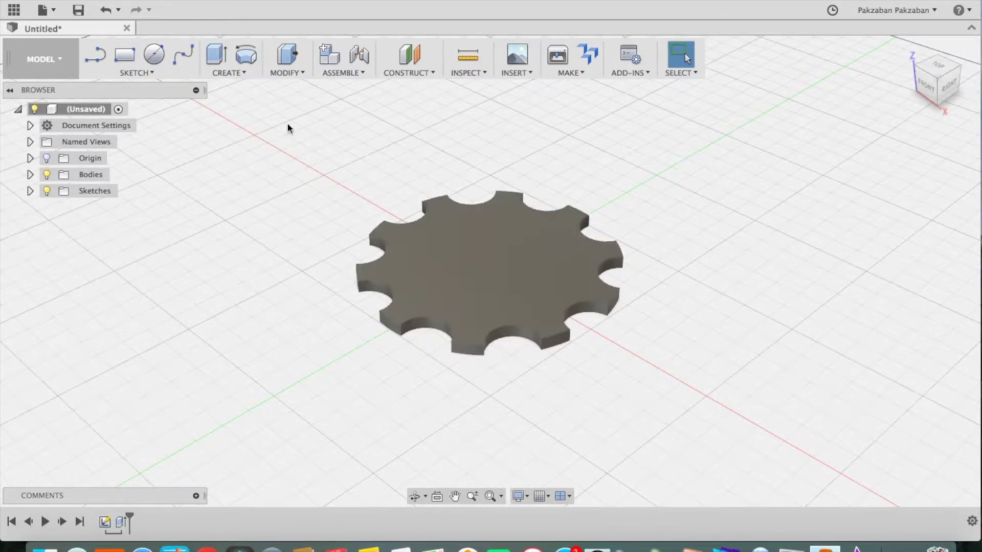
Sketch a 20 mm circle at the centre of the gear's top face and finish the sketch.
click(159, 57)
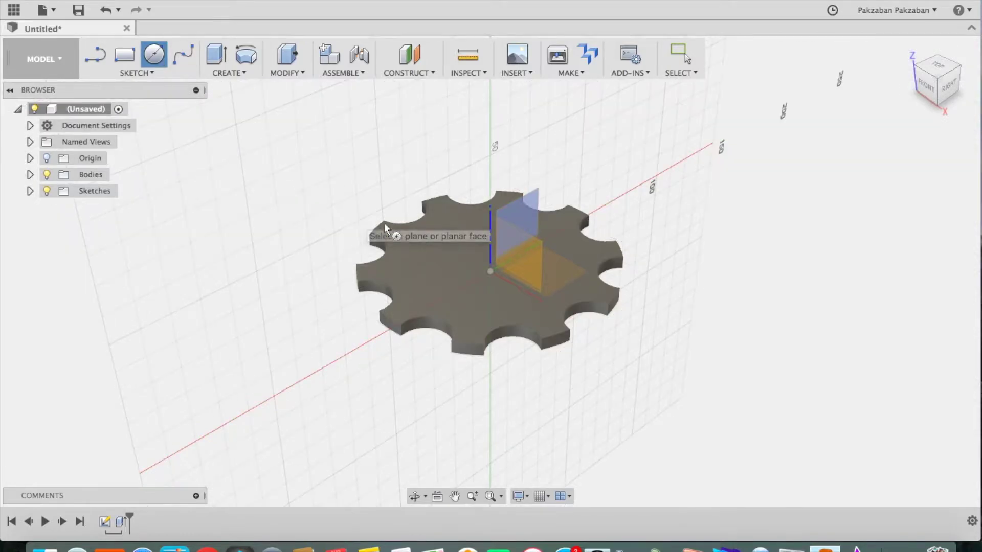
click(430, 273)
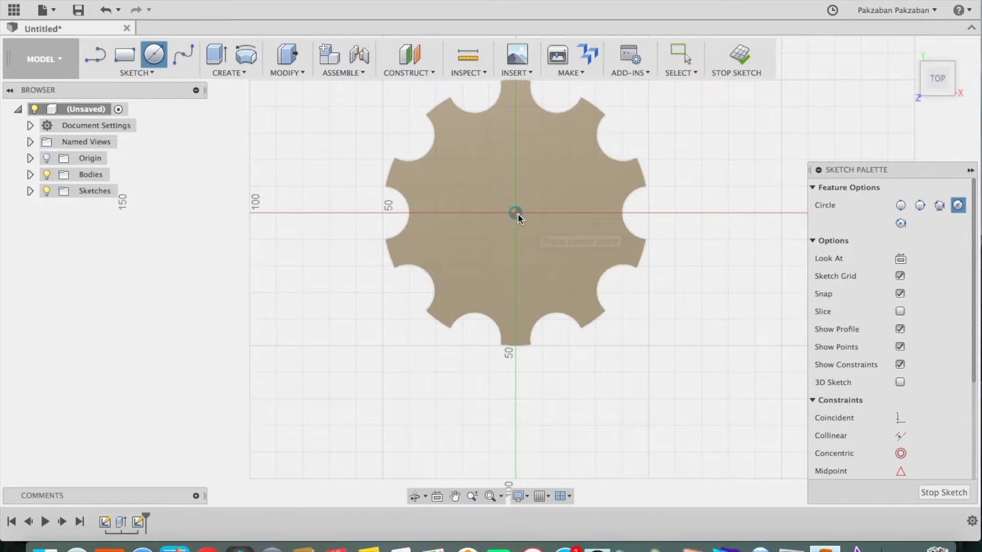
click(518, 213)
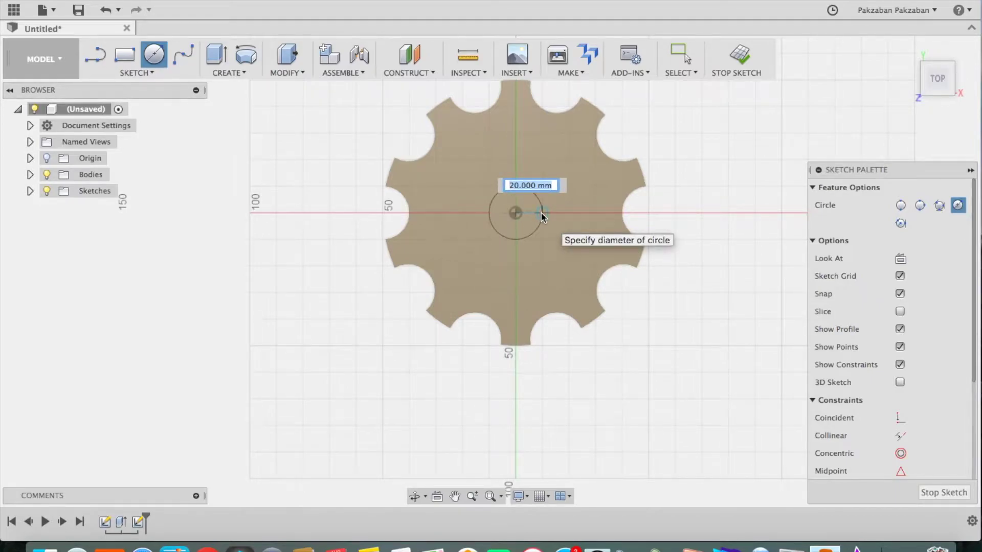
click(541, 212)
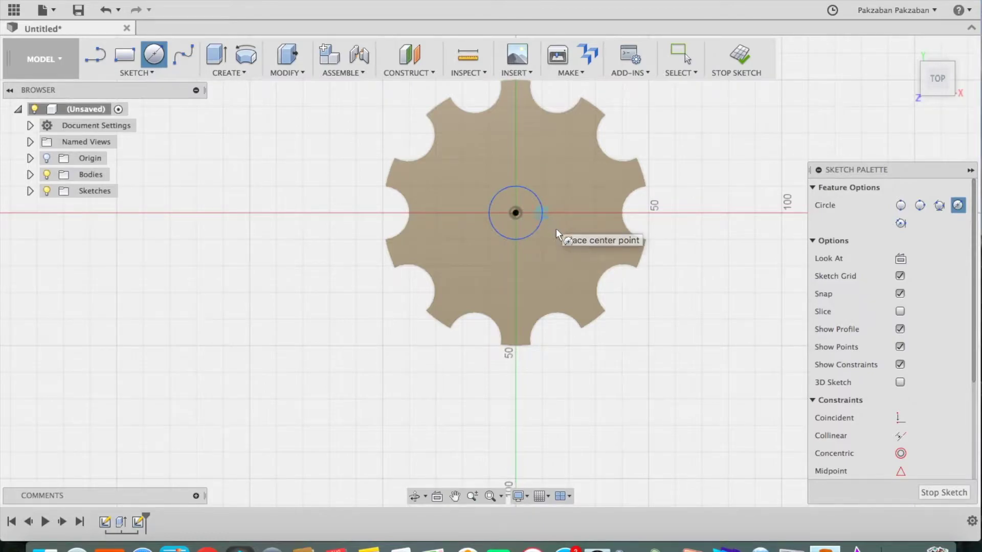
key(Escape)
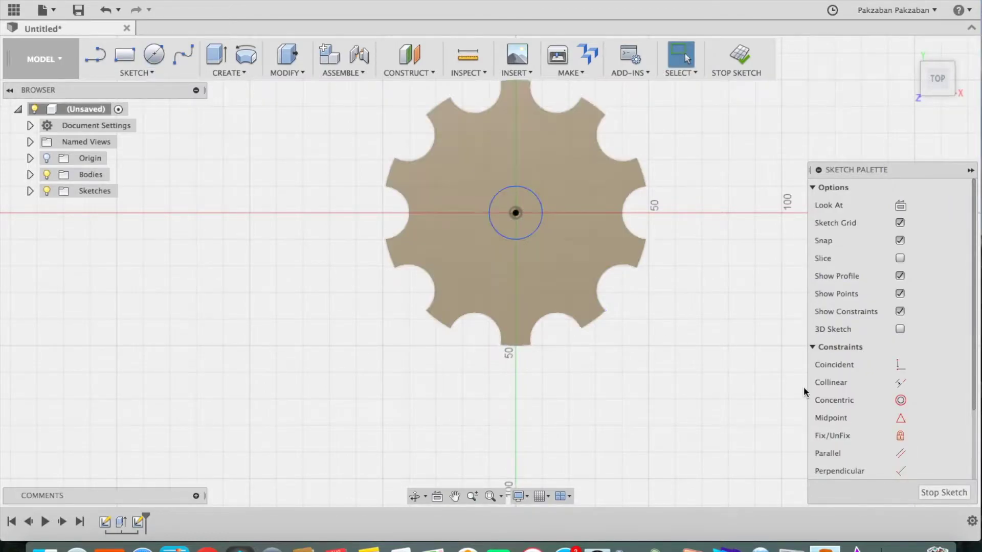
click(944, 493)
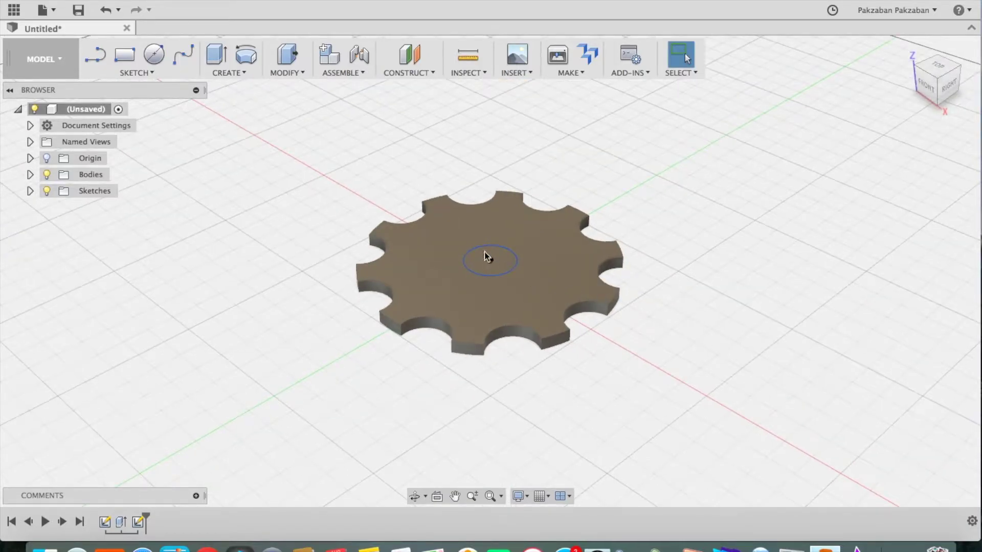
Extrude the central circle symmetrically by 60 mm per side as a new body to form a shaft.
click(214, 57)
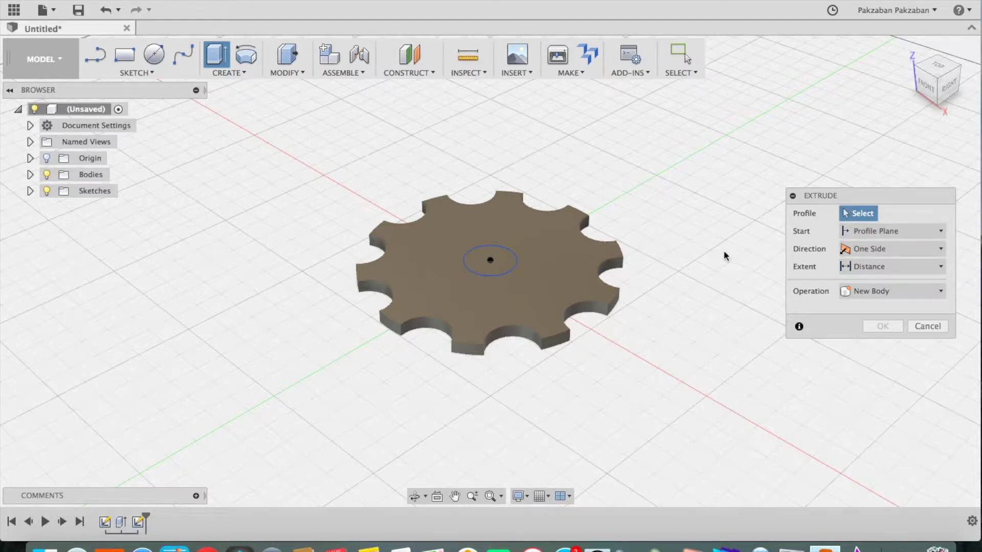
click(480, 267)
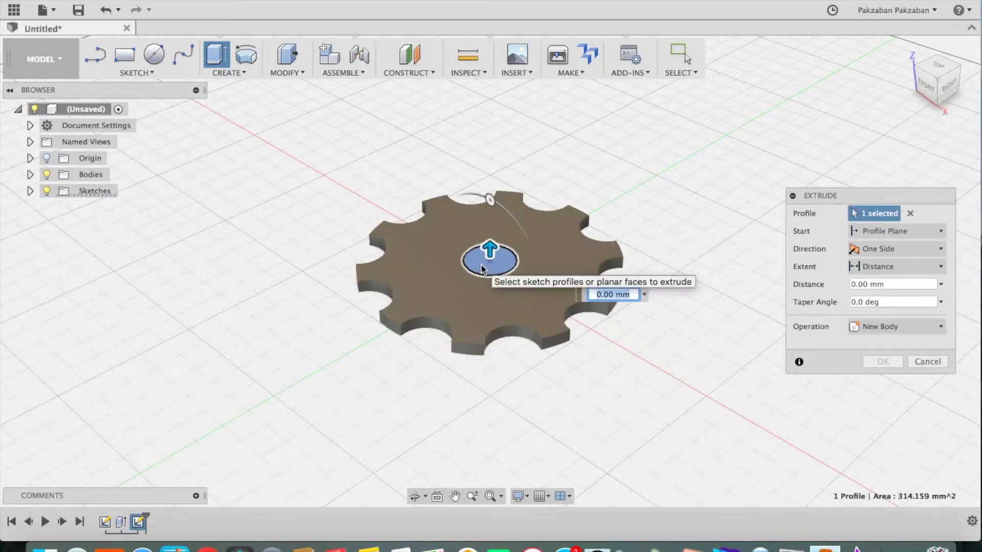
click(889, 249)
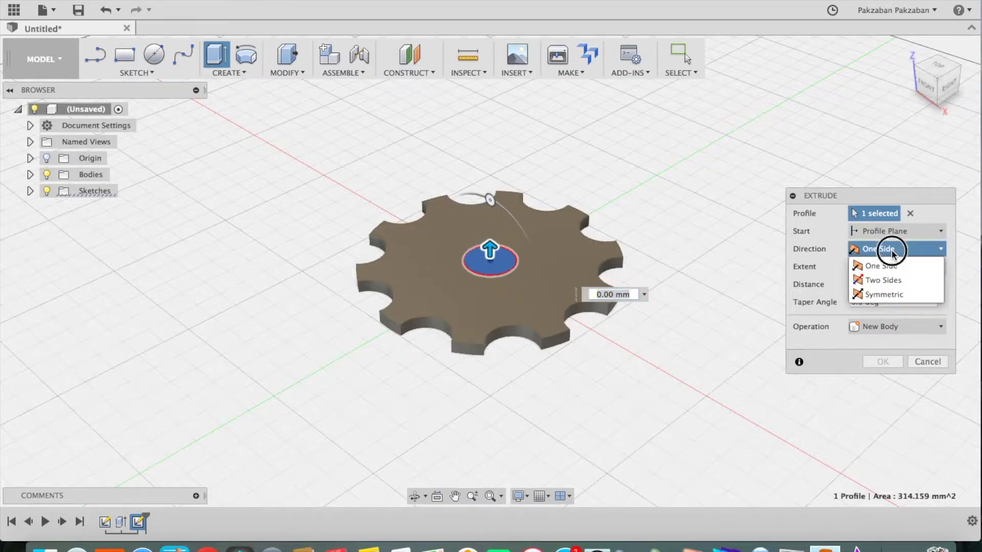
click(889, 295)
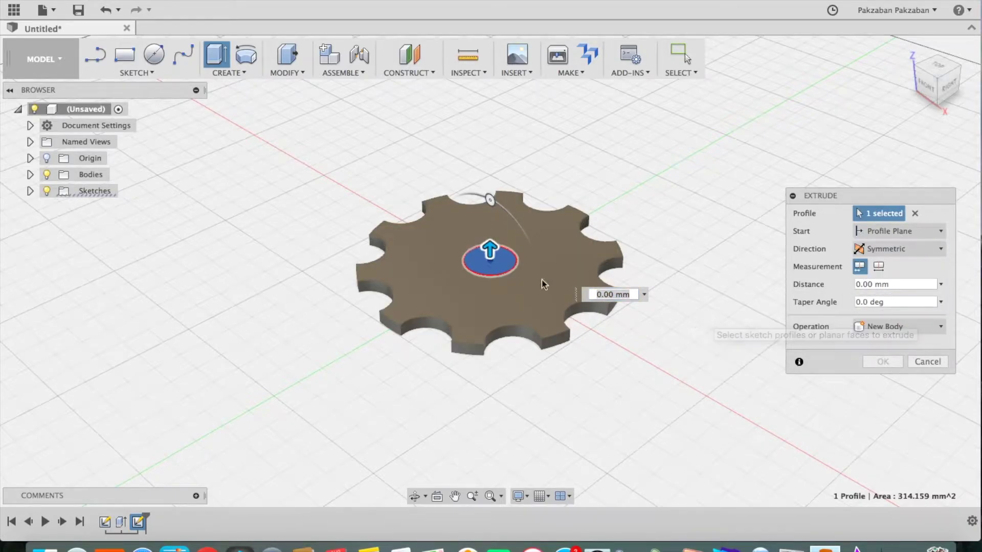
drag(492, 250, 496, 104)
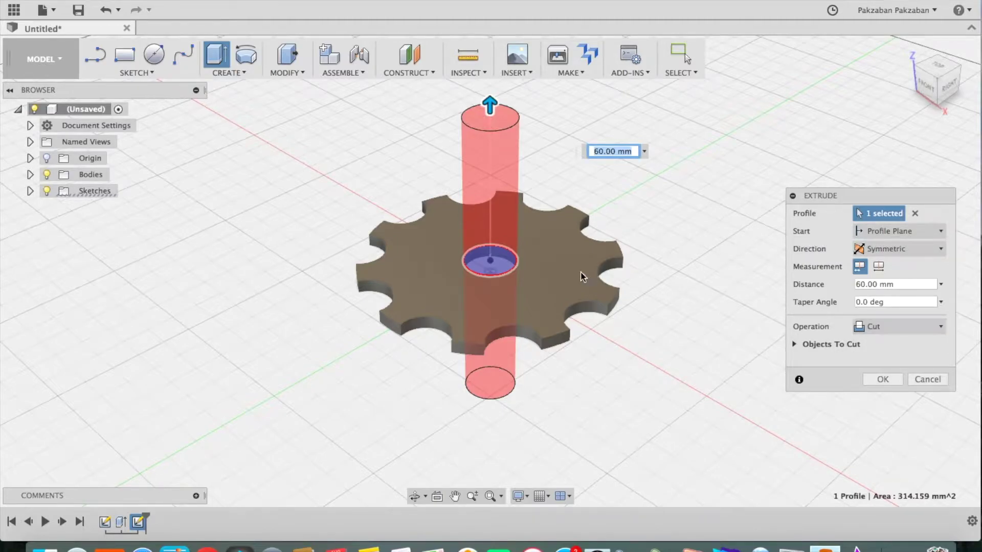
click(879, 328)
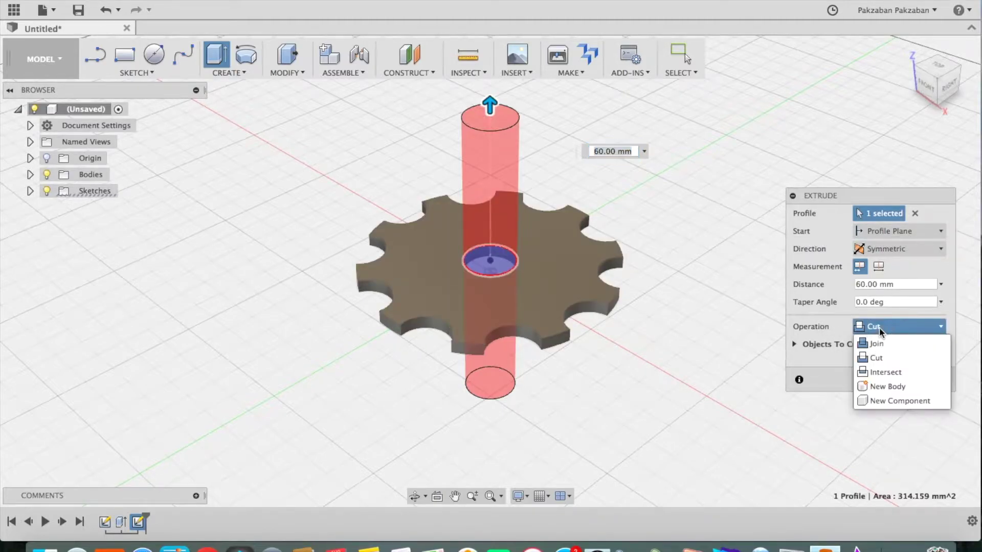
click(885, 387)
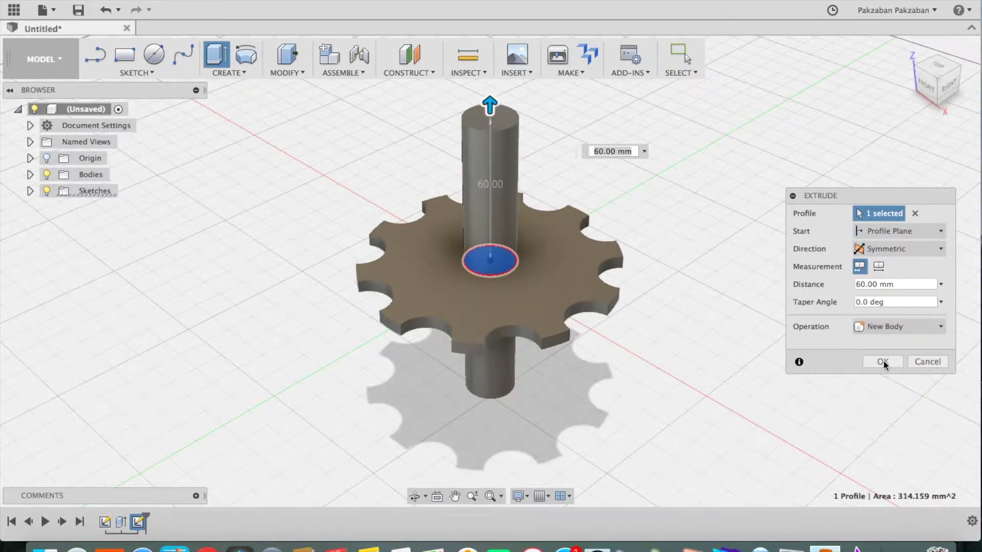
click(882, 362)
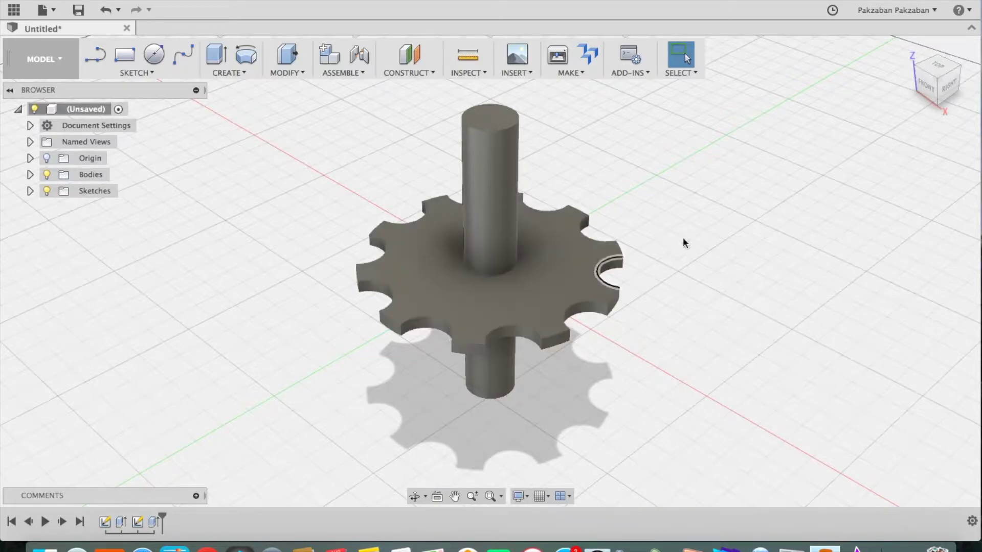
Loft from the gear disc's top face to the shaft's top face, joining the result to the existing bodies.
mouse_move(936, 82)
mouse_down()
mouse_move(909, 81)
mouse_move(933, 91)
mouse_move(931, 73)
mouse_up()
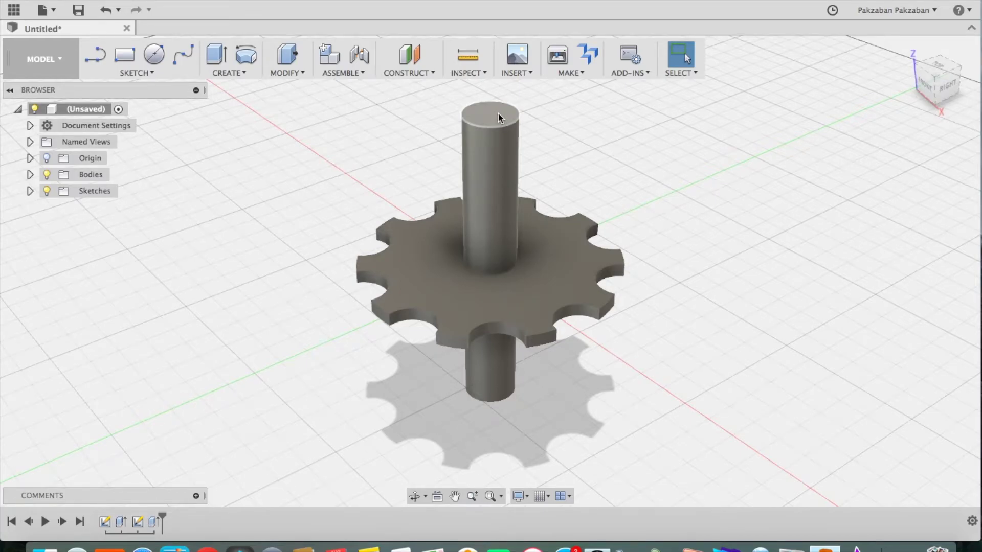
click(244, 75)
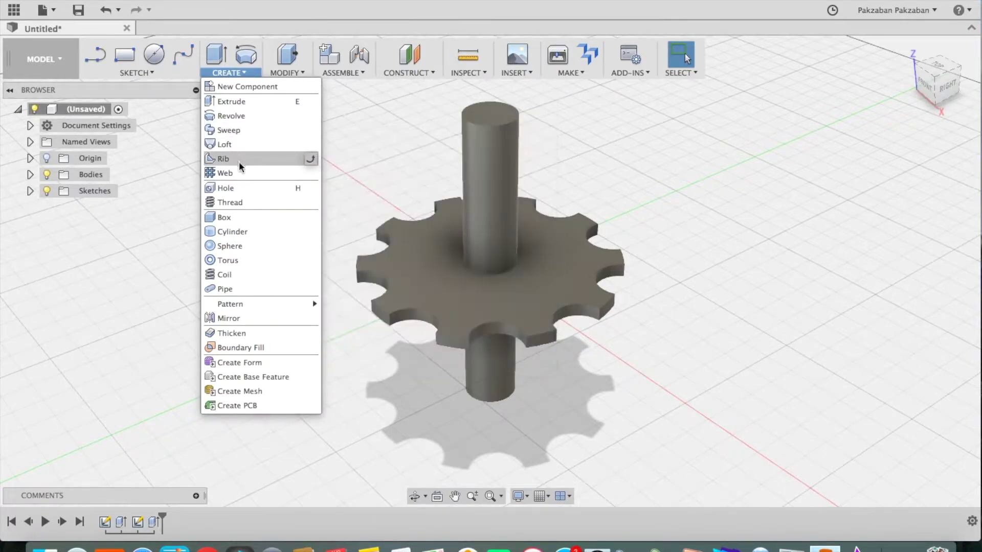
click(227, 146)
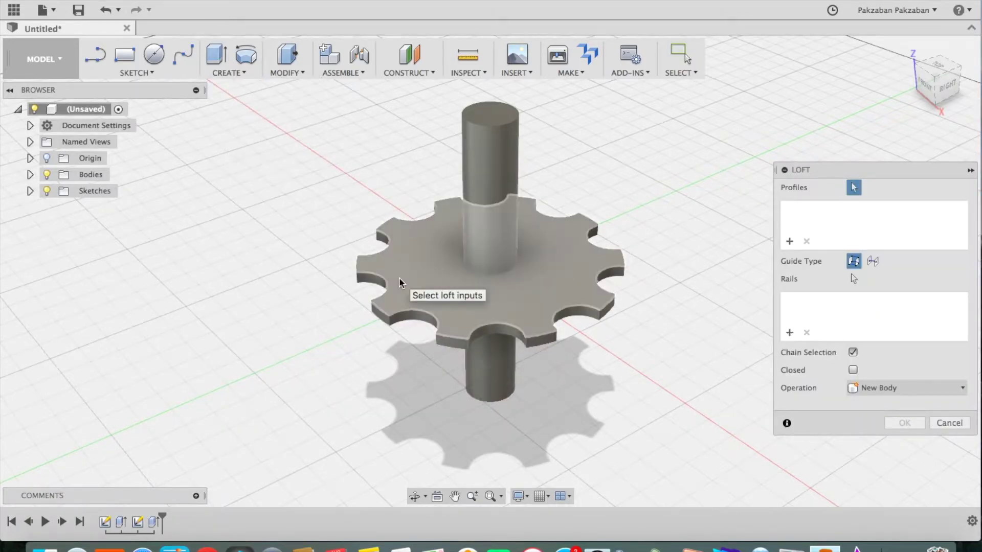
click(557, 278)
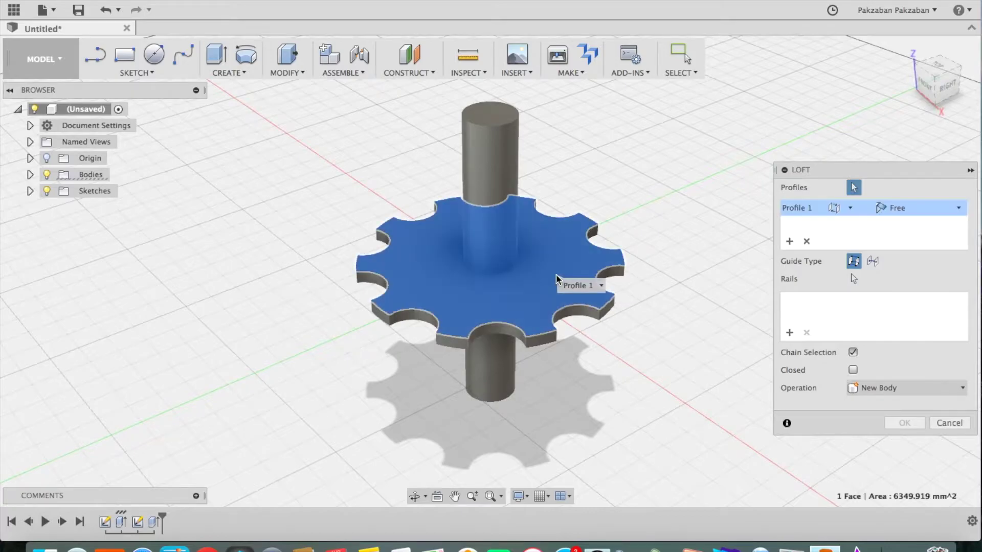
click(498, 119)
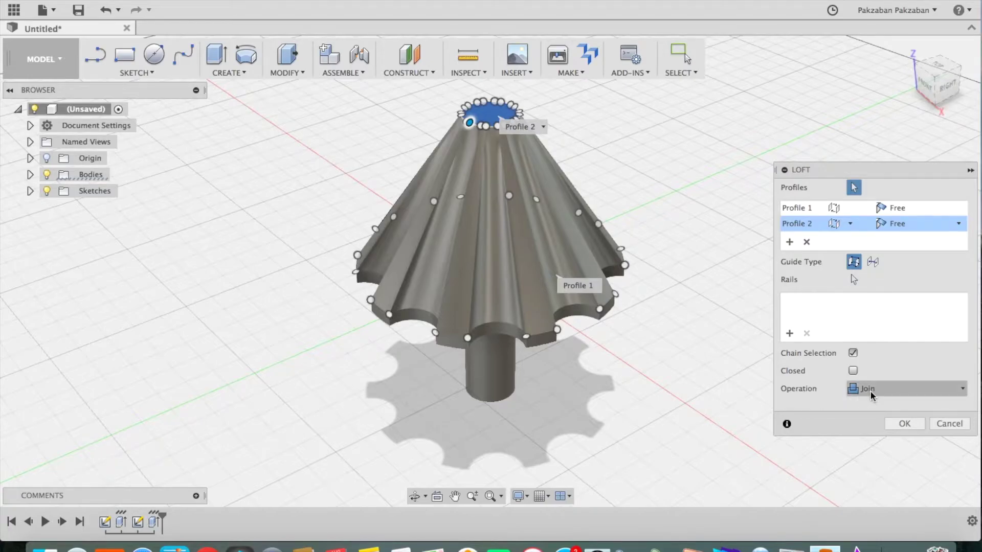
click(903, 424)
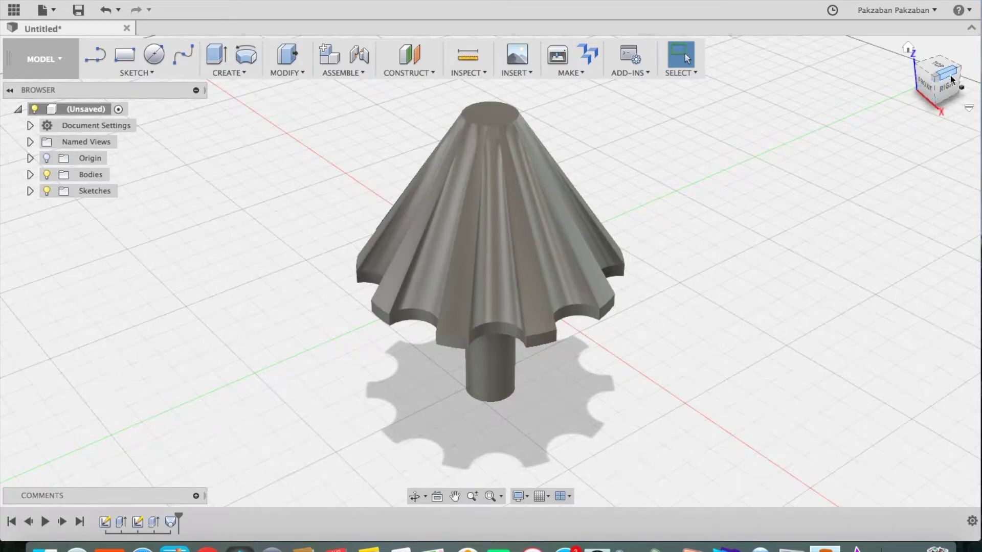
Extrude the loft's circular top face 20 mm with a -30 degree taper, joining it to form a pointed tip.
mouse_move(935, 77)
mouse_down()
mouse_move(899, 65)
mouse_move(936, 140)
mouse_move(894, 122)
mouse_move(892, 82)
mouse_up()
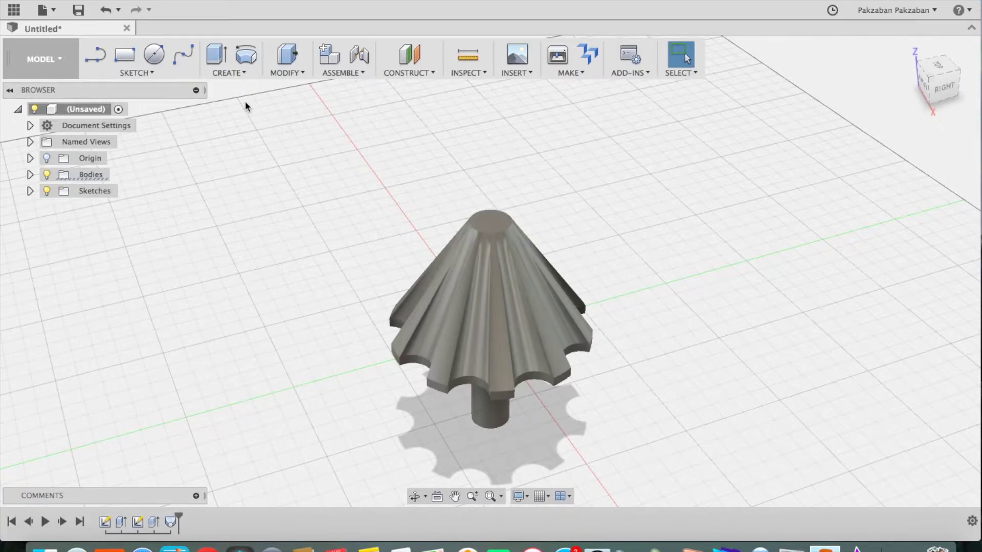
click(216, 56)
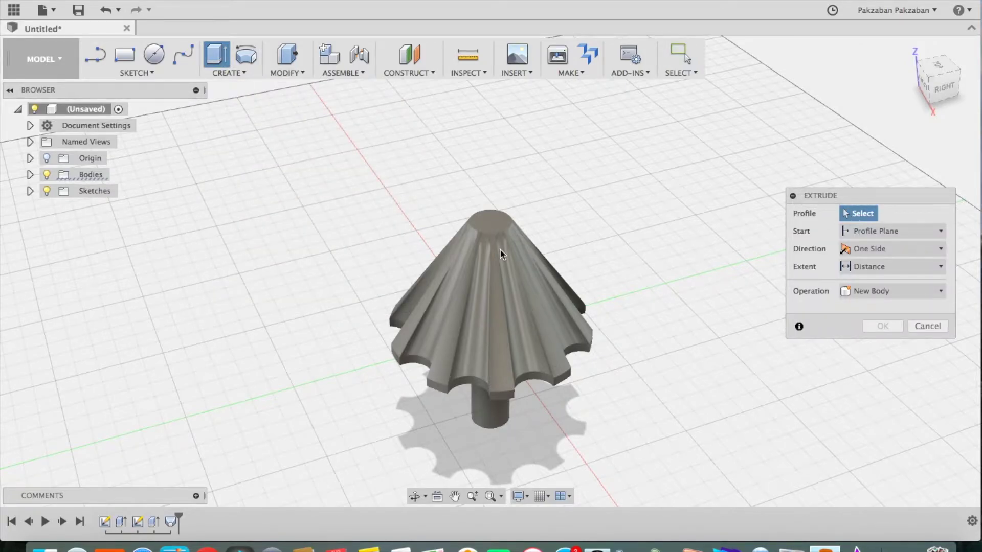
click(492, 225)
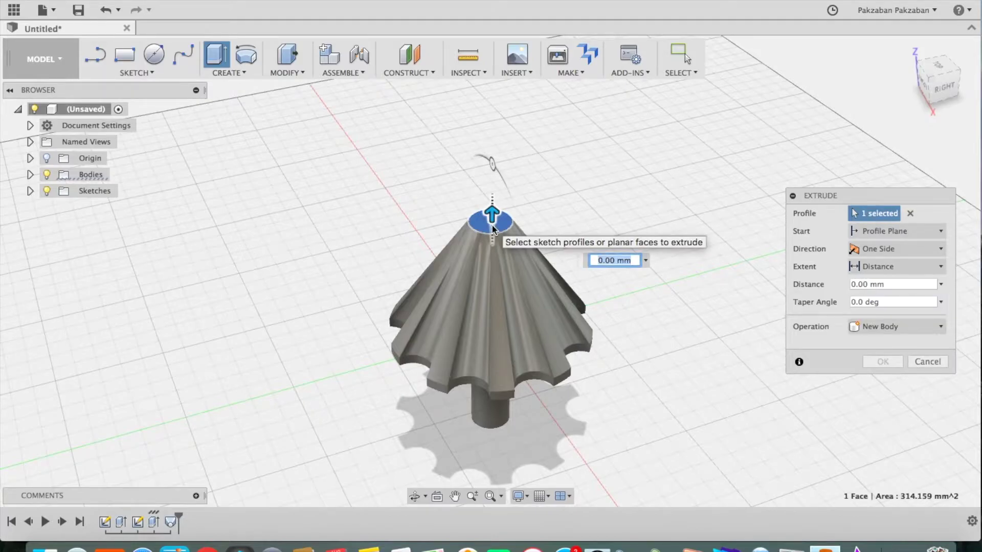
drag(491, 213, 516, 149)
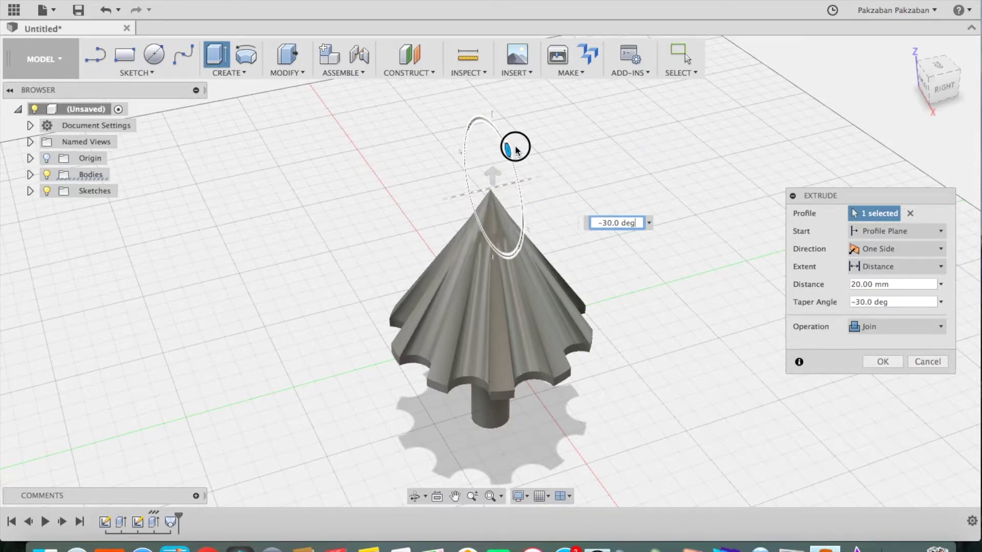
click(890, 366)
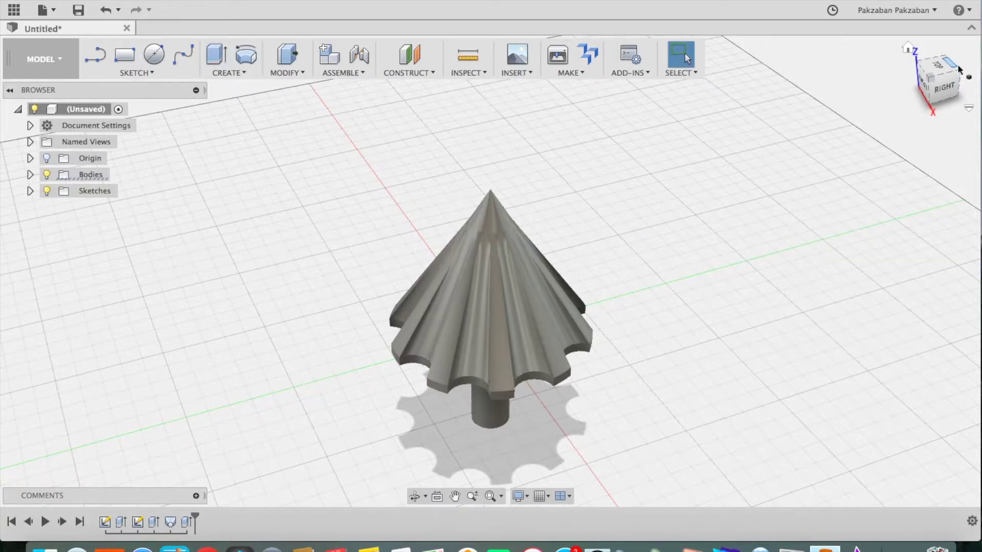
Save the design as "pointy" in the master branch of My First Project.
mouse_move(959, 72)
mouse_down()
mouse_move(905, 94)
mouse_move(879, 85)
mouse_move(909, 78)
mouse_move(966, 35)
mouse_move(910, 68)
mouse_move(944, 50)
mouse_move(960, 76)
mouse_up()
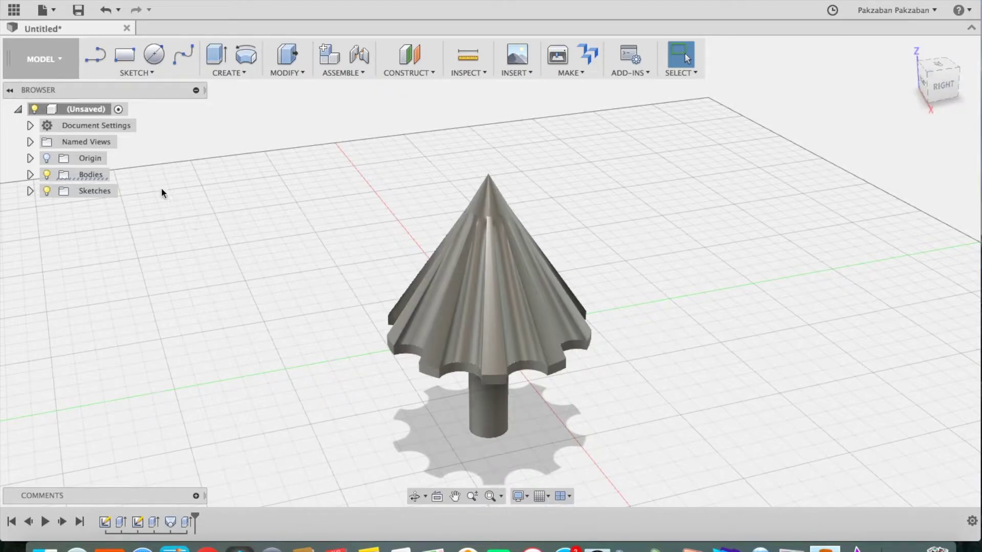
click(54, 13)
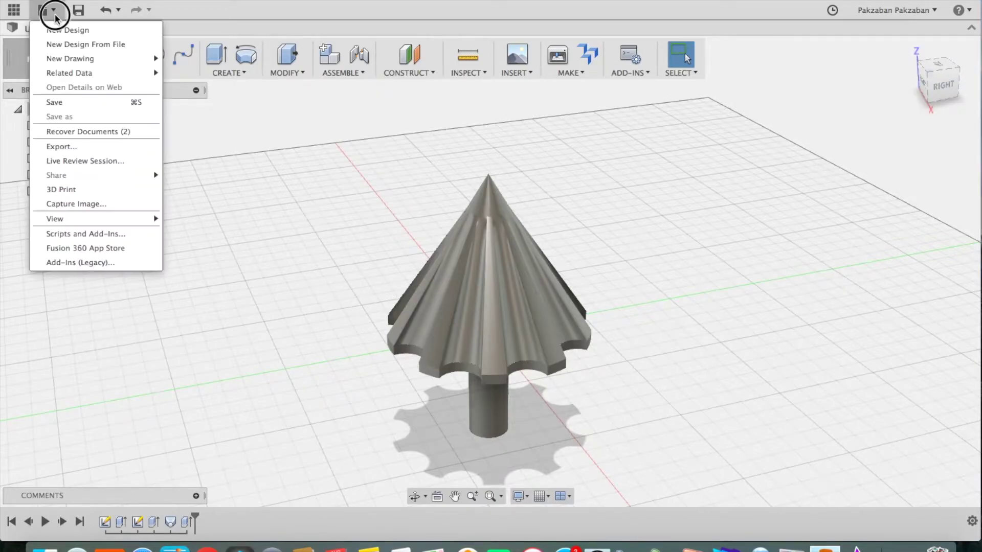
click(54, 102)
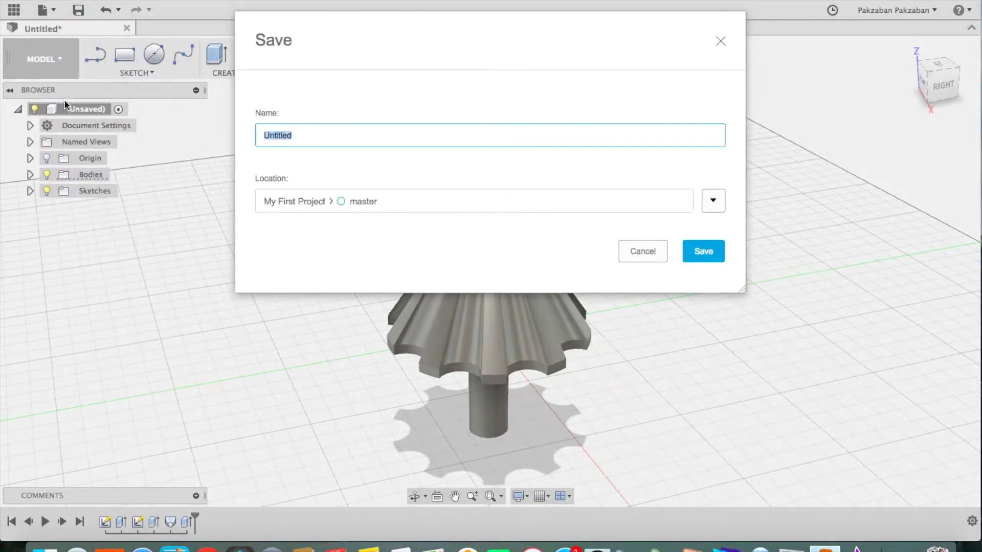
text(pointy)
click(707, 245)
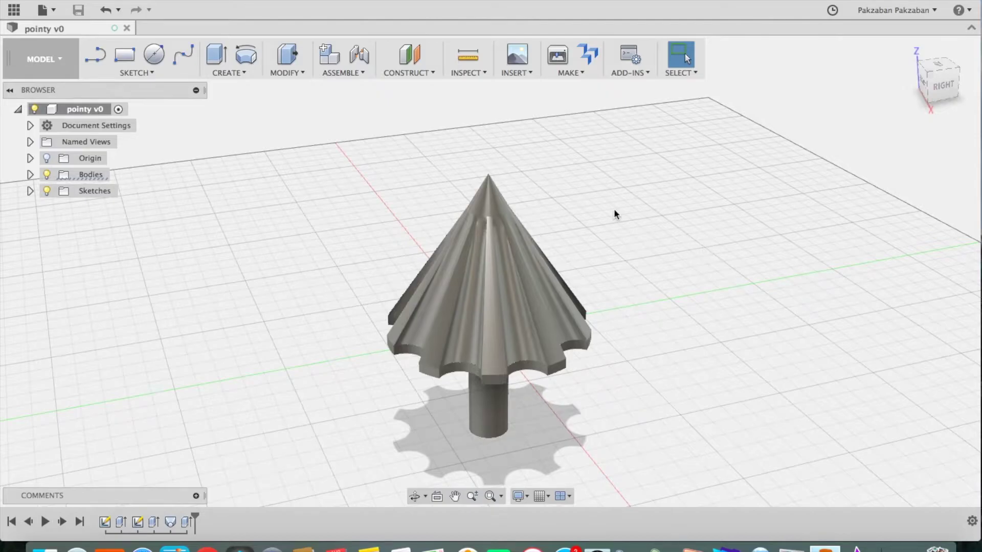
Check My First Project for the saved pointy design, and close its document.
click(13, 10)
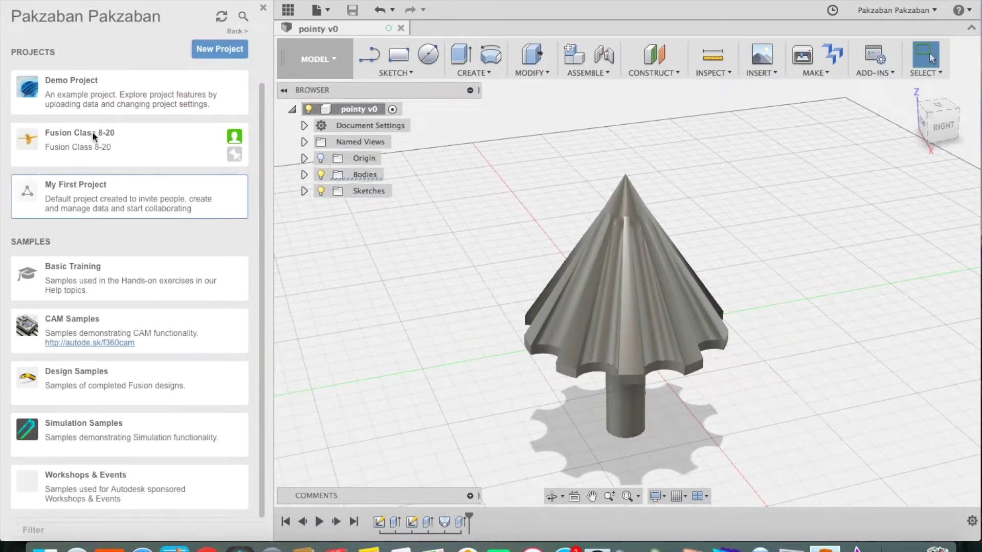
click(81, 190)
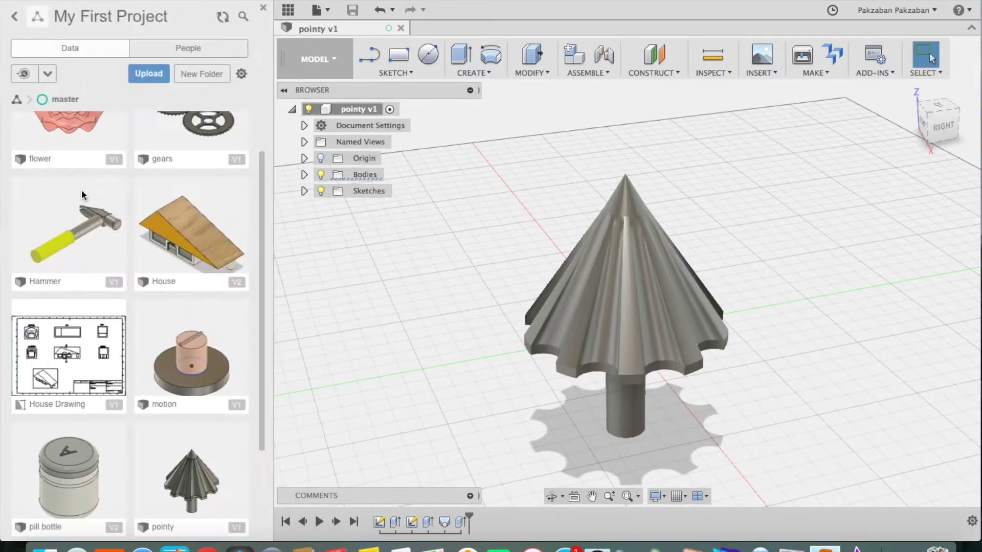
scroll(116, 271, down, 5)
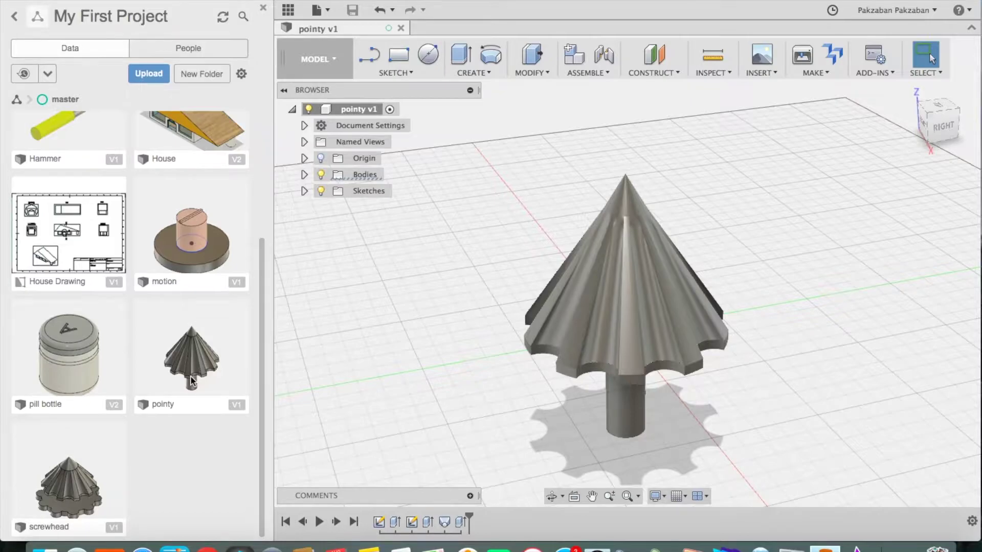
click(263, 9)
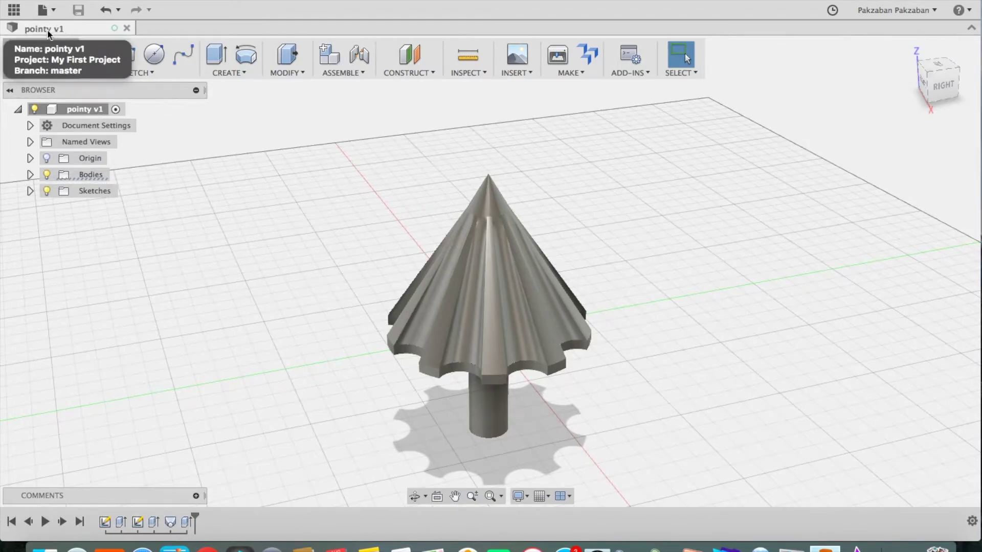
click(127, 28)
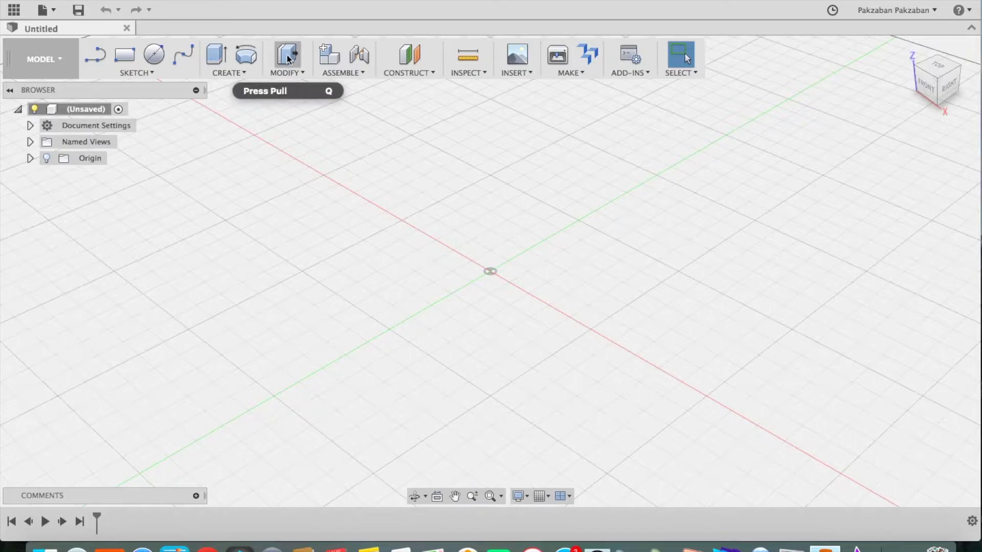
Remove the Press Pull shortcut from the Modify tools and pin Fillet, Shell, Scale, Split Body and Move/Copy instead.
drag(288, 55, 354, 121)
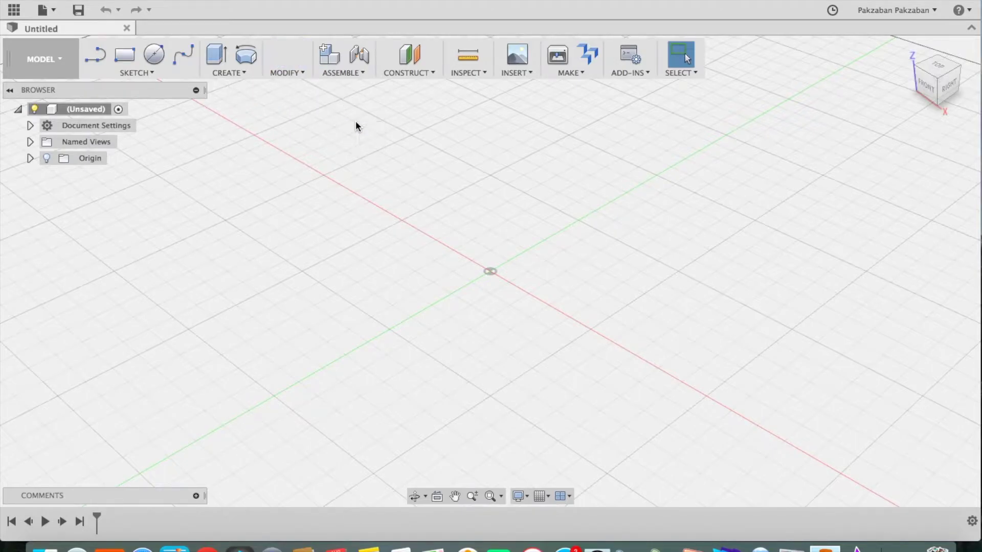
click(302, 73)
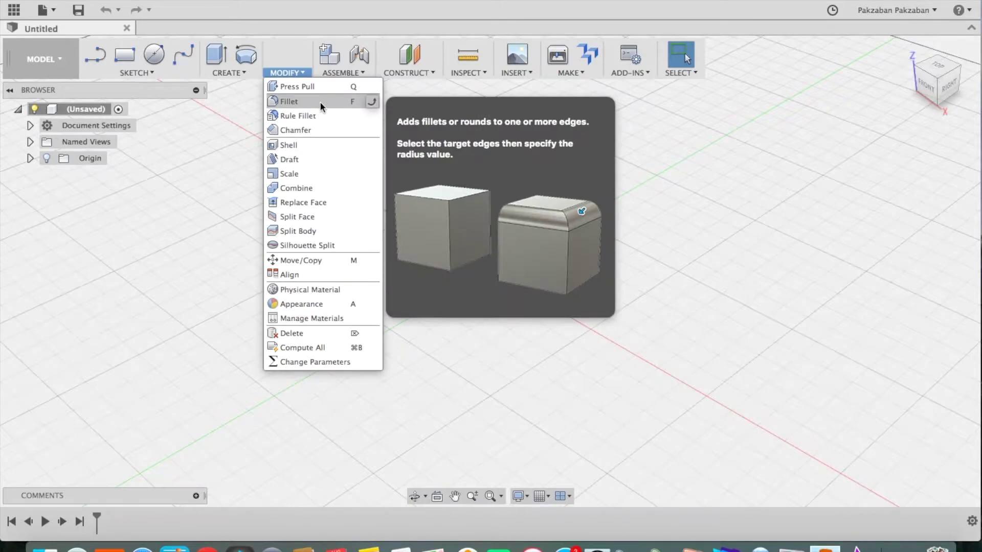
click(371, 103)
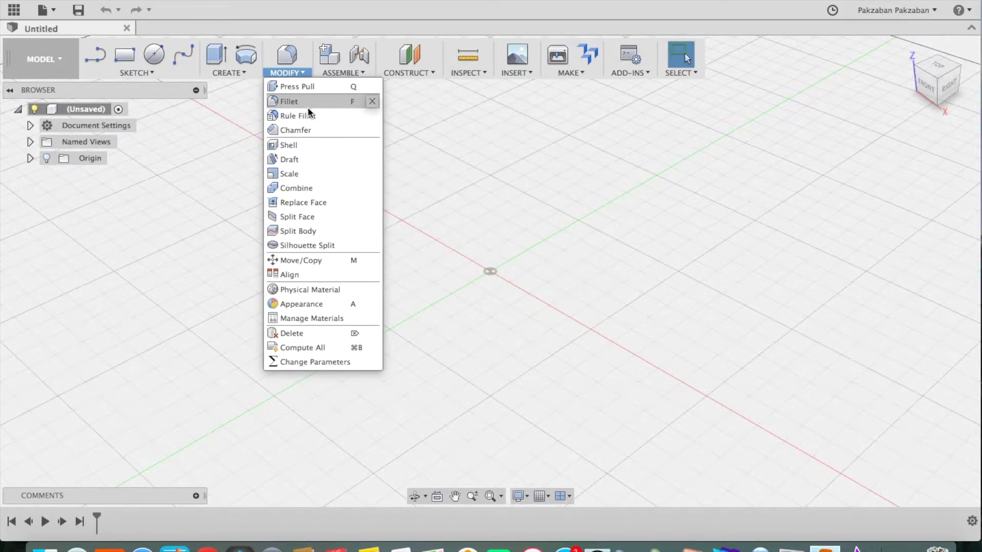
click(373, 148)
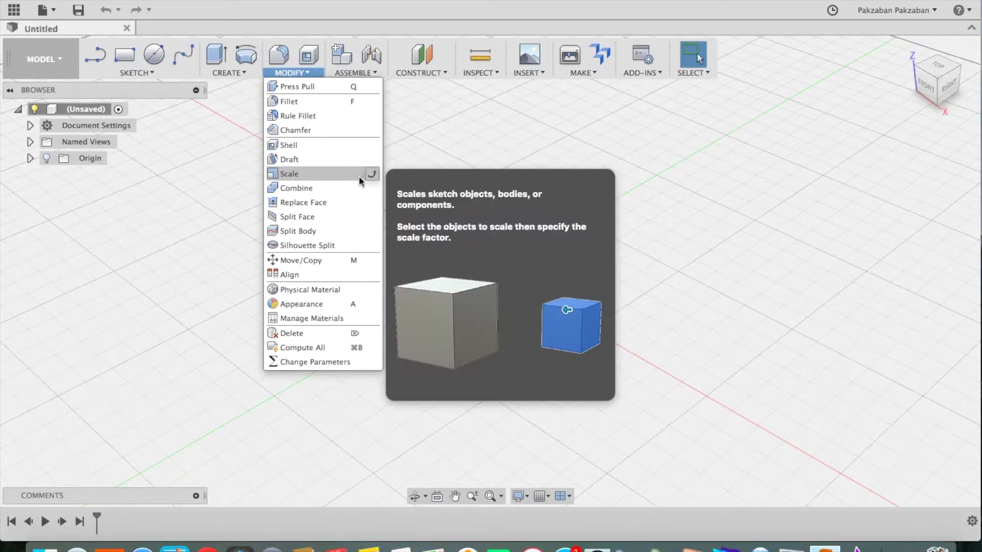
click(370, 176)
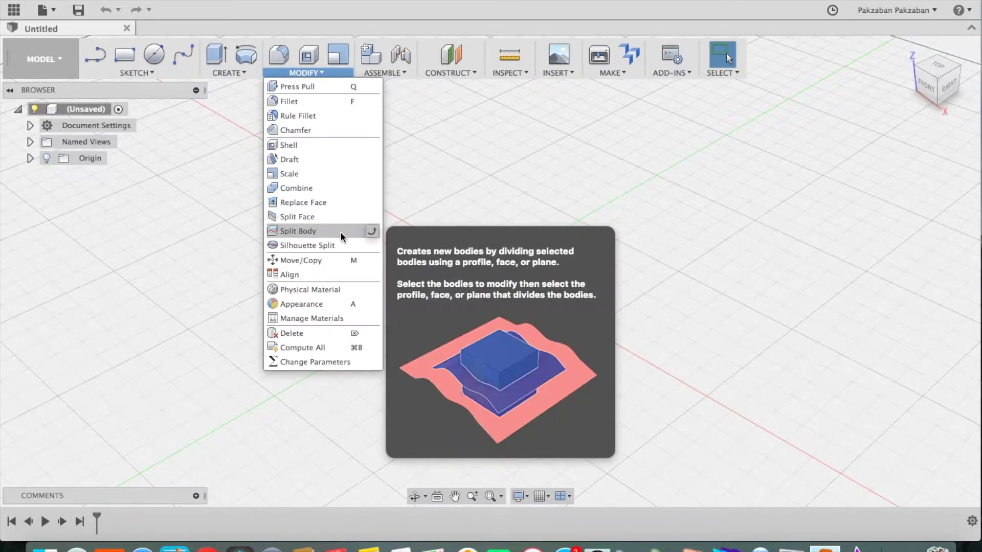
click(372, 232)
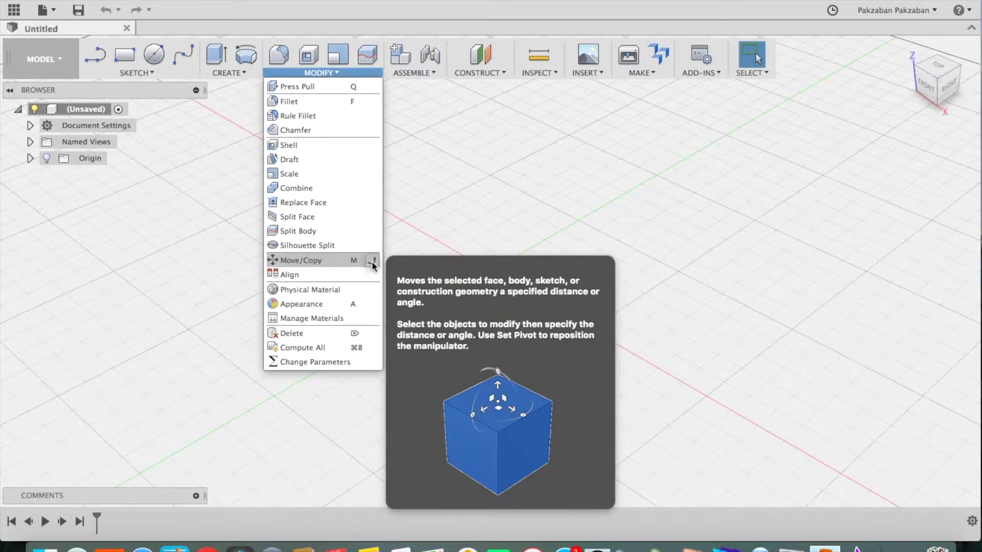
click(372, 261)
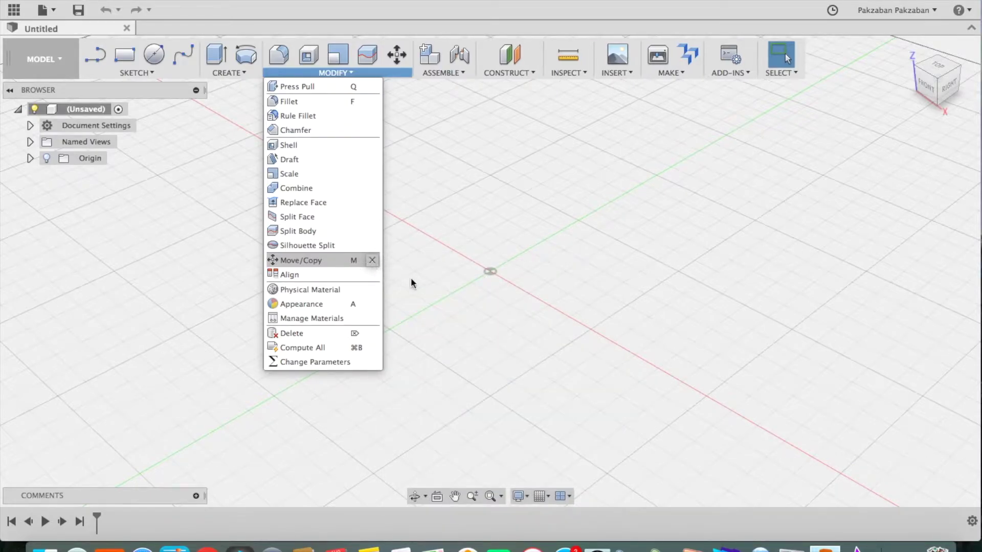
click(443, 300)
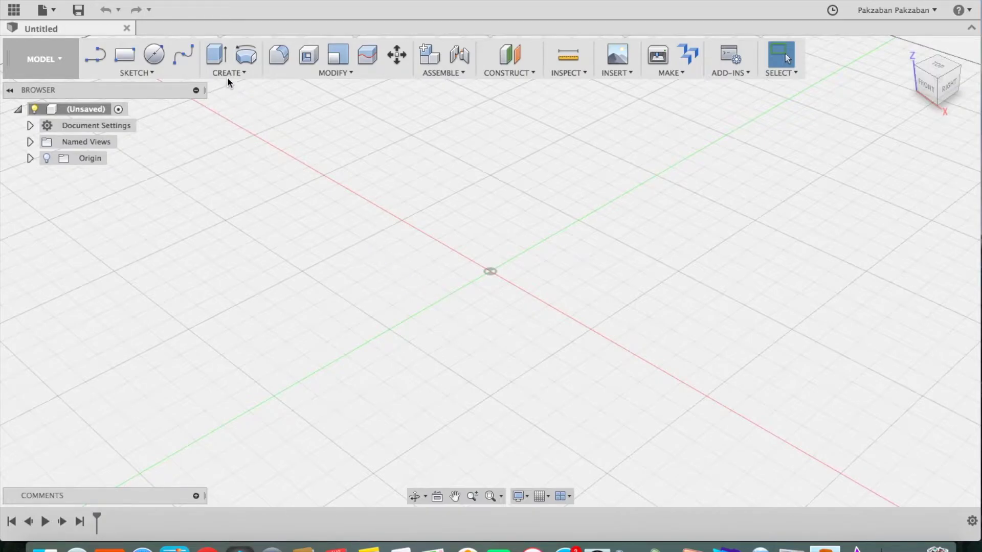
Sketch a 100 by 100 mm square centred on the origin on the horizontal plane, and finish the sketch.
click(126, 58)
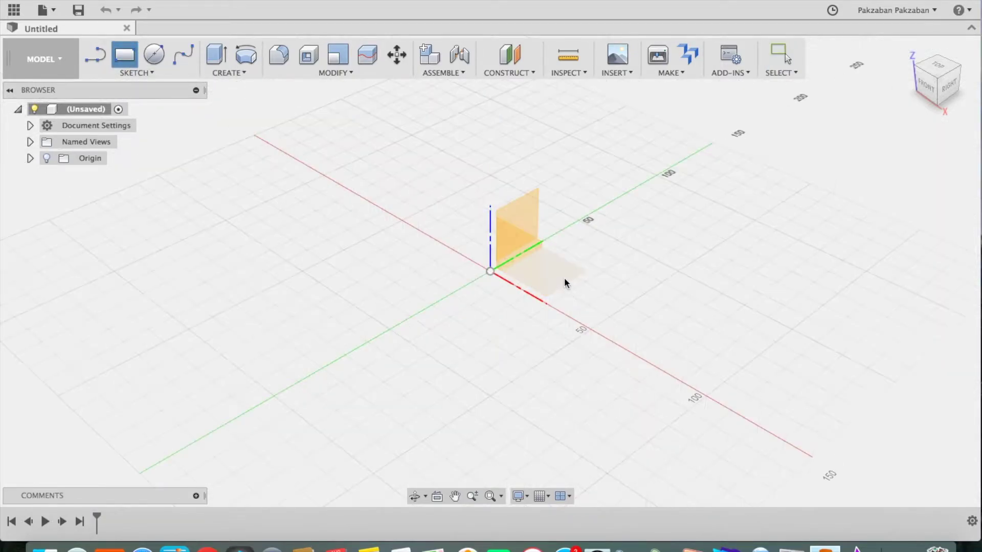
click(566, 283)
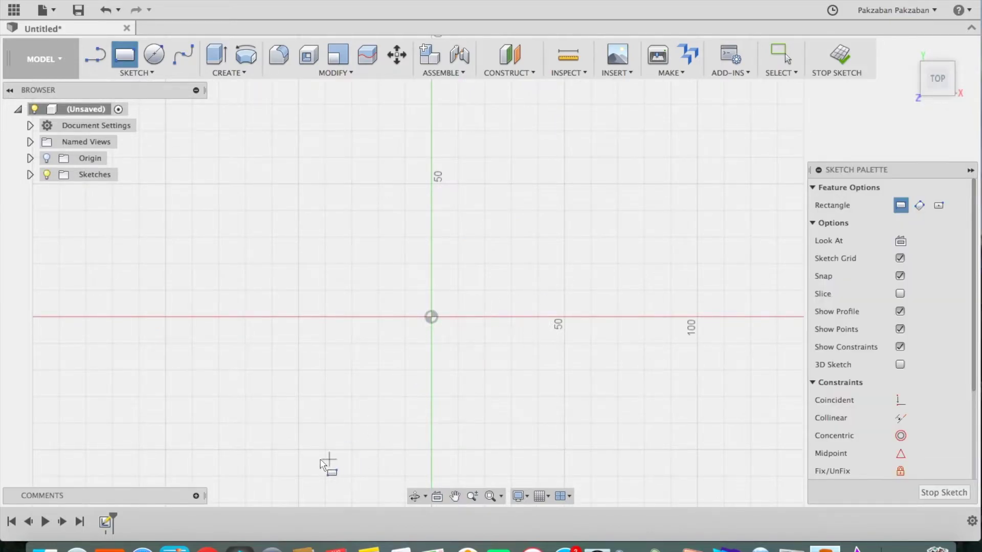
click(299, 450)
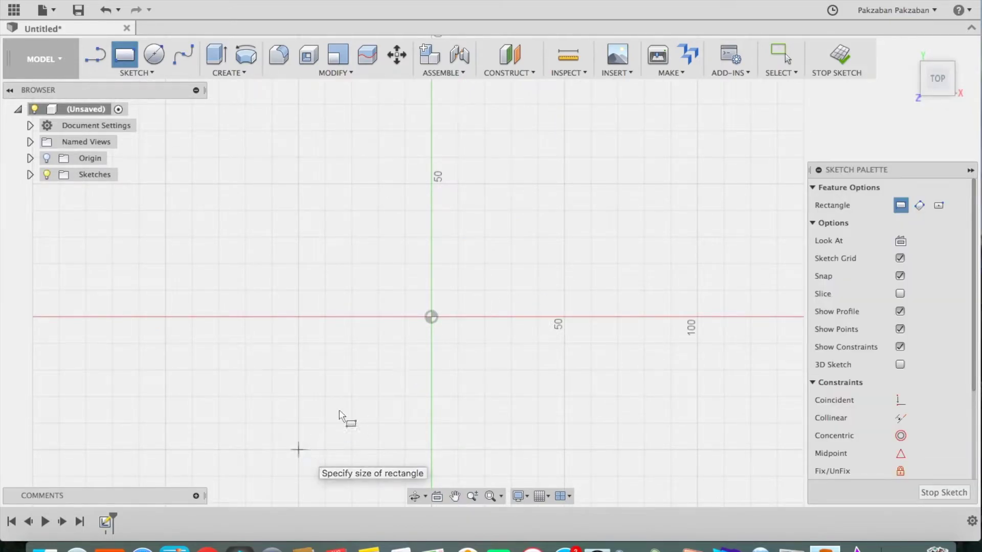
click(564, 184)
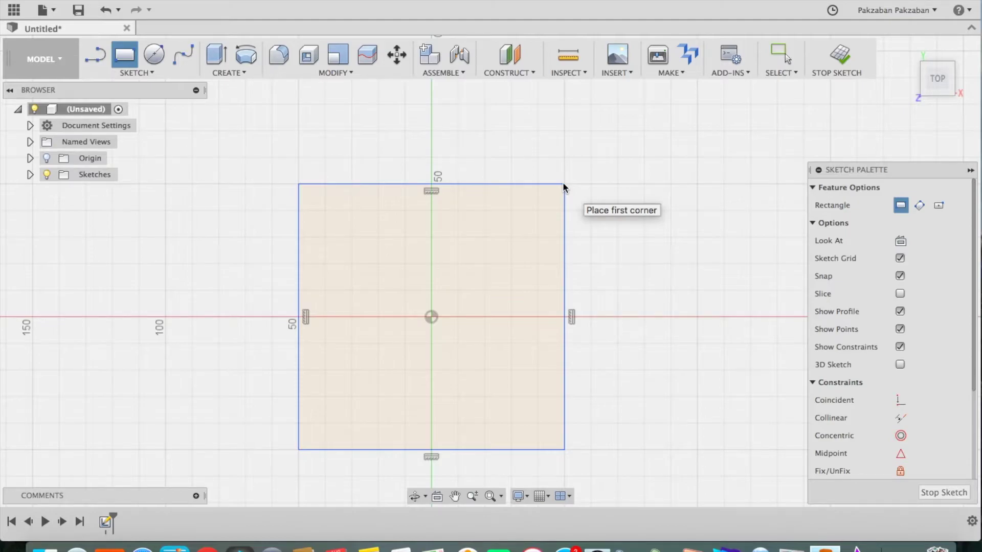
click(940, 494)
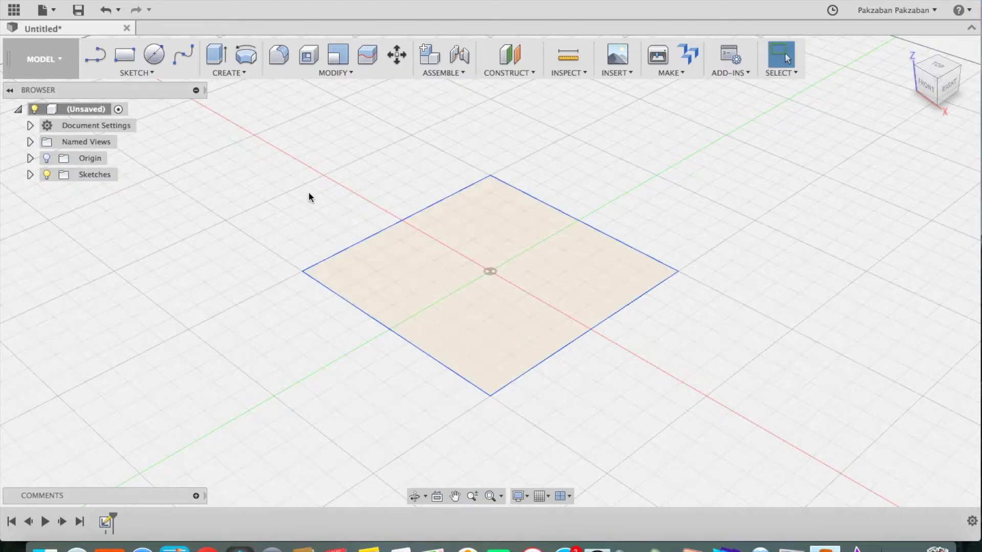
Extrude the square profile upward 60 mm as a new body.
click(215, 54)
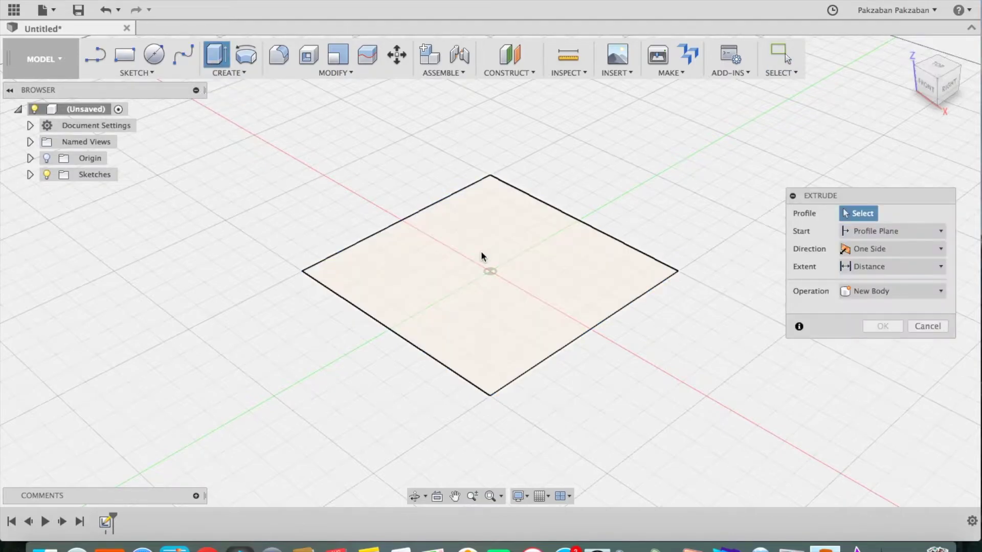
click(491, 259)
drag(490, 258, 480, 120)
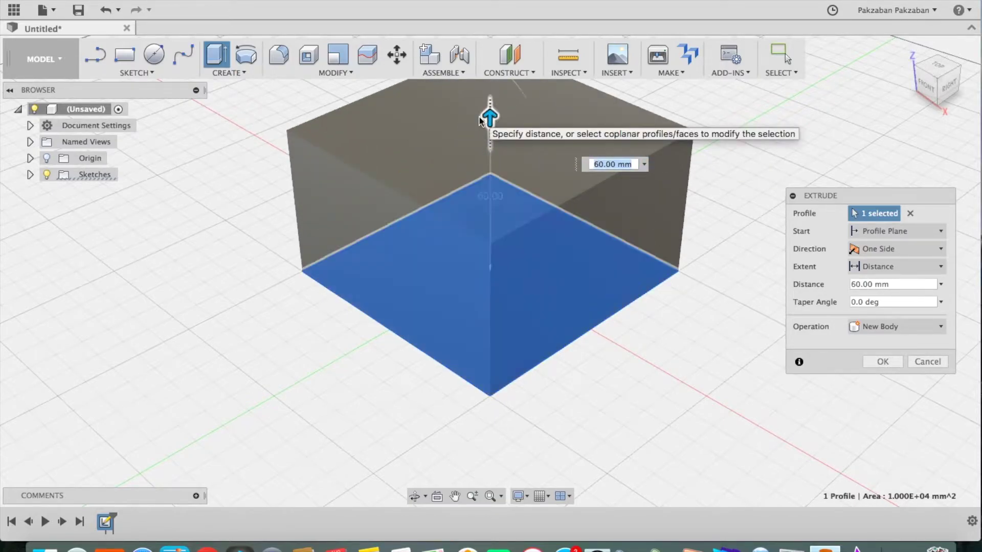
click(880, 362)
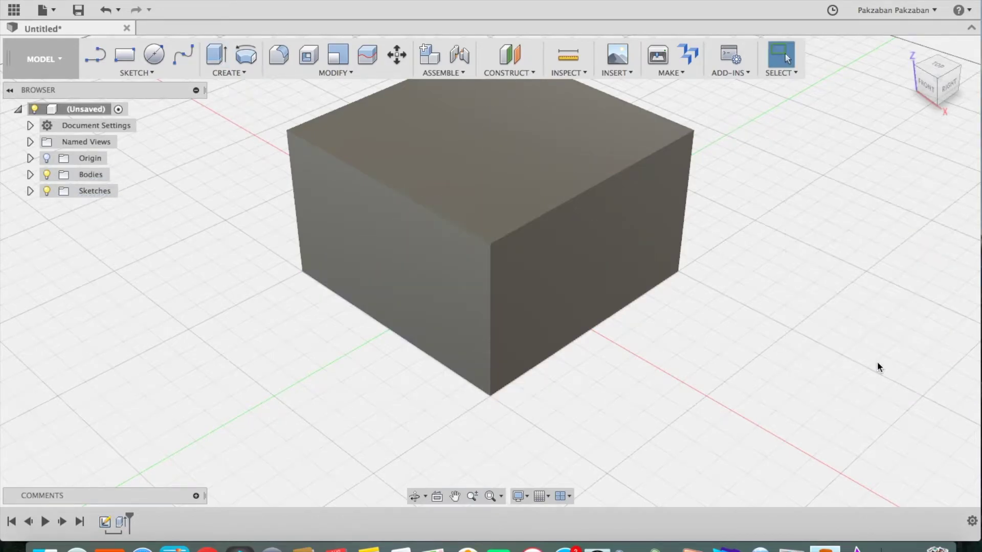
Start a Shell on the block's top face with an inside thickness of 10 mm.
scroll(843, 228, down, 3)
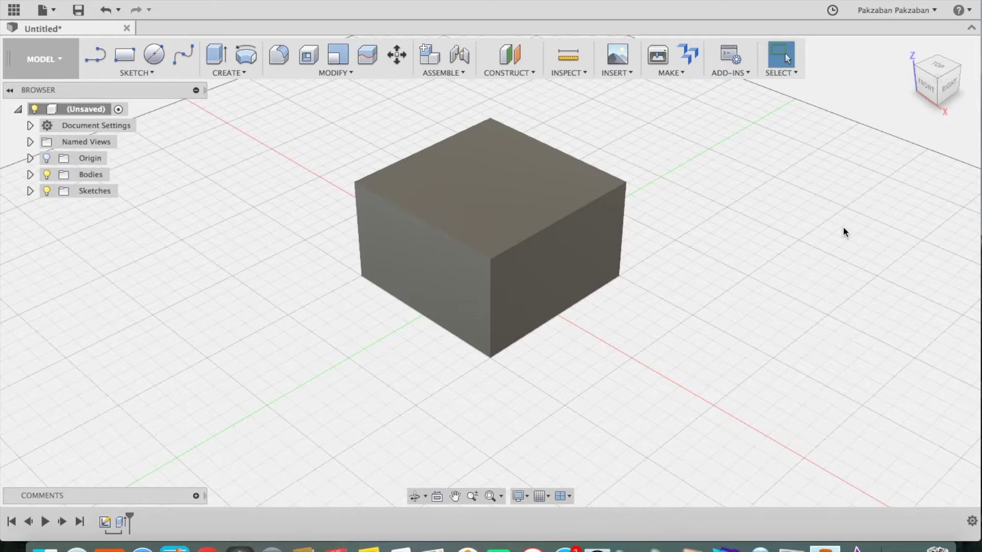
scroll(844, 230, up, 3)
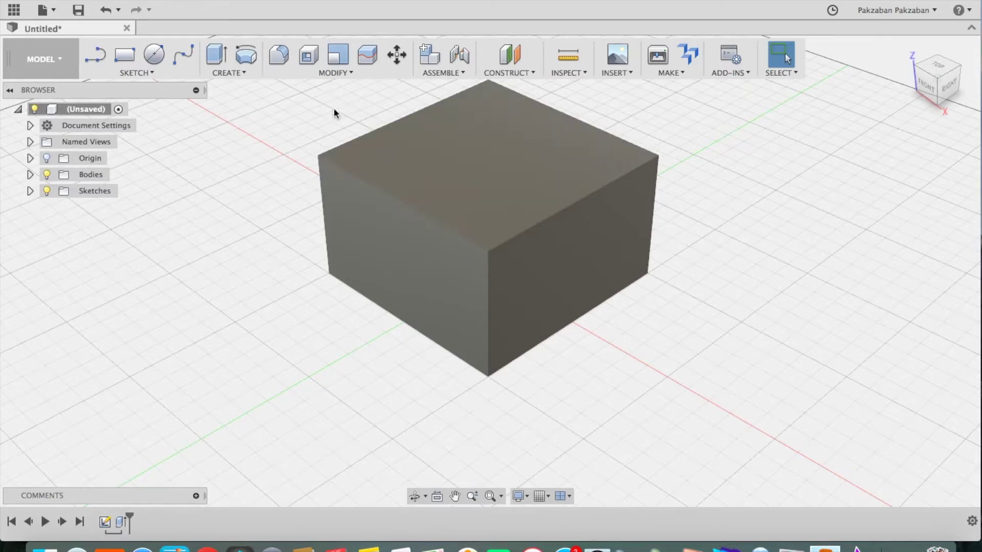
click(309, 57)
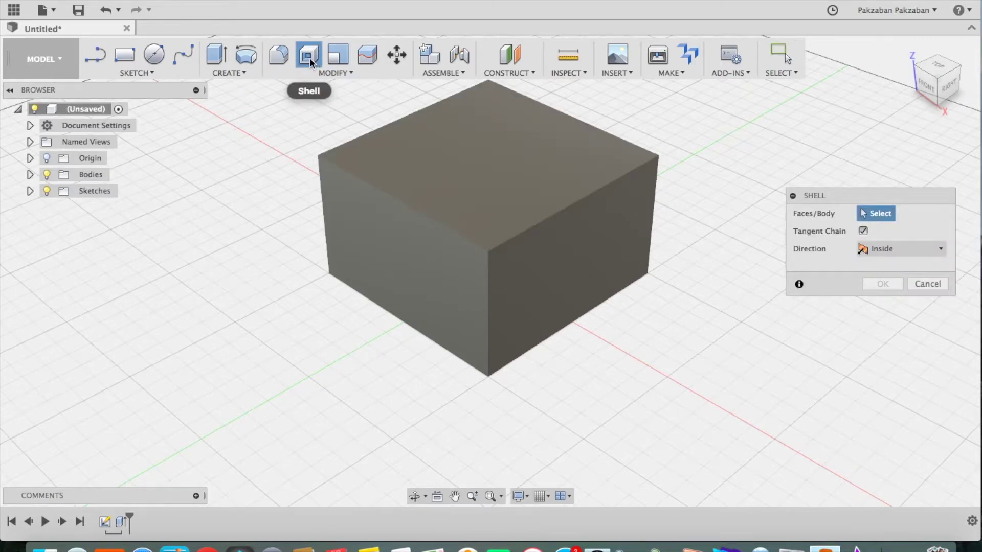
click(462, 170)
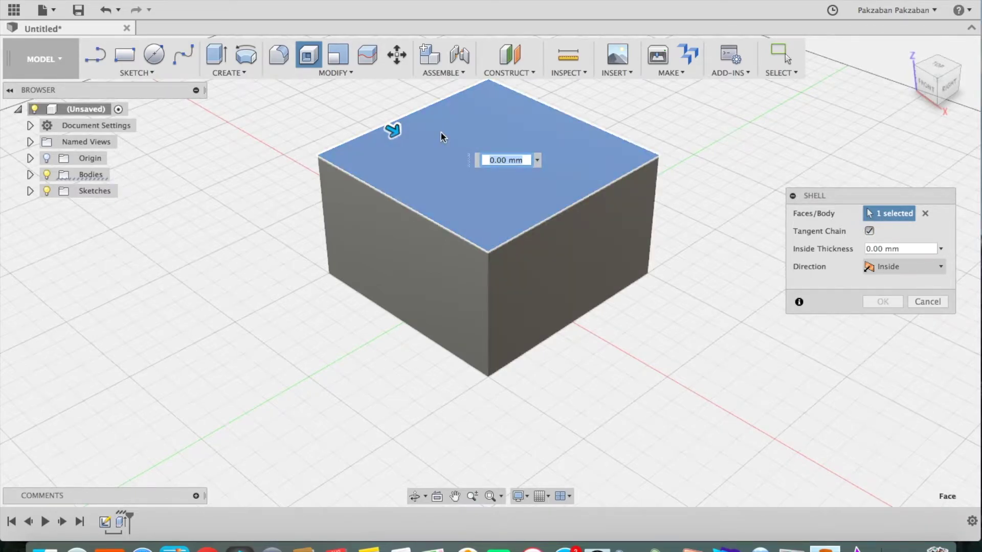
drag(397, 133, 415, 154)
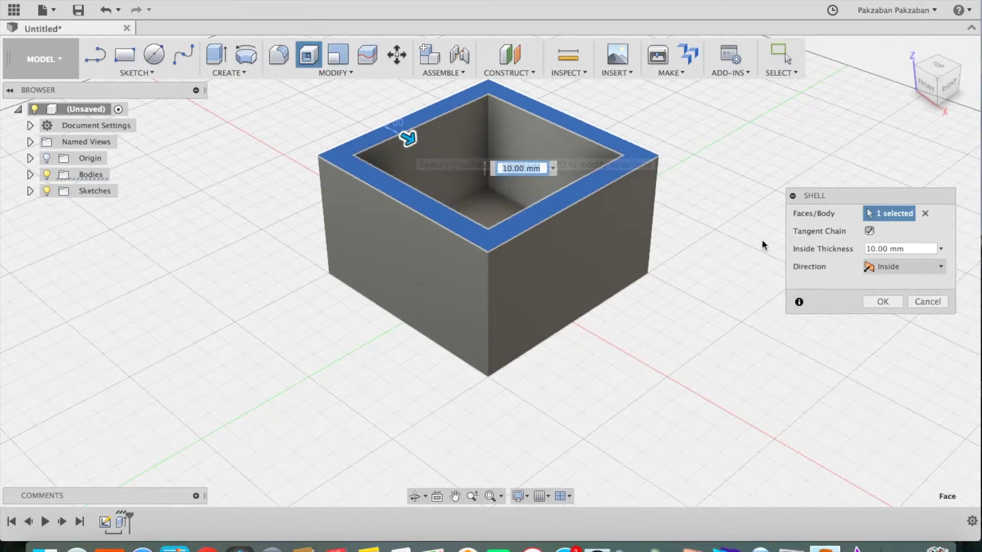
Try the shell in the Outside direction with a 10 mm thickness, and reduce the thickness to 0 mm.
click(927, 267)
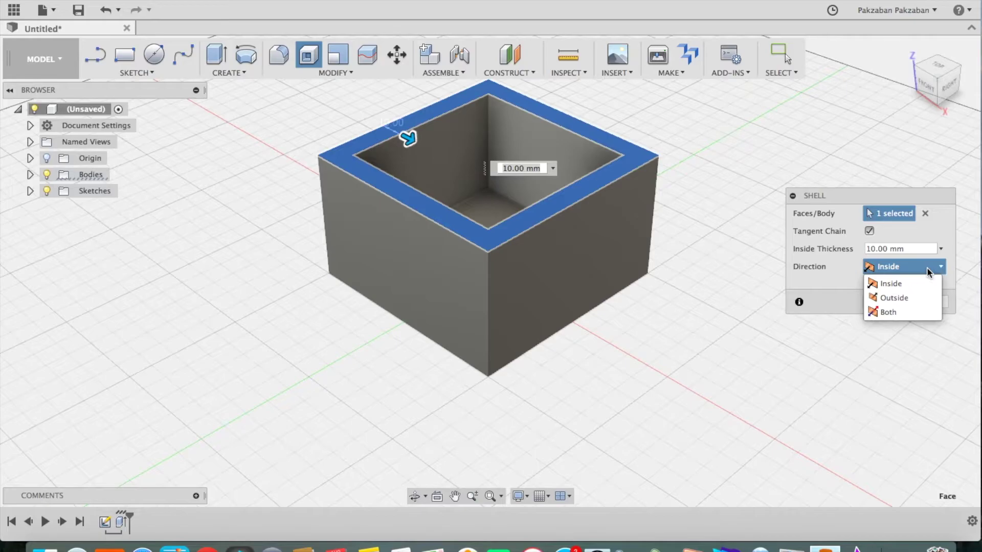
click(912, 299)
mouse_move(372, 116)
mouse_down()
mouse_move(362, 99)
mouse_move(358, 111)
mouse_up()
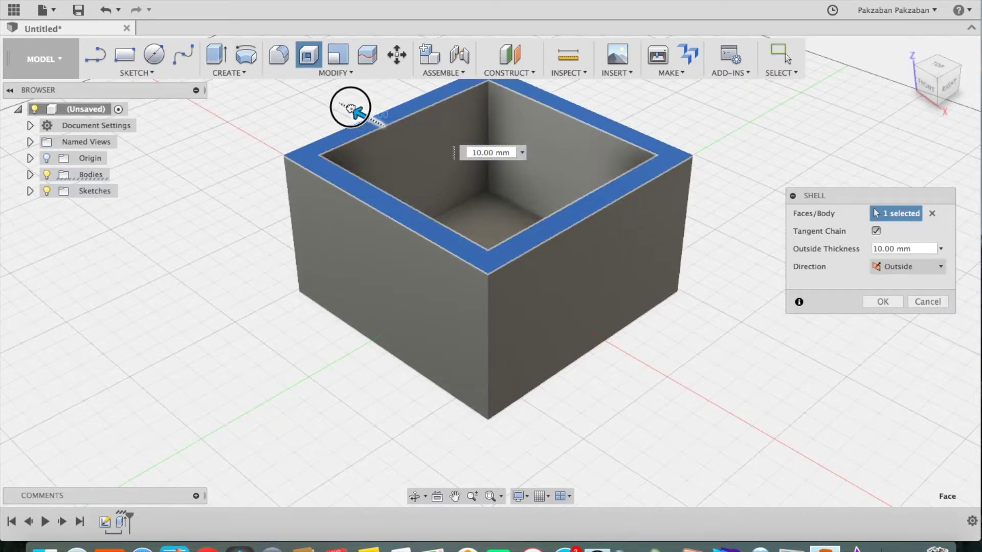
drag(352, 108, 367, 120)
Set the shell direction to Inside with a 10 mm inside thickness, and apply it.
click(909, 265)
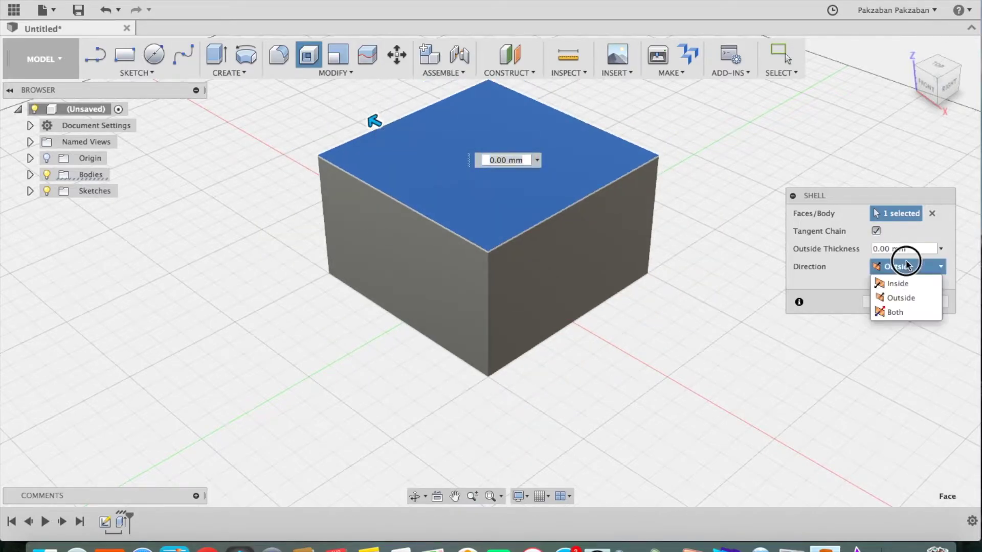
click(900, 284)
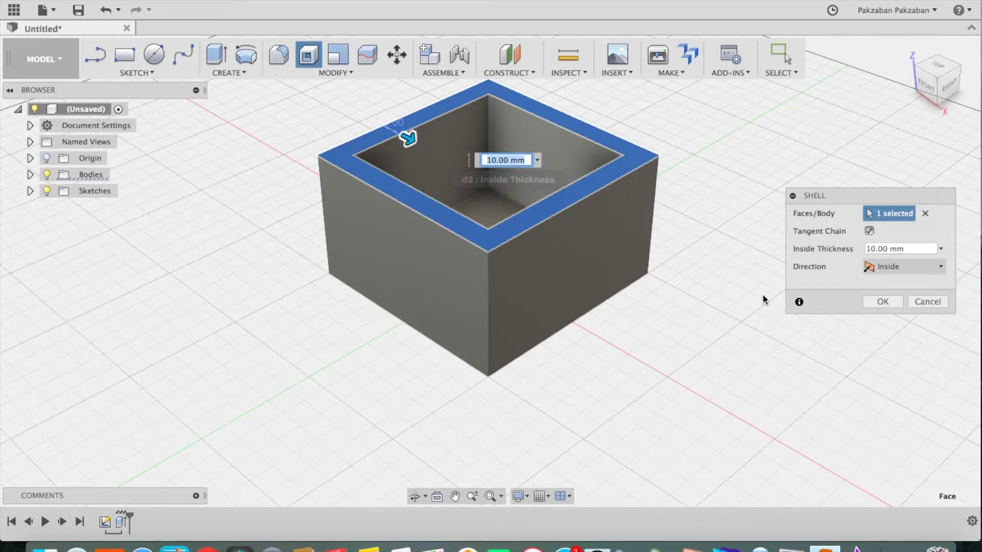
click(881, 303)
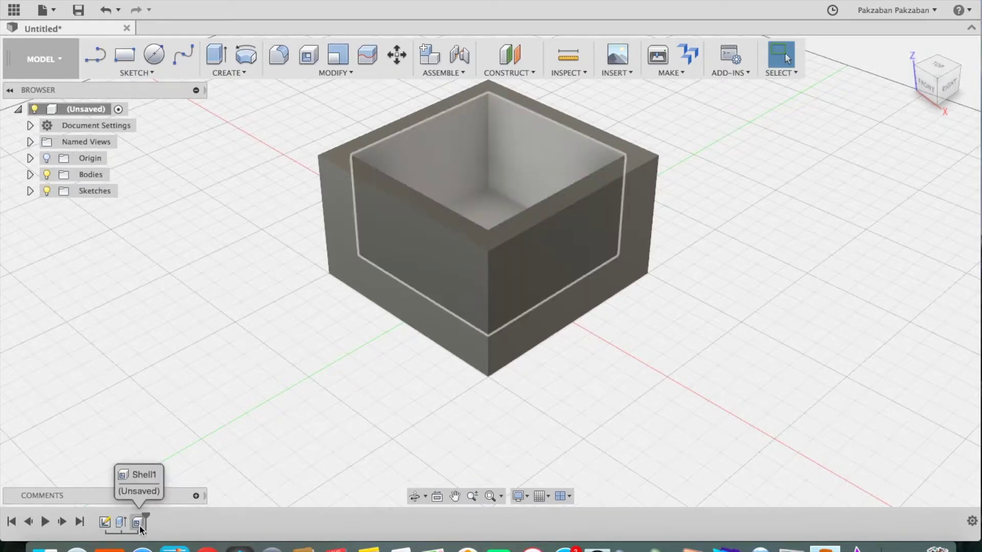
Edit the shell feature to open the block's bottom face as well, keeping the 10 mm inside thickness.
double_click(137, 523)
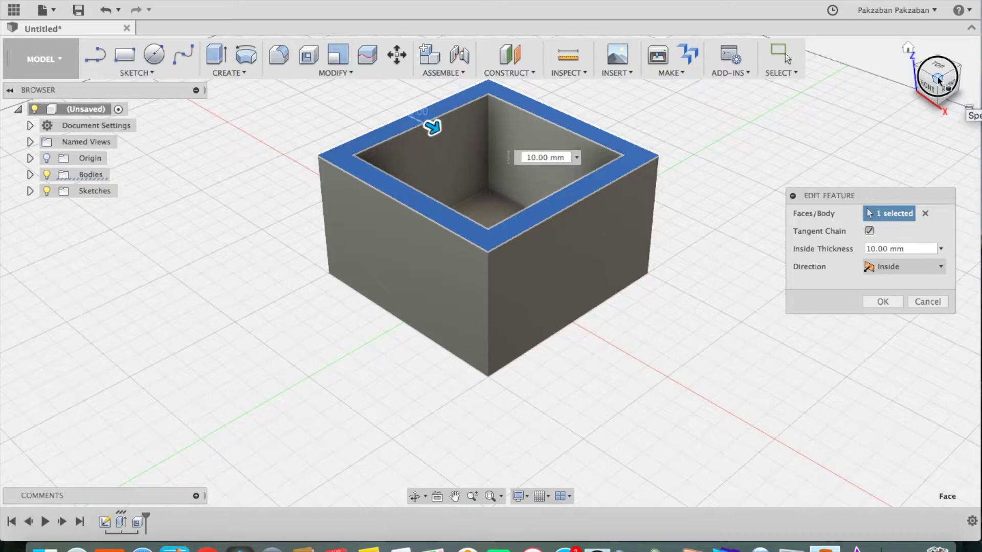
drag(938, 81, 935, 29)
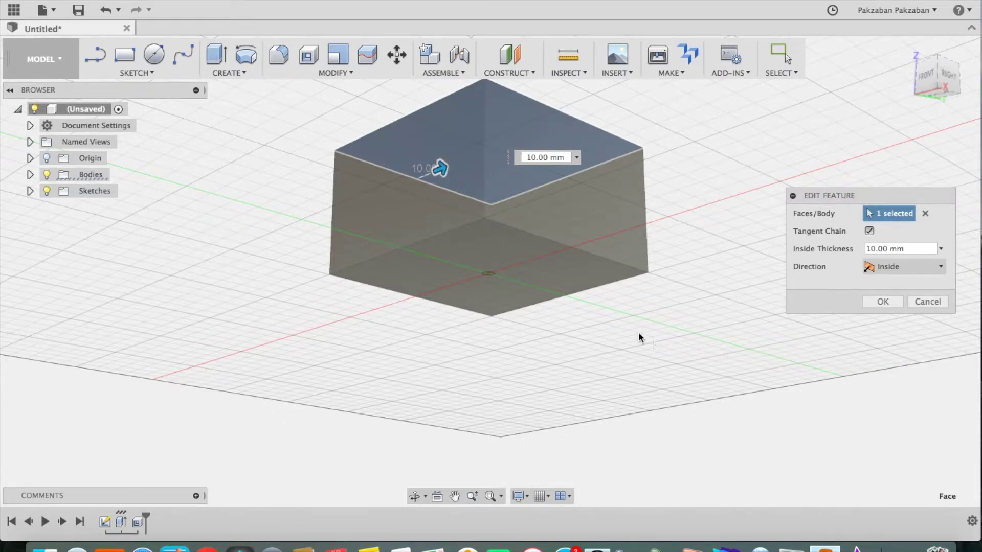
click(546, 264)
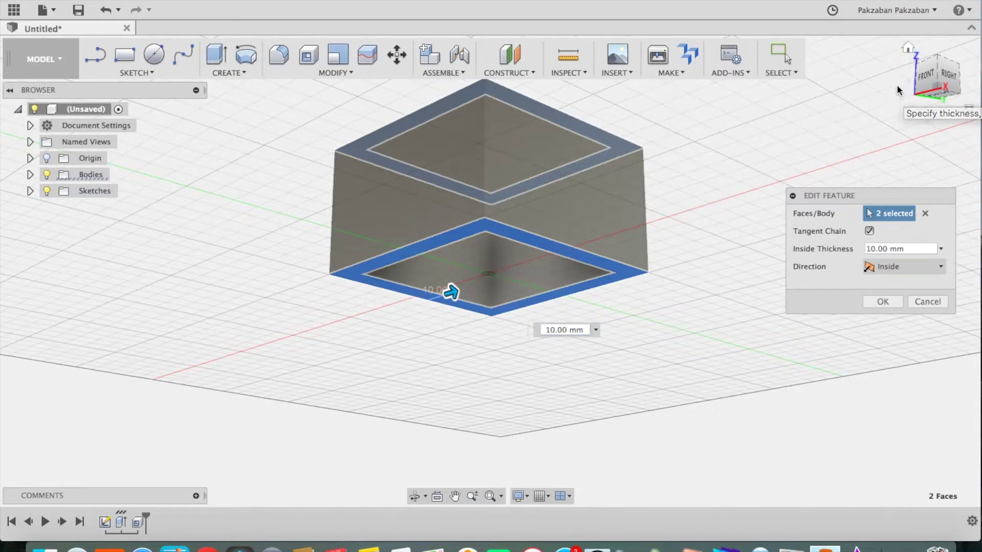
click(909, 49)
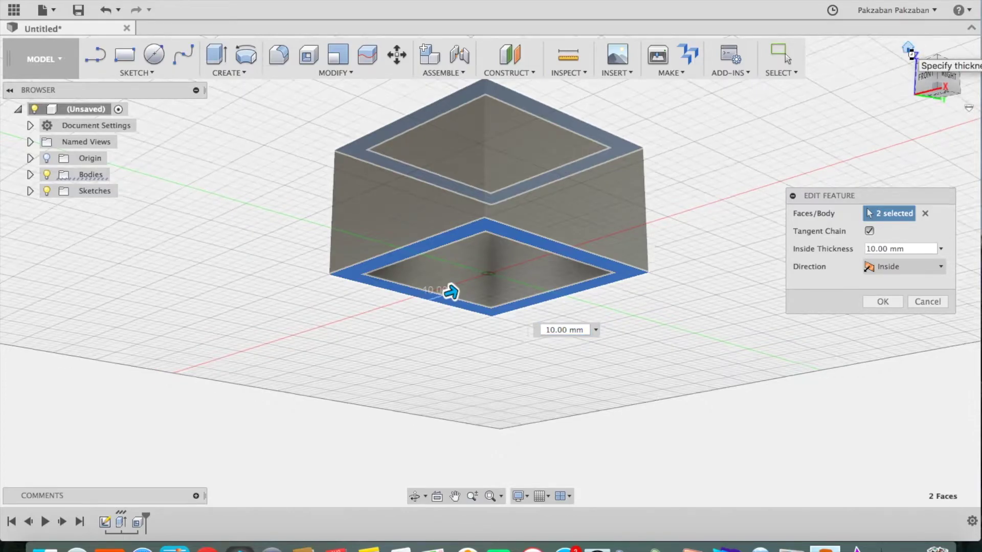
click(881, 302)
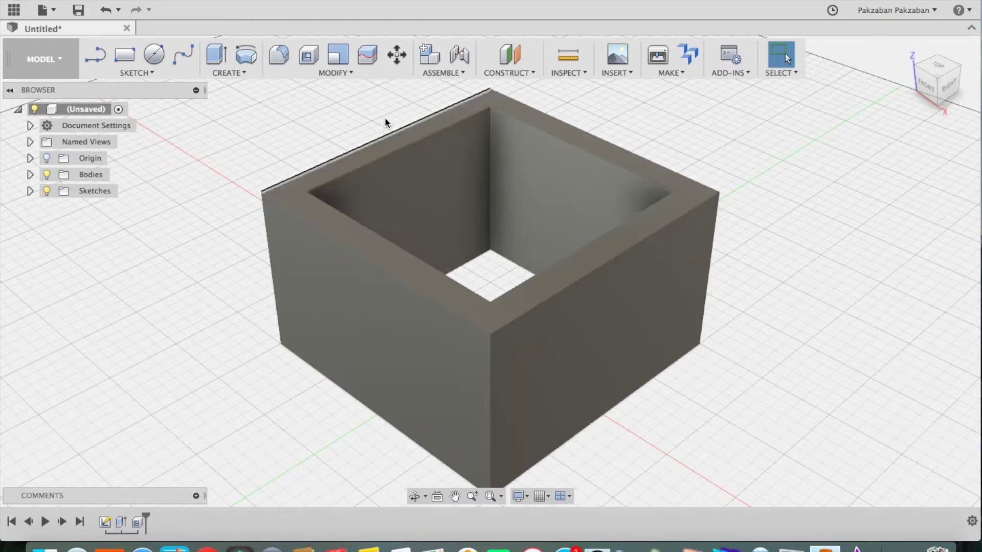
Fillet the four outer top edges of the hollow block with a constant radius of 10 mm.
click(278, 60)
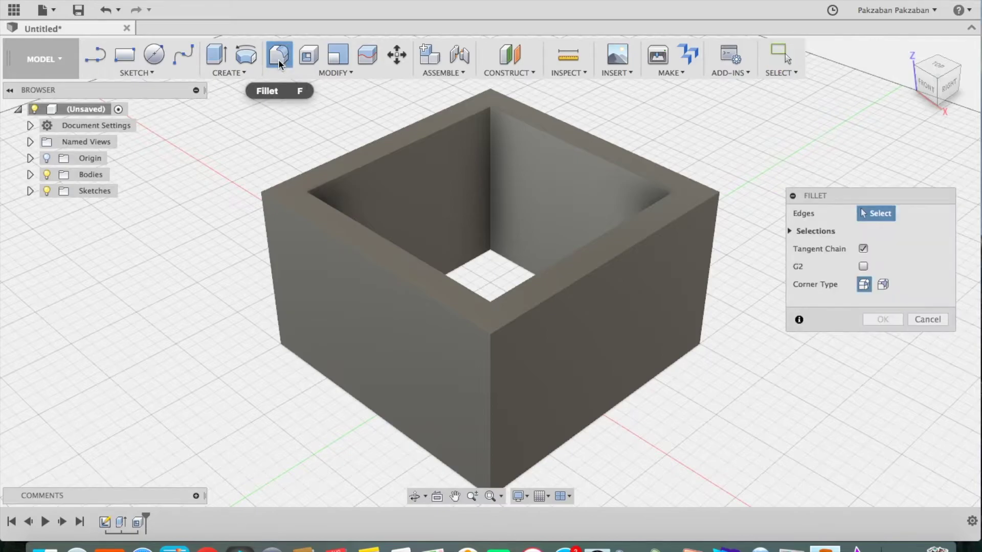
click(576, 281)
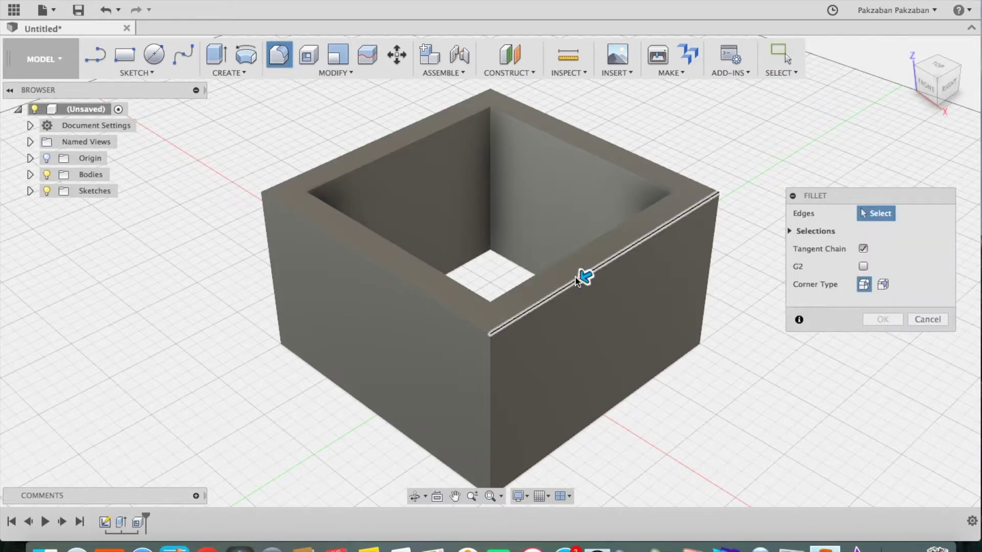
click(416, 289)
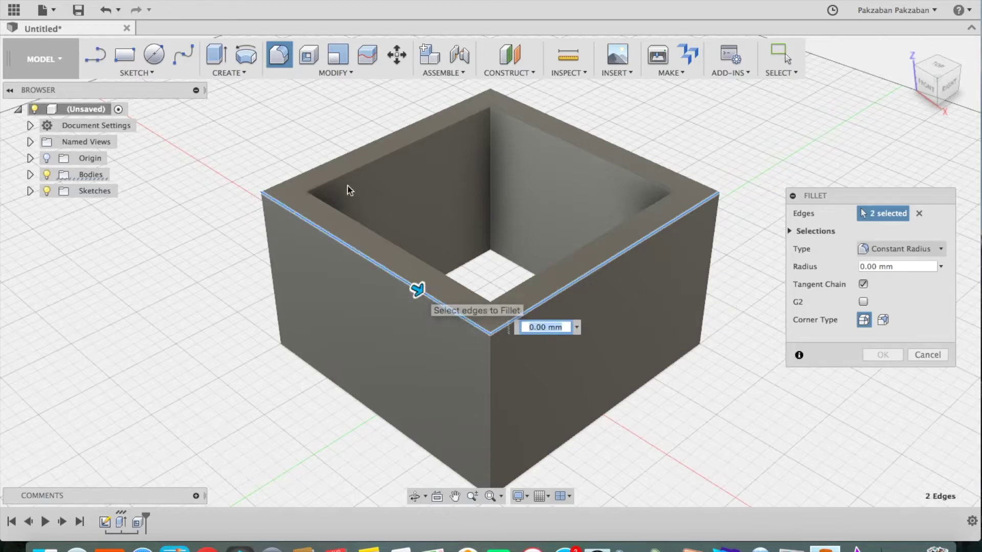
click(334, 155)
click(545, 116)
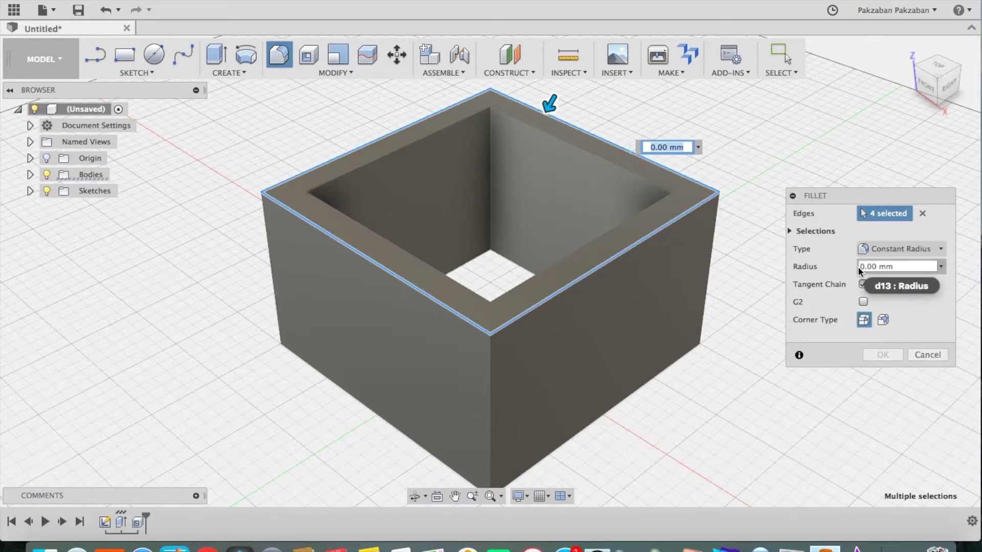
mouse_move(552, 101)
mouse_down()
mouse_move(542, 101)
mouse_move(535, 125)
mouse_move(543, 114)
mouse_up()
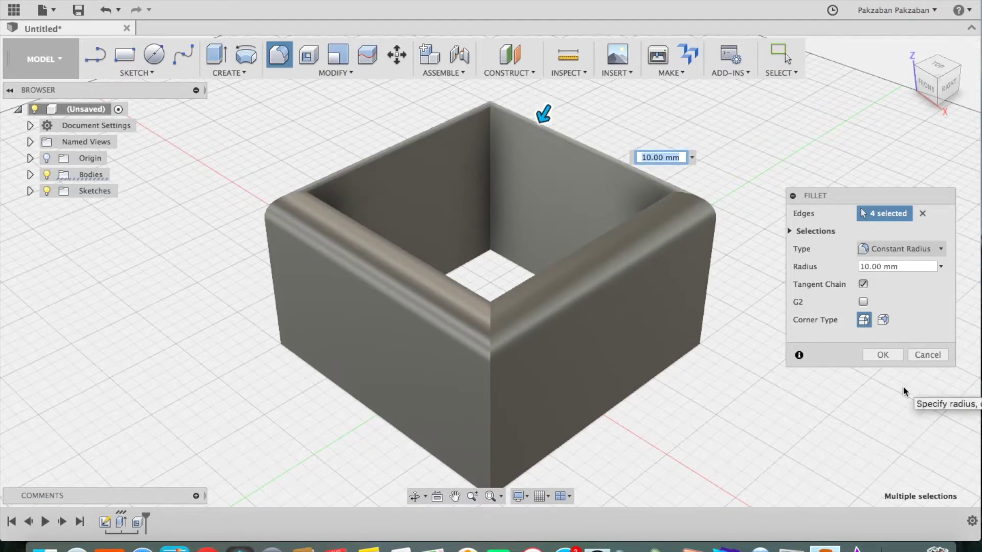
click(888, 354)
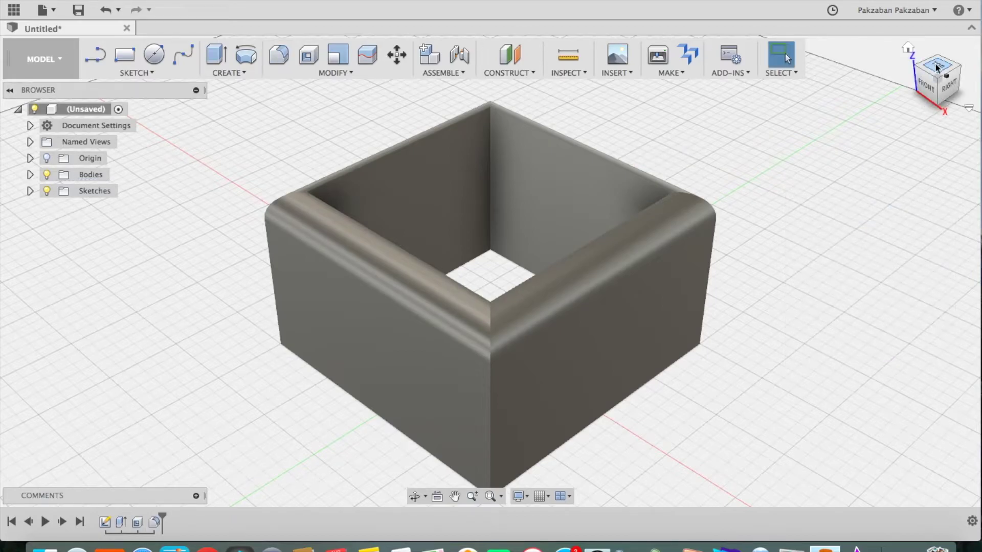
Construct an offset plane from the block's bottom face at a distance of -50 mm, cutting through its upper part.
drag(937, 85, 866, 59)
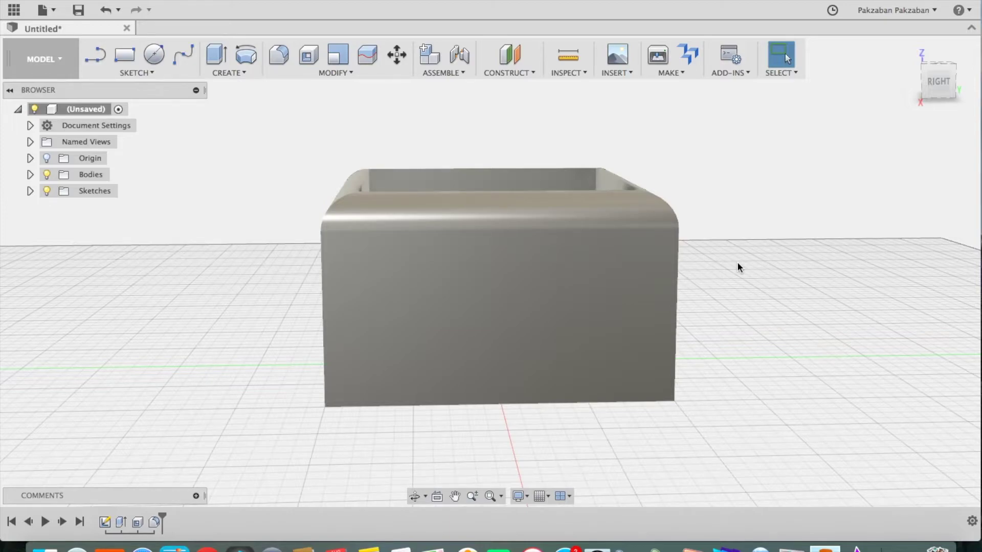
click(532, 68)
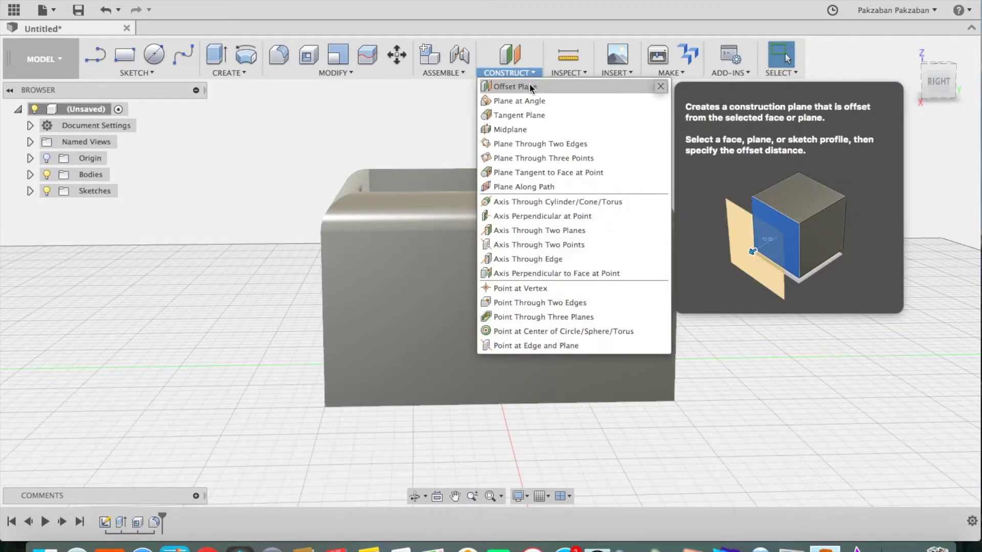
click(530, 87)
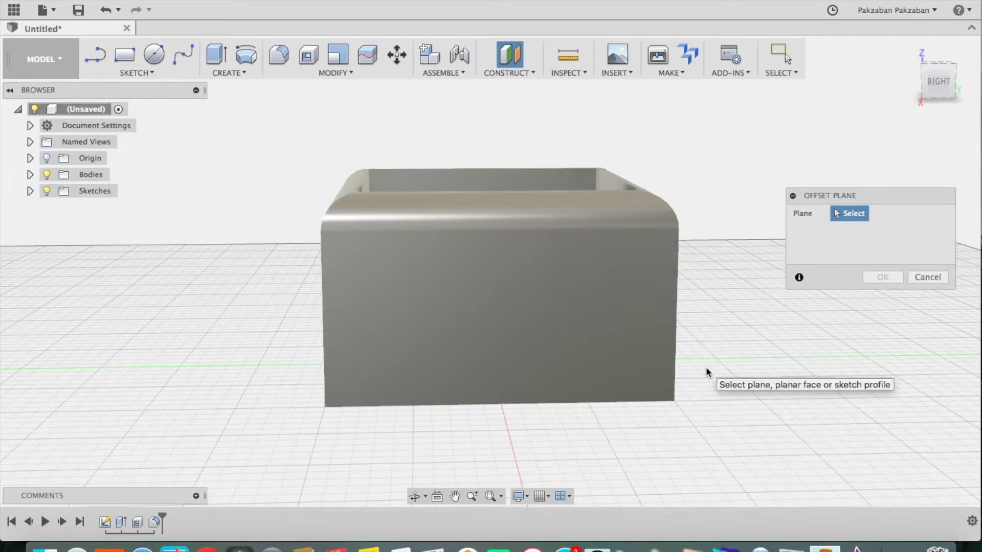
click(923, 66)
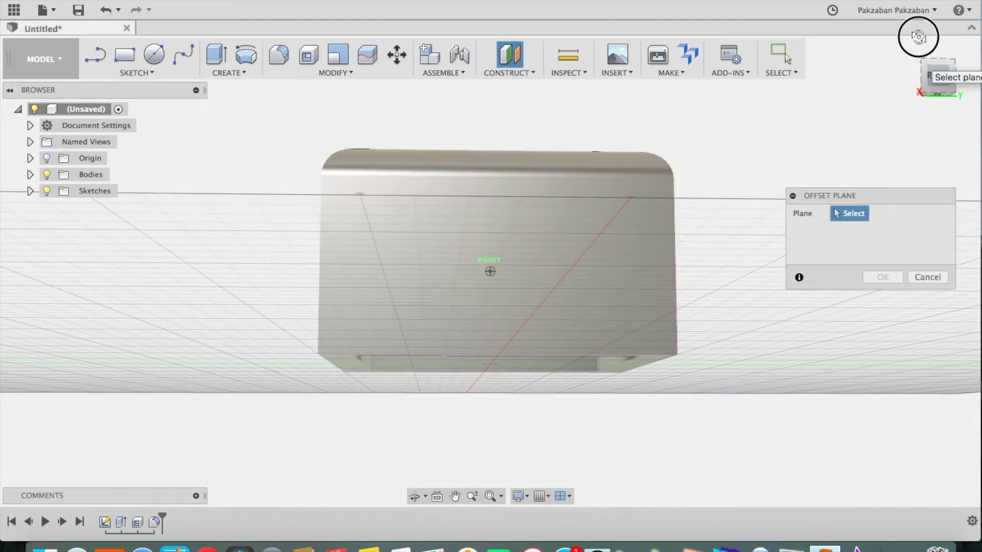
click(652, 330)
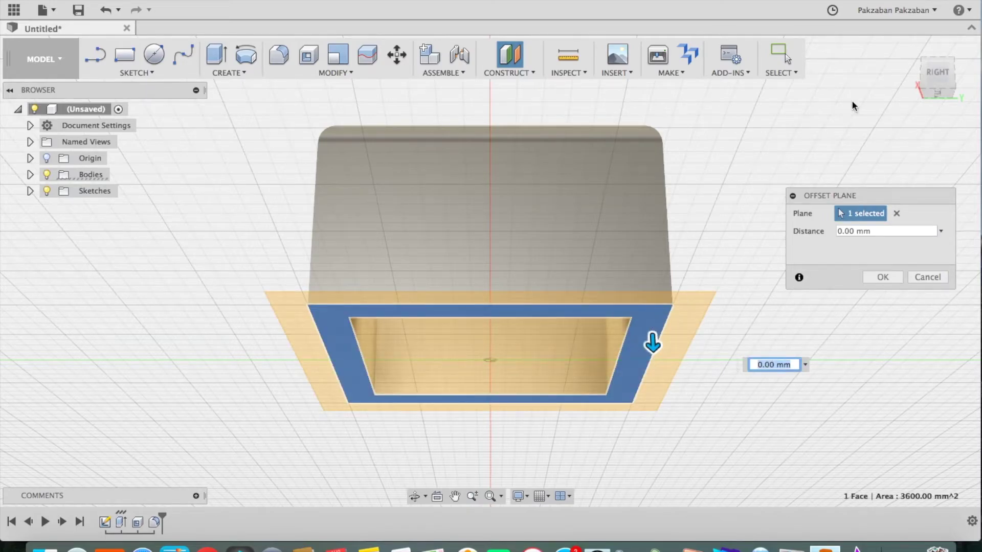
click(908, 49)
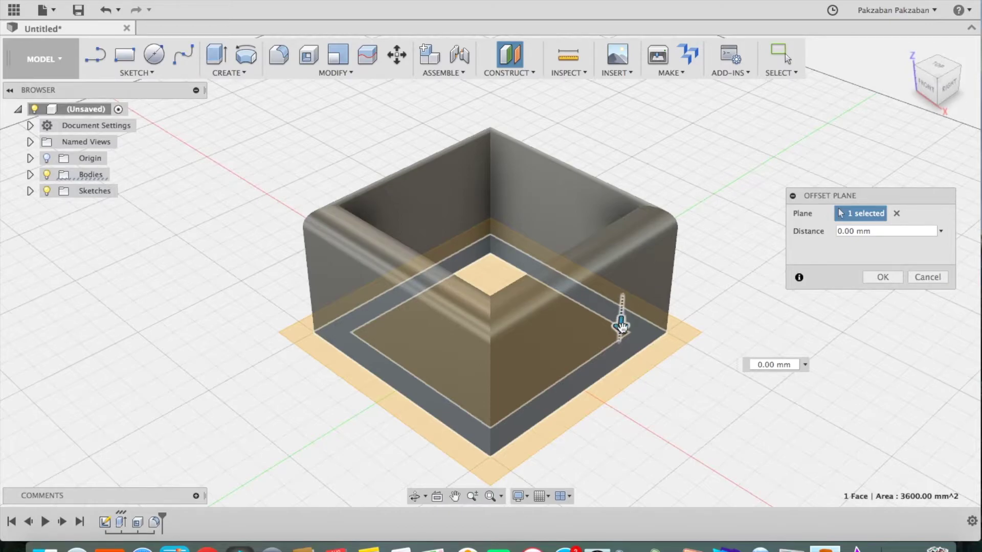
drag(621, 324, 621, 241)
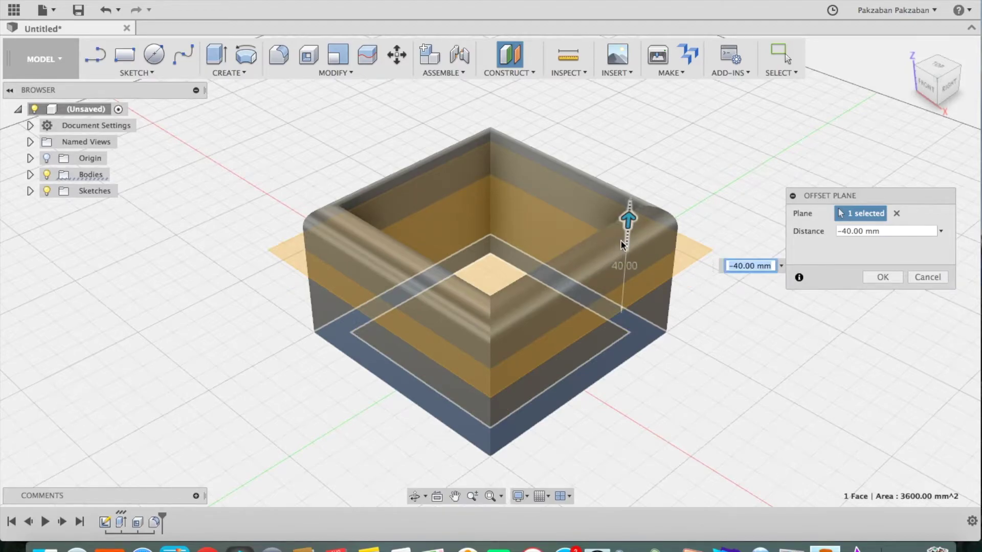
click(946, 90)
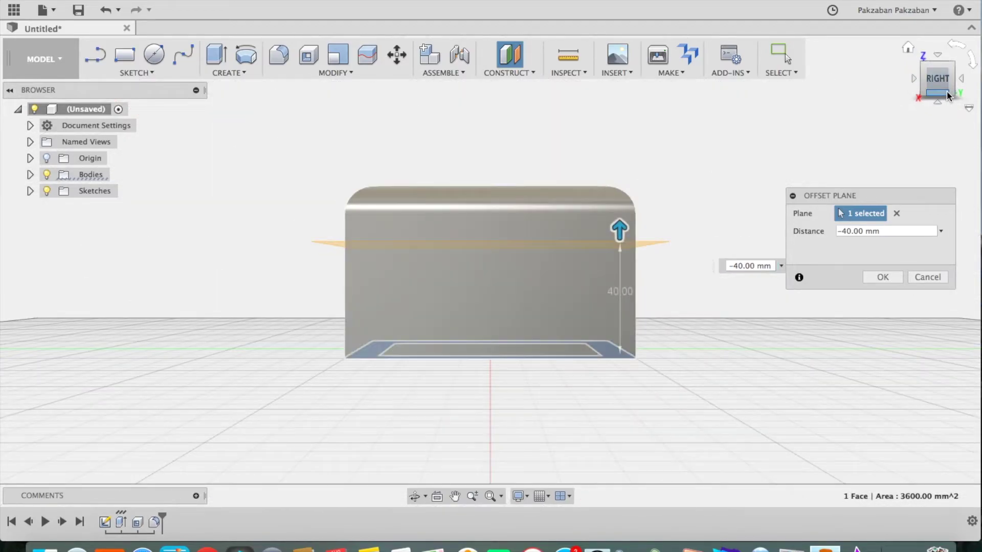
drag(625, 225, 620, 210)
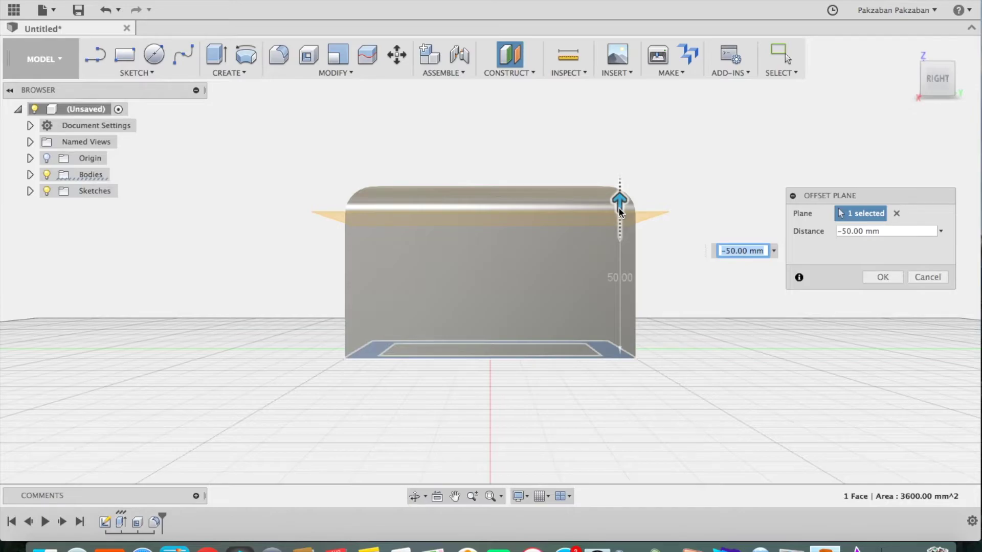
click(869, 277)
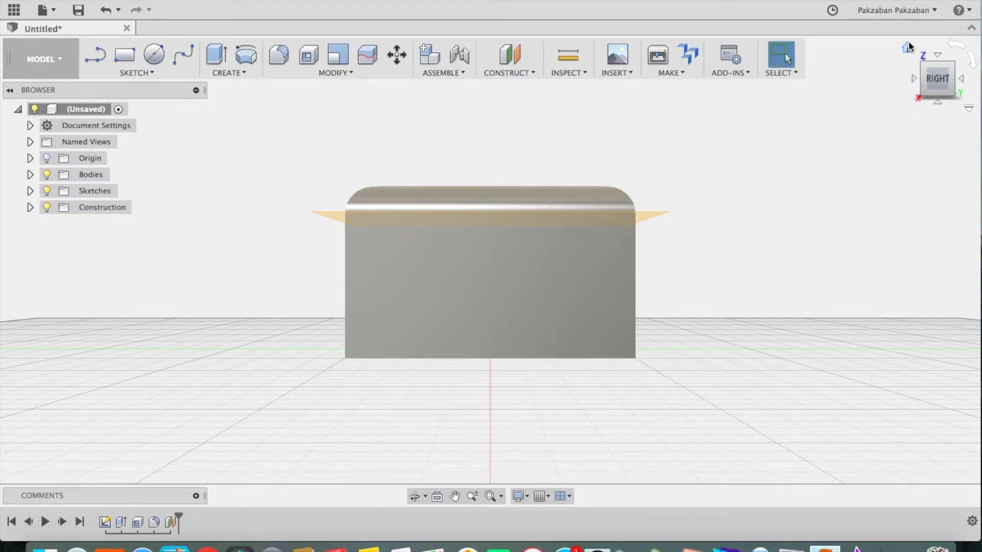
click(909, 46)
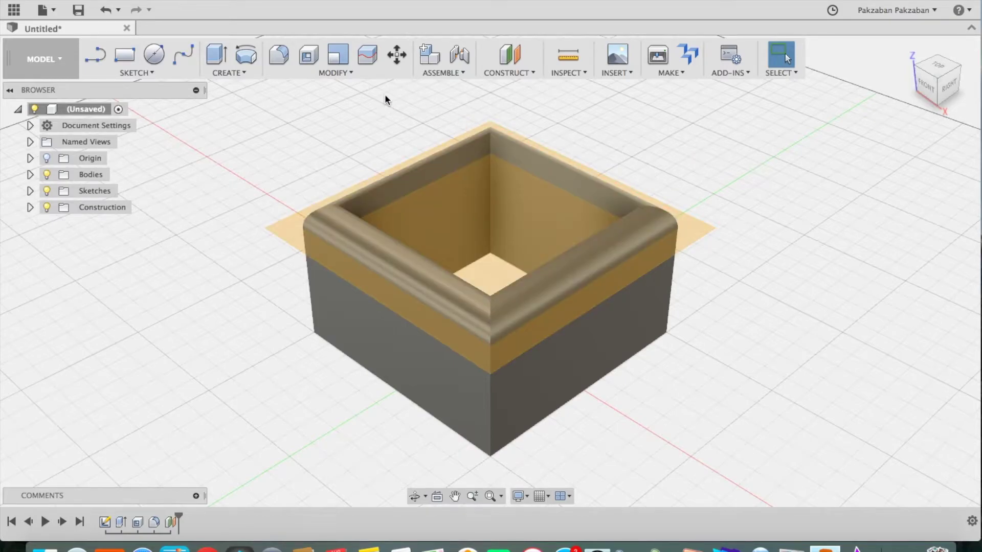
Split the hollow block's body using the offset construction plane as the splitting tool.
click(367, 59)
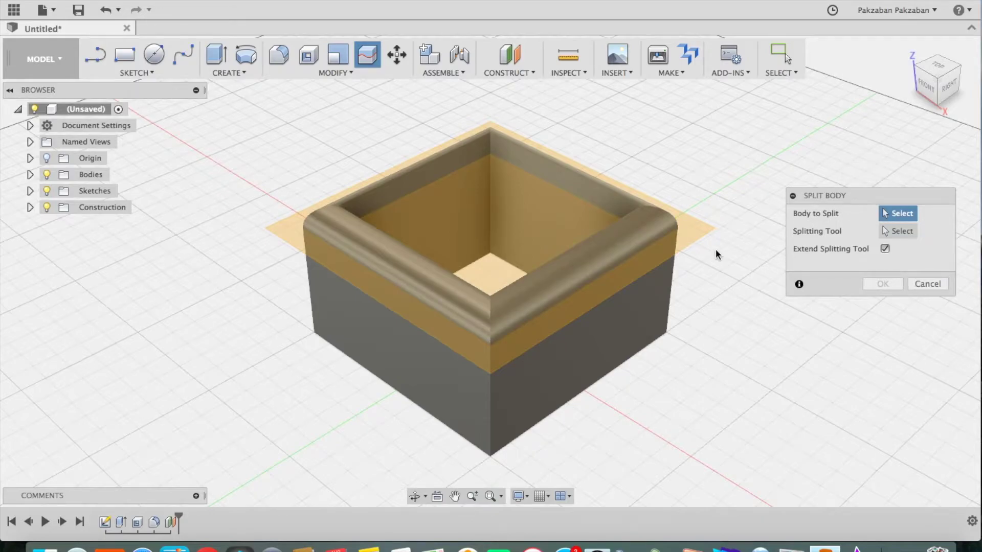
click(644, 309)
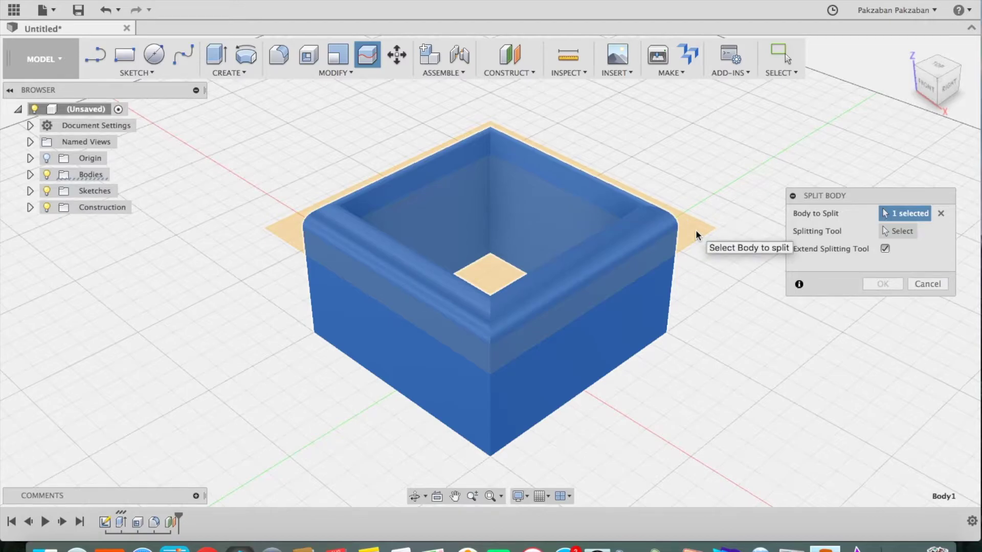
click(885, 232)
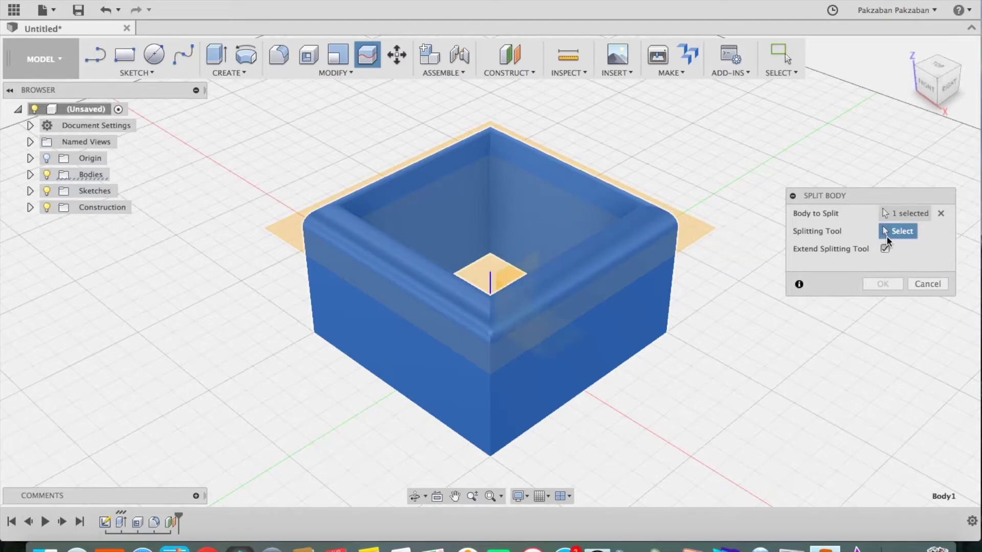
click(697, 228)
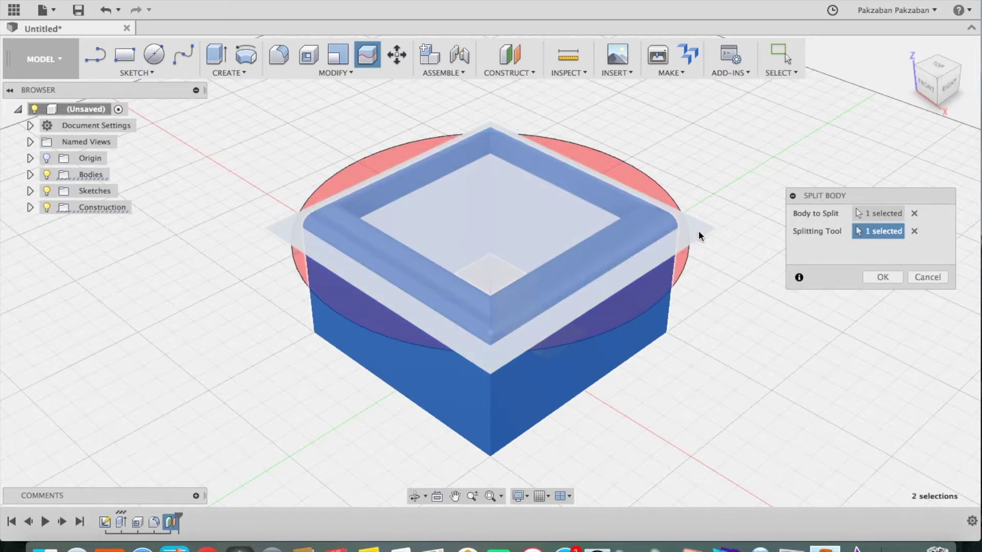
click(871, 277)
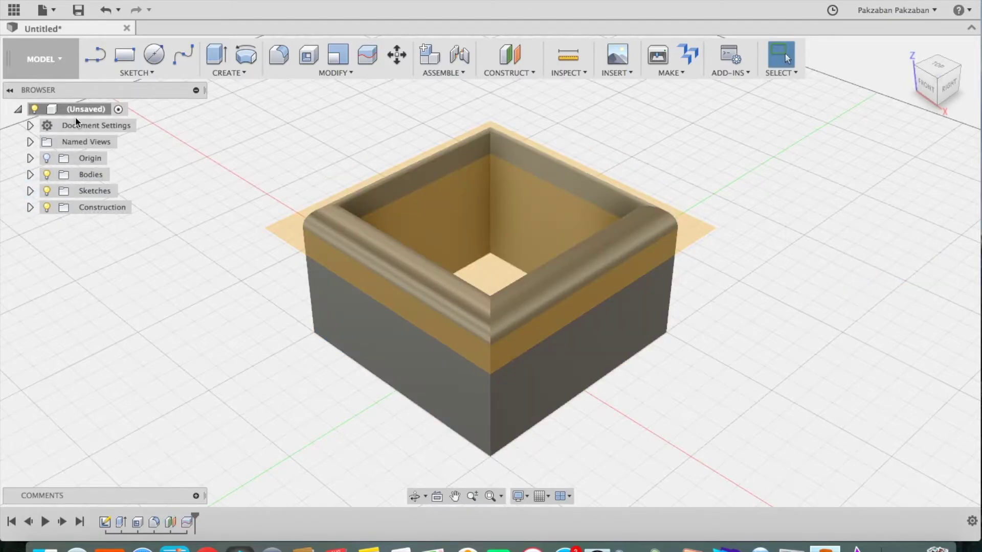
Remove the lower body of the split block, keeping the rounded frame, and hide the construction geometry.
click(30, 174)
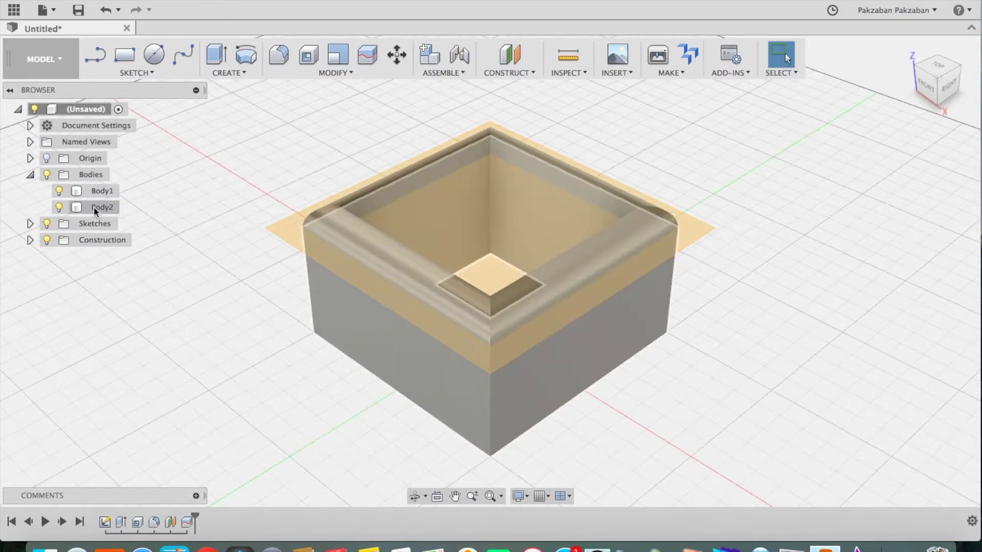
click(59, 207)
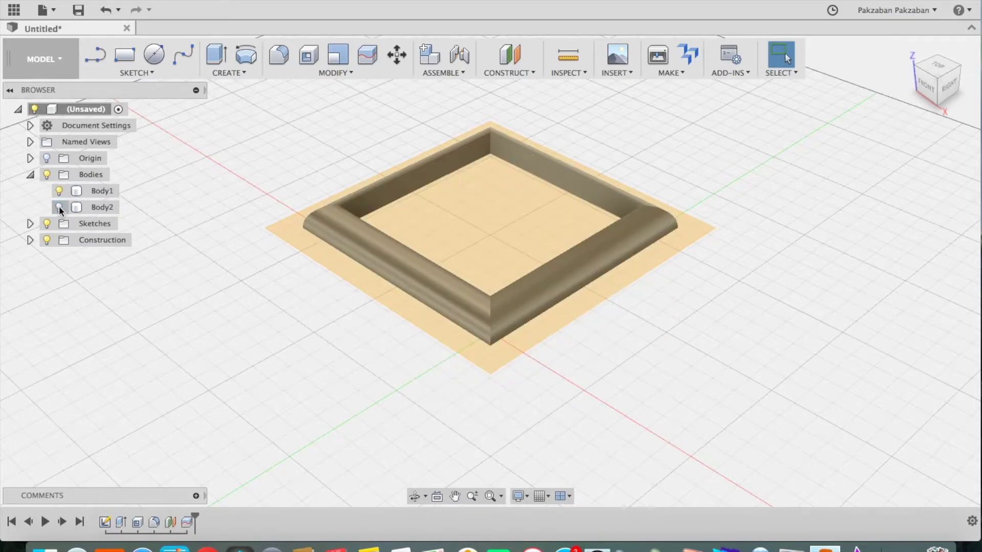
click(86, 207)
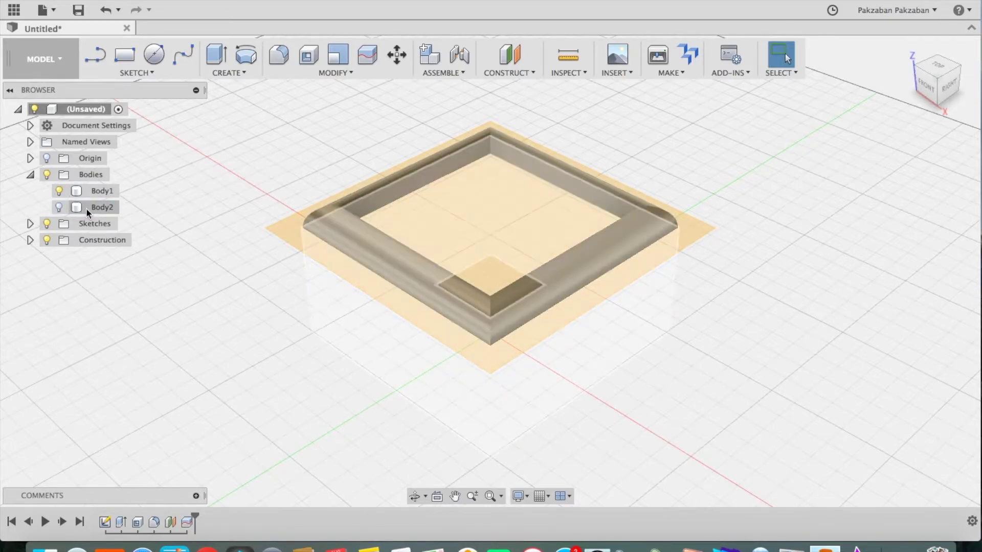
right_click(86, 207)
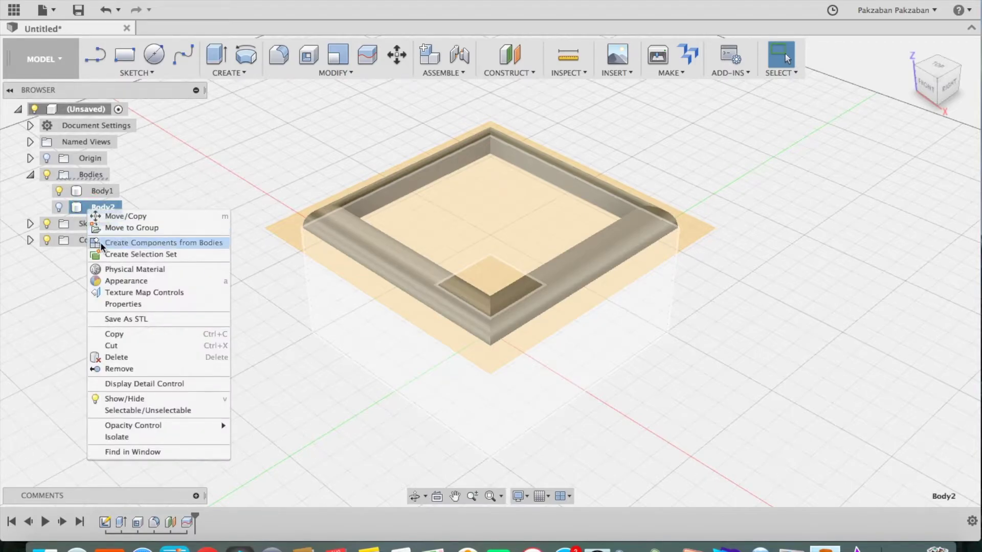
click(115, 368)
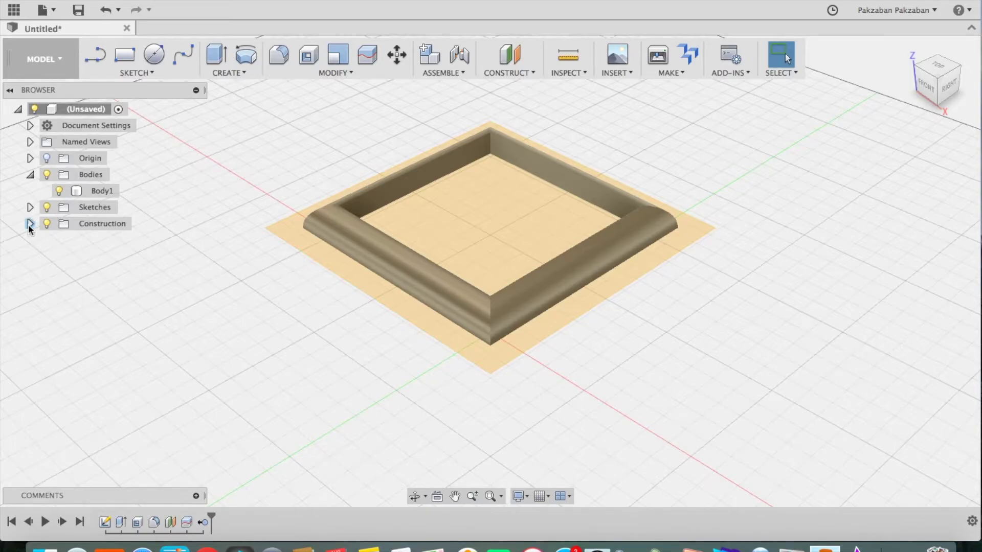
click(47, 223)
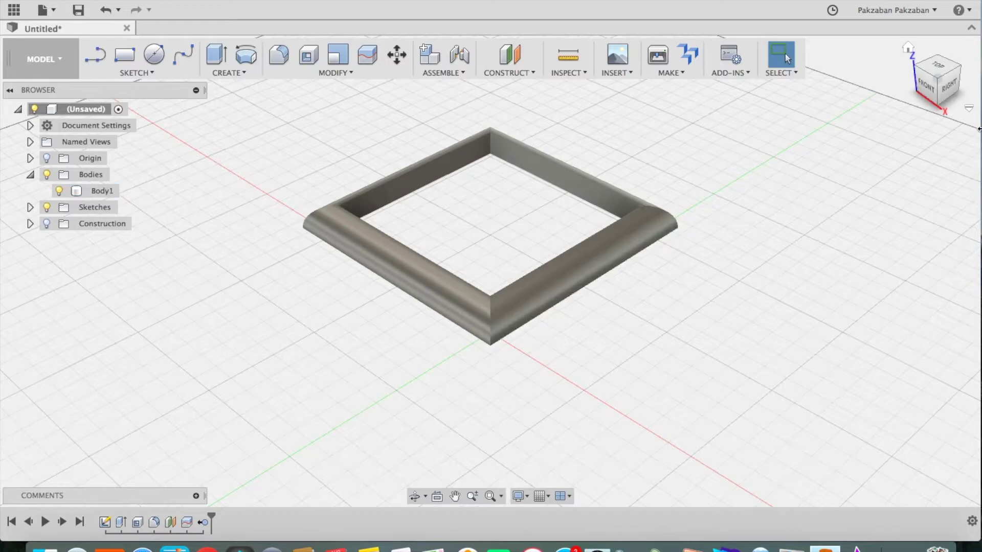
Translate the rounded frame body by -50 mm along Z from a front view, using Move/Copy.
click(926, 87)
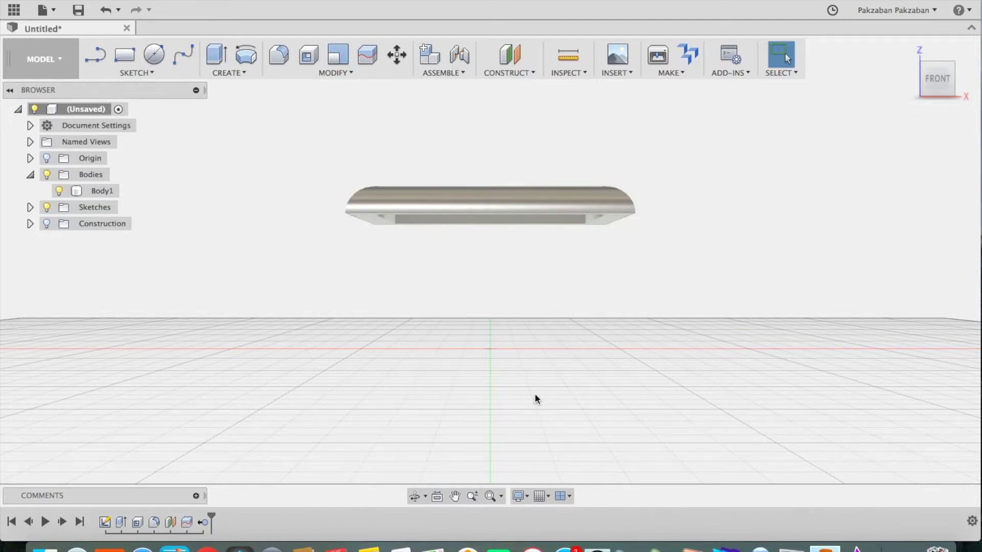
click(396, 57)
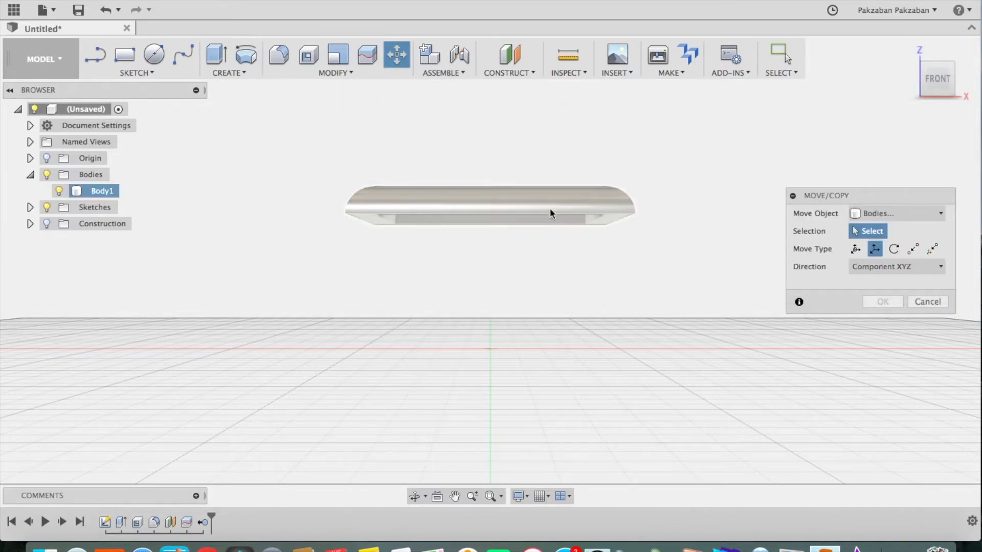
click(894, 249)
click(855, 250)
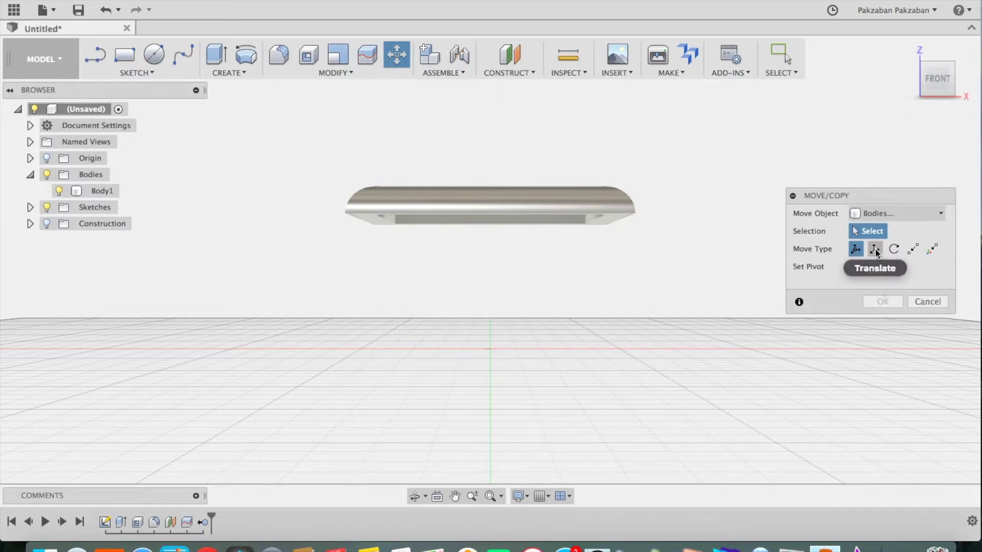
click(875, 250)
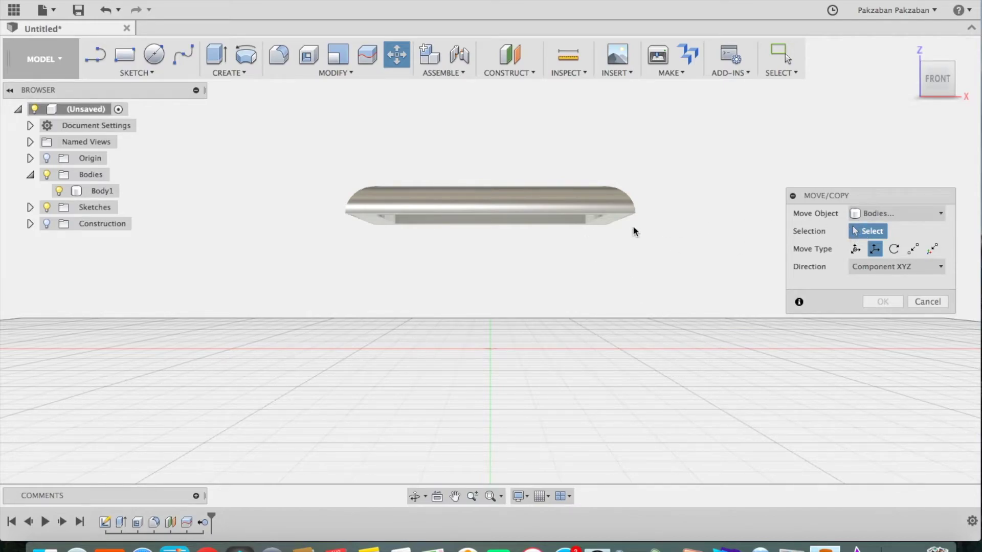
click(574, 202)
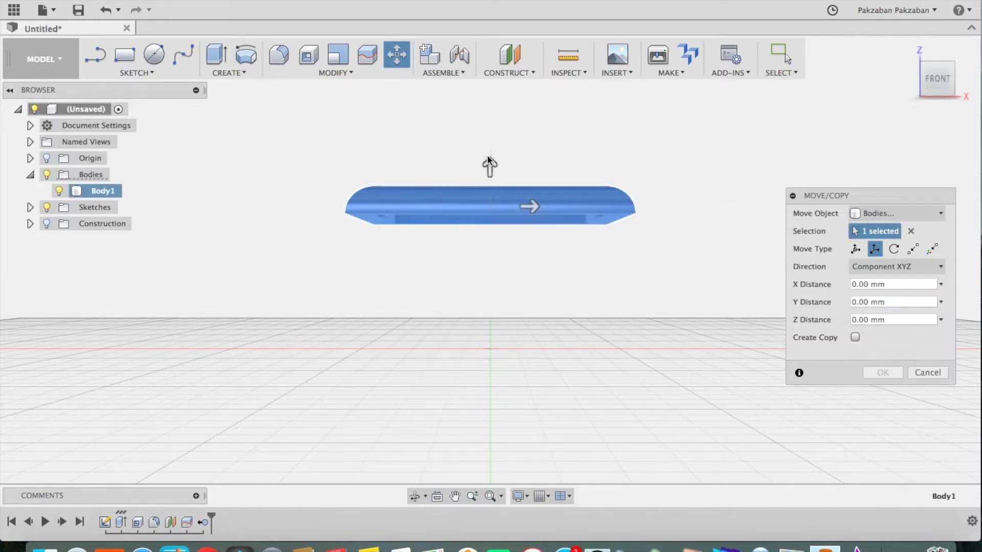
drag(489, 163, 488, 313)
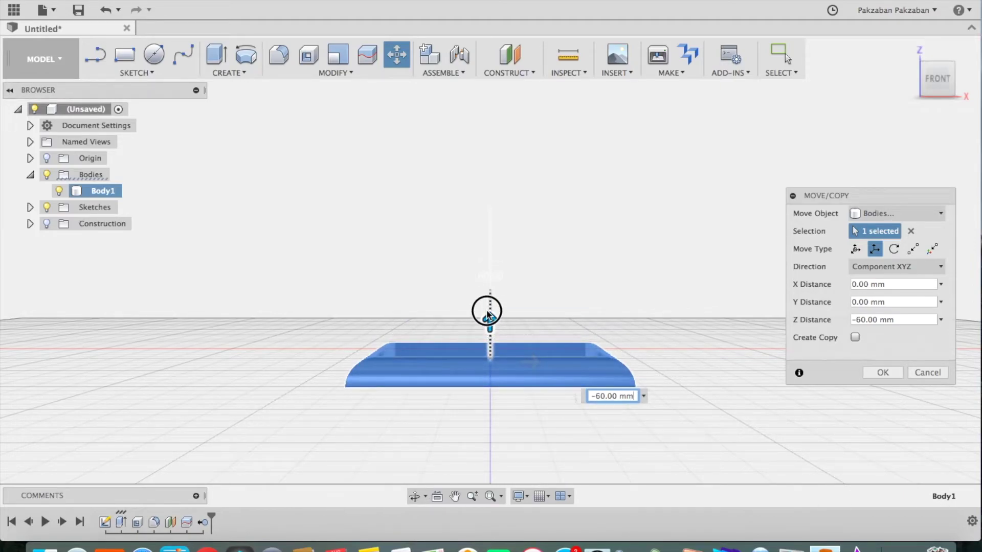
drag(488, 313, 490, 289)
Switch the camera projection to Perspective with Ortho Faces.
mouse_move(929, 87)
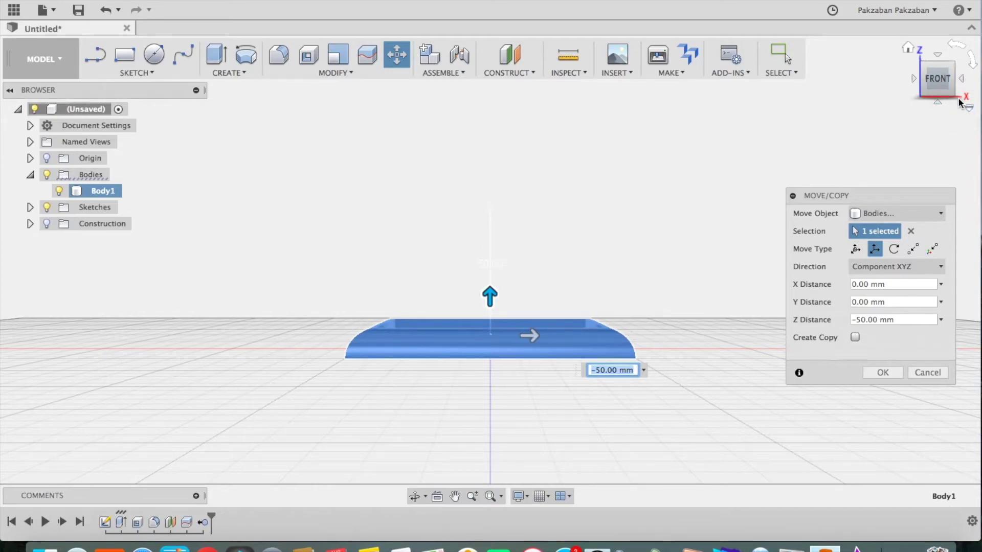
click(968, 108)
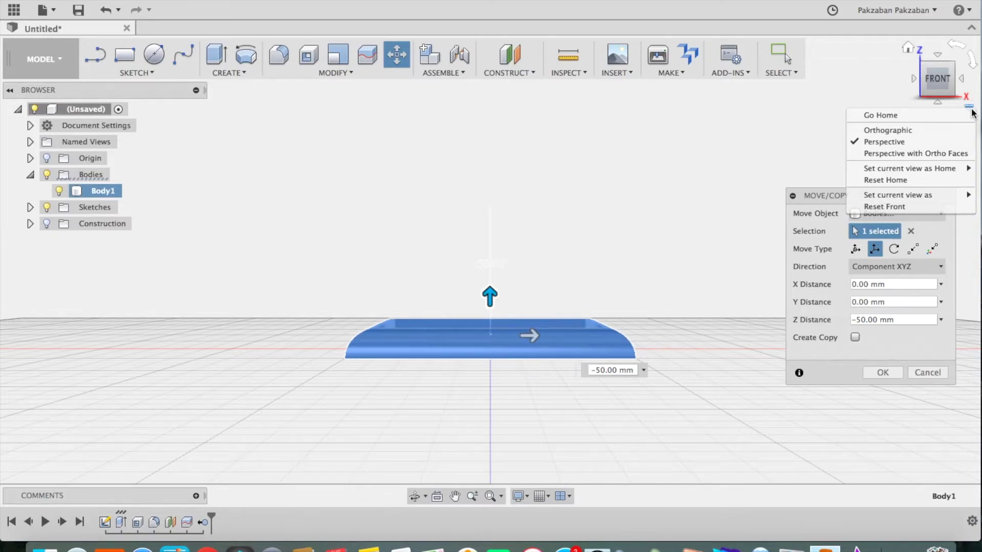
click(972, 111)
click(973, 110)
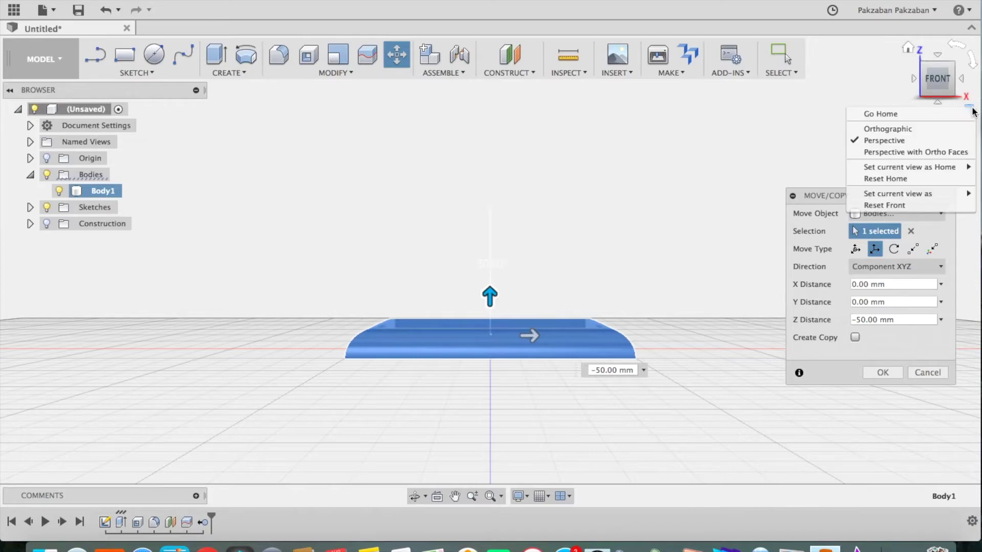
click(924, 151)
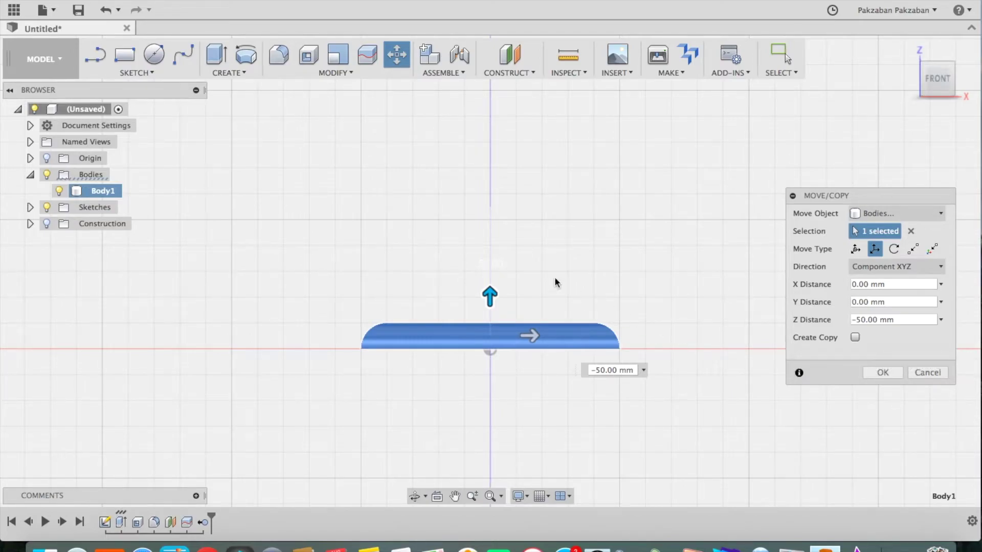
Apply the frame's move with the Z distance kept at -50 mm, and return to the home view.
mouse_move(490, 294)
mouse_down()
mouse_move(491, 225)
mouse_move(491, 301)
mouse_up()
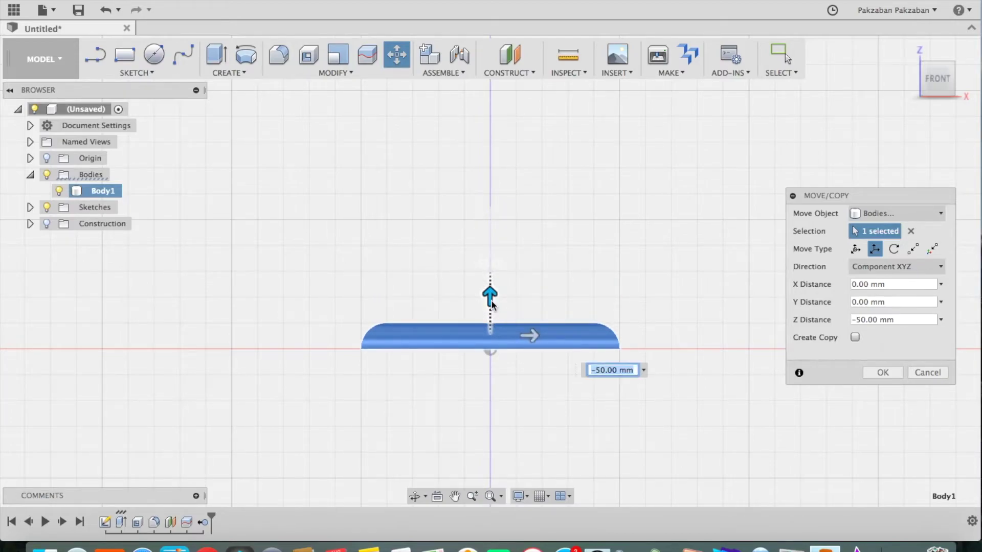
click(882, 372)
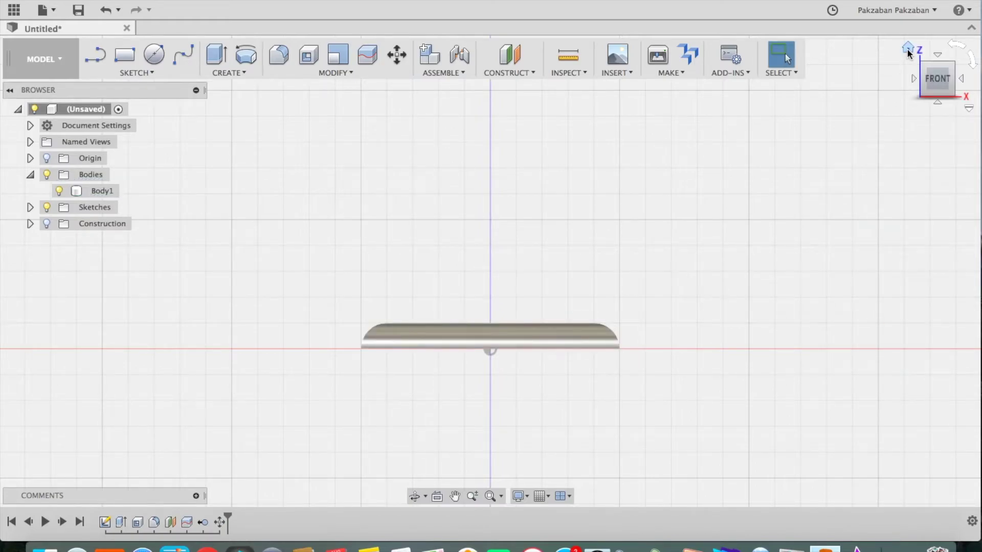
click(908, 50)
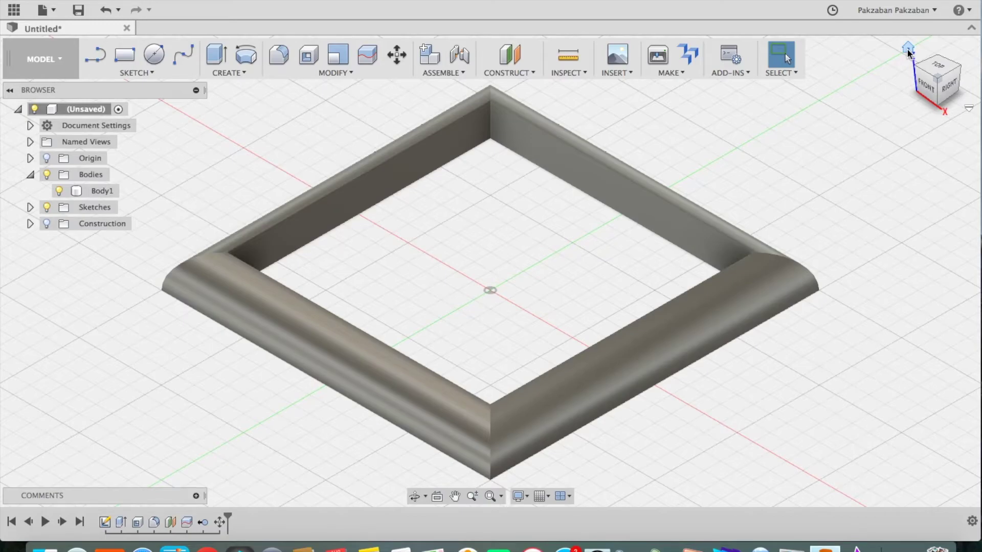
click(908, 50)
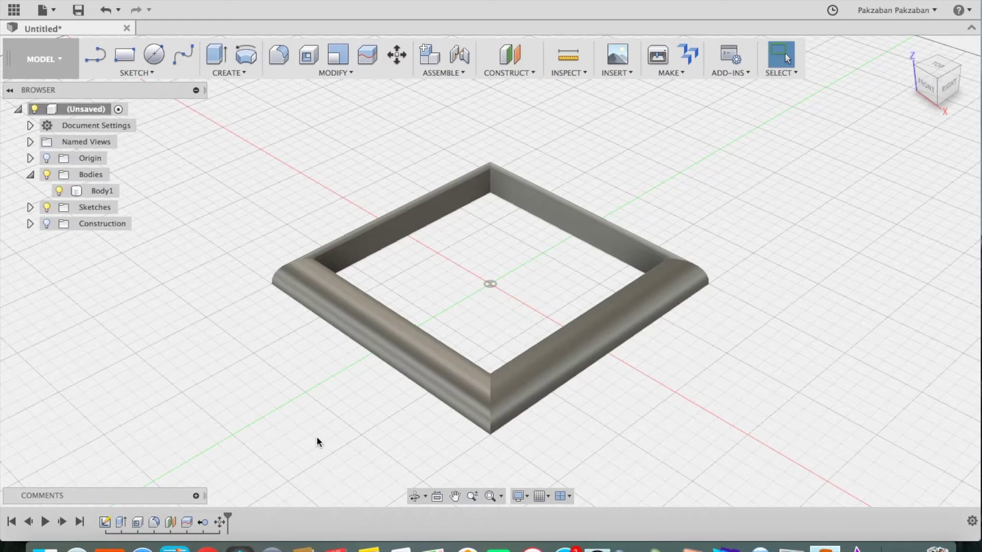
Scale the frame body uniformly by a factor of about 1.087, and reset the factor to 1.0.
click(351, 71)
click(349, 70)
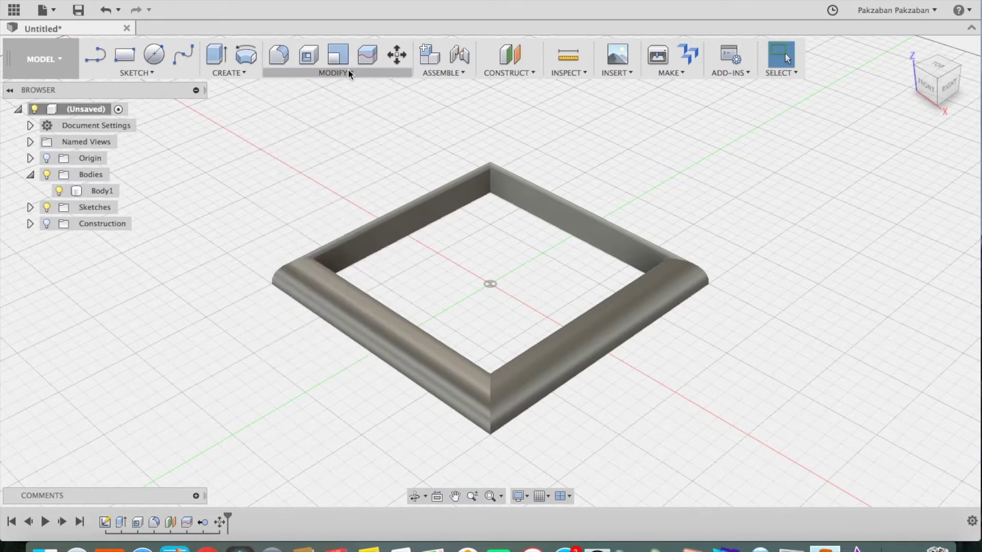
click(339, 57)
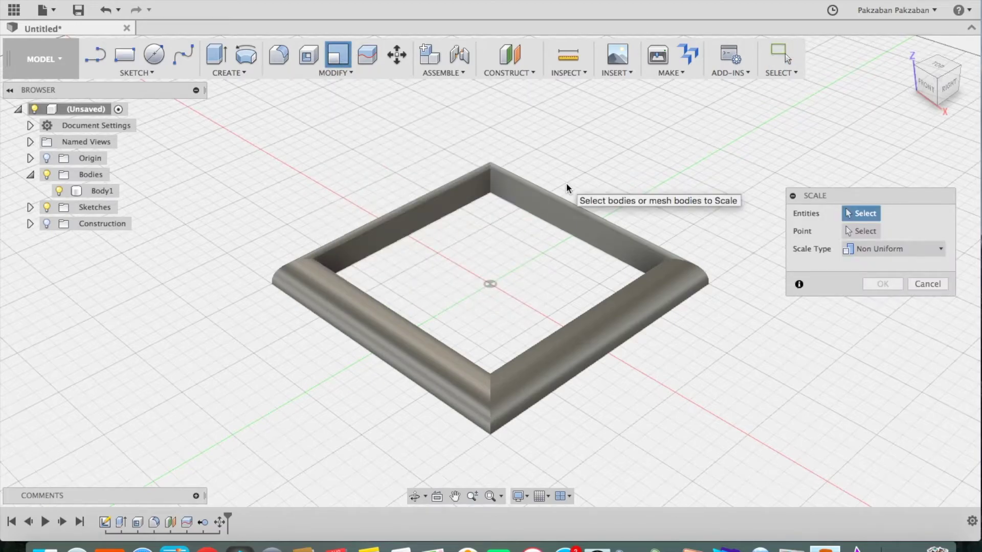
click(571, 198)
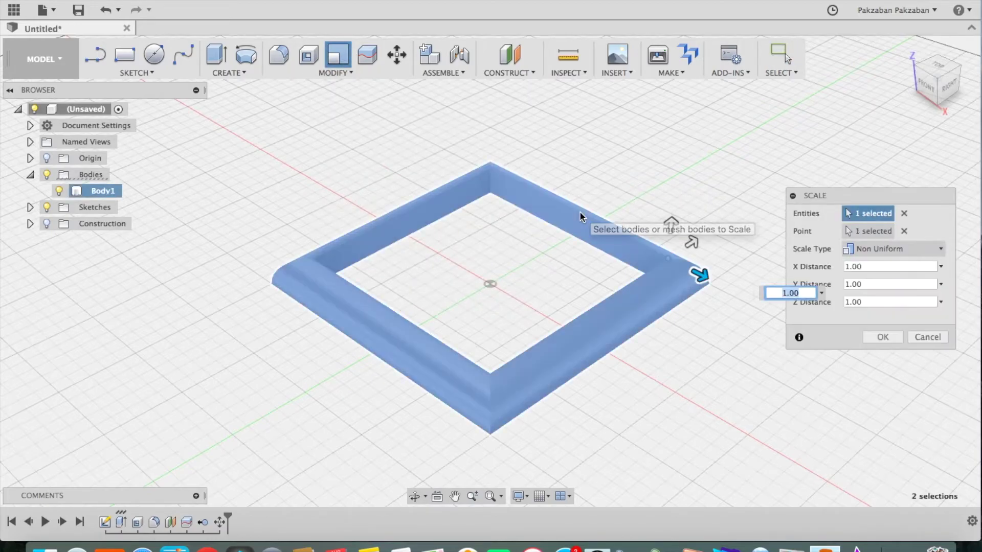
click(927, 252)
click(914, 264)
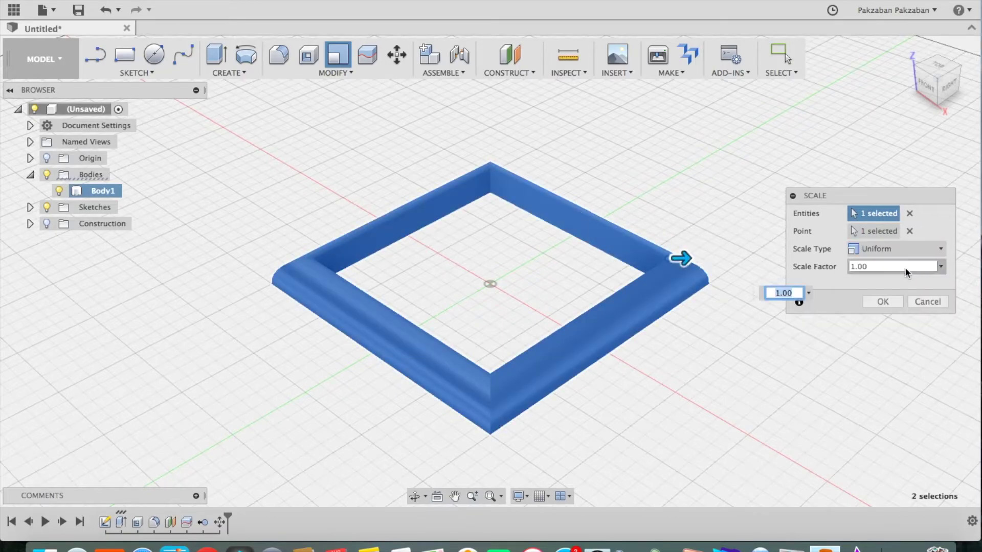
mouse_move(684, 258)
mouse_down()
mouse_move(712, 257)
mouse_move(673, 257)
mouse_move(690, 261)
mouse_up()
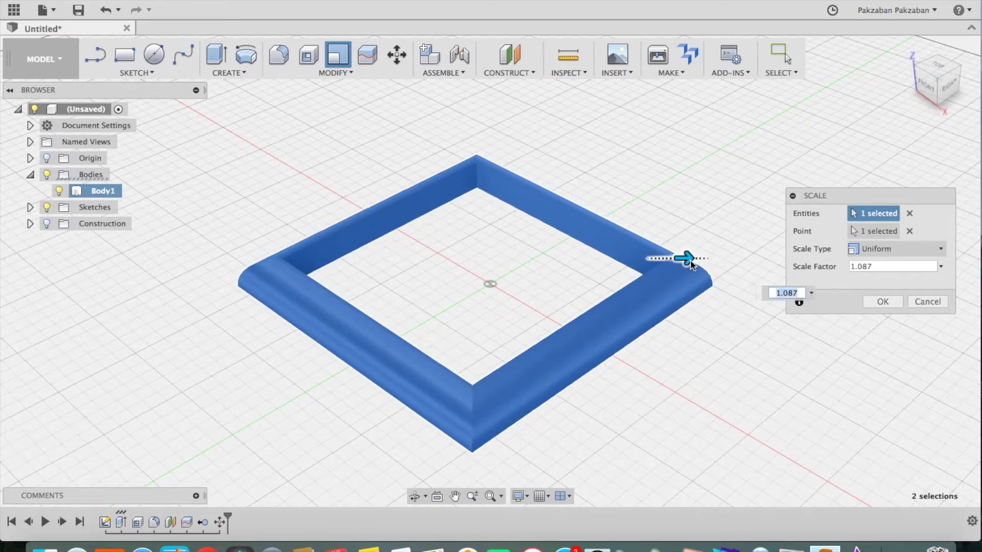
click(876, 265)
drag(875, 265, 822, 270)
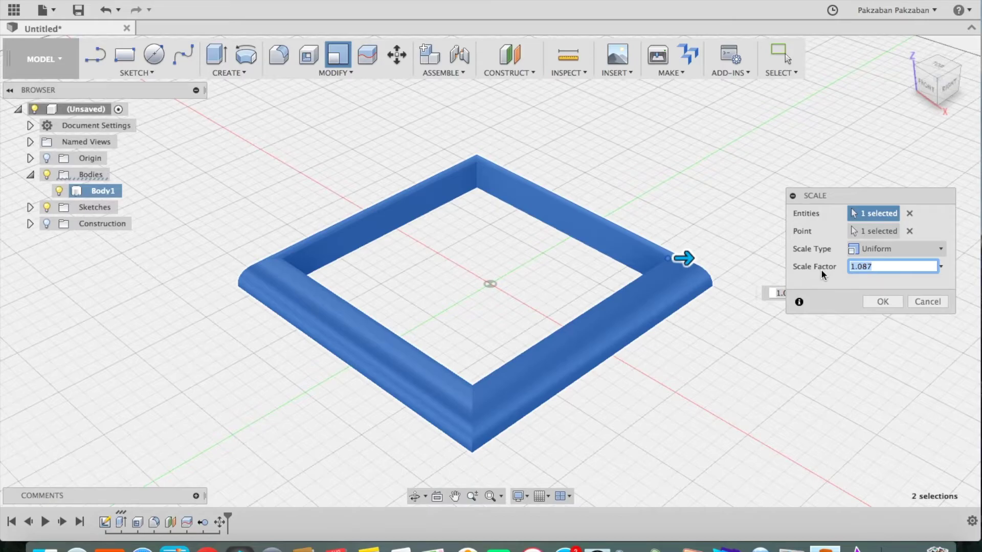
text(1.0)
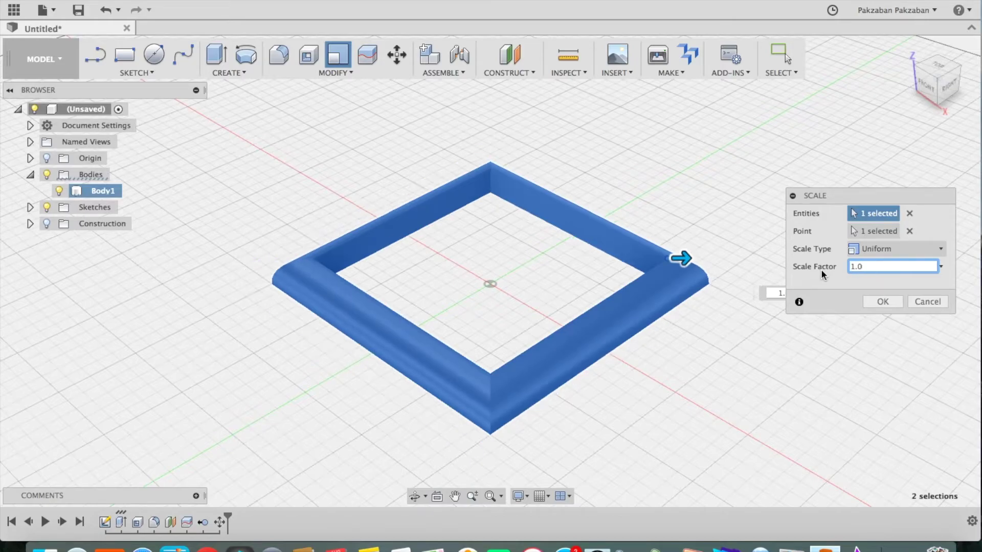
Try a non-uniform scale of the frame body with an X factor of about 1.869, and cancel the scaling.
click(897, 250)
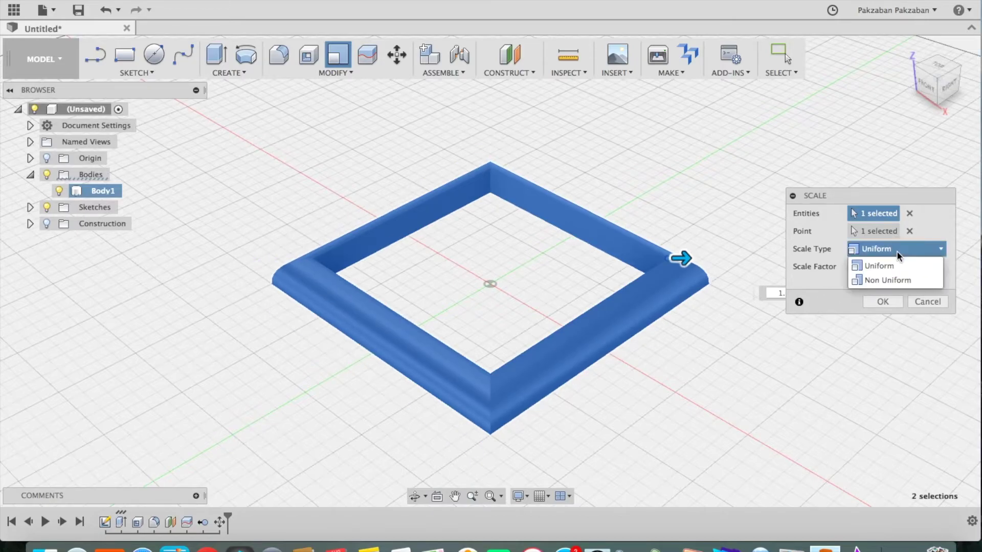
click(892, 280)
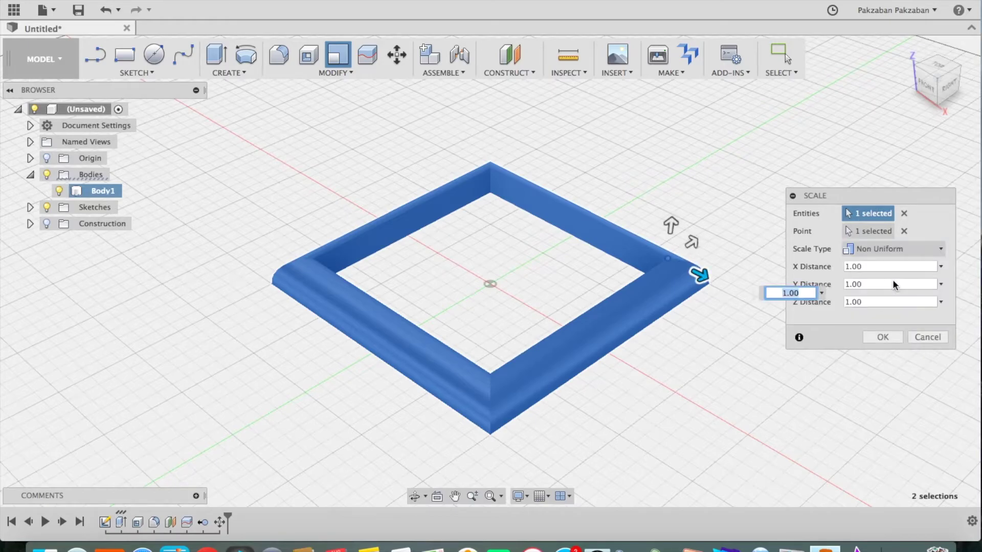
drag(706, 276, 726, 297)
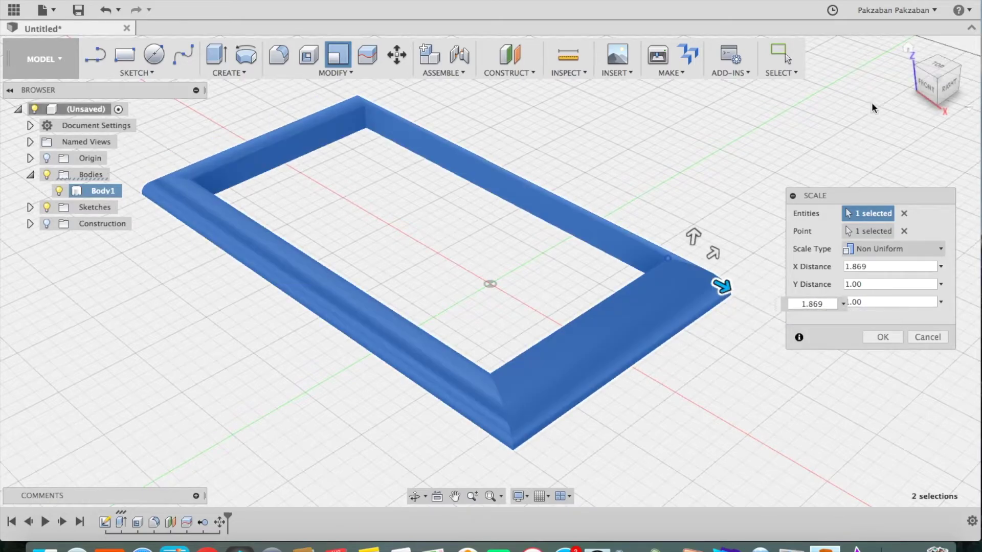
drag(916, 62, 902, 77)
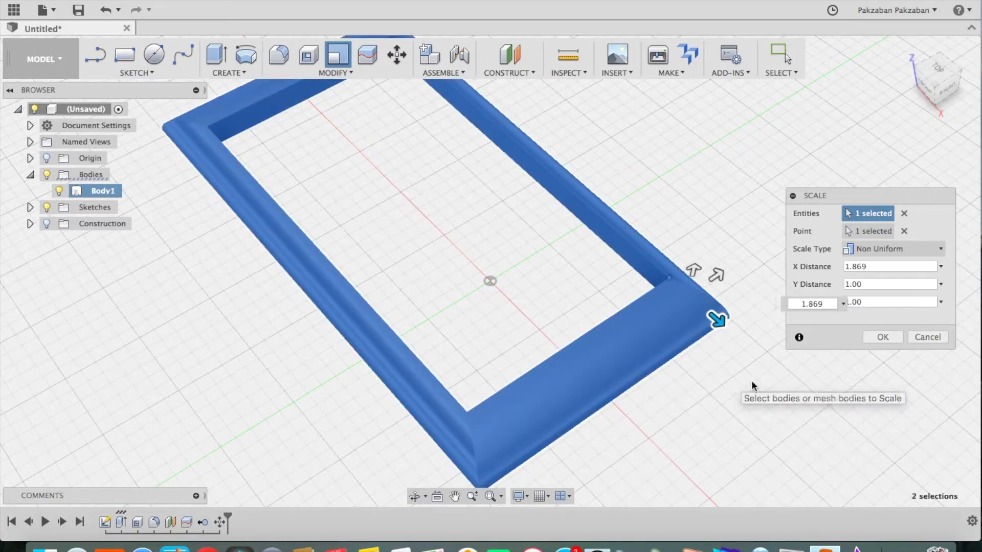
click(927, 337)
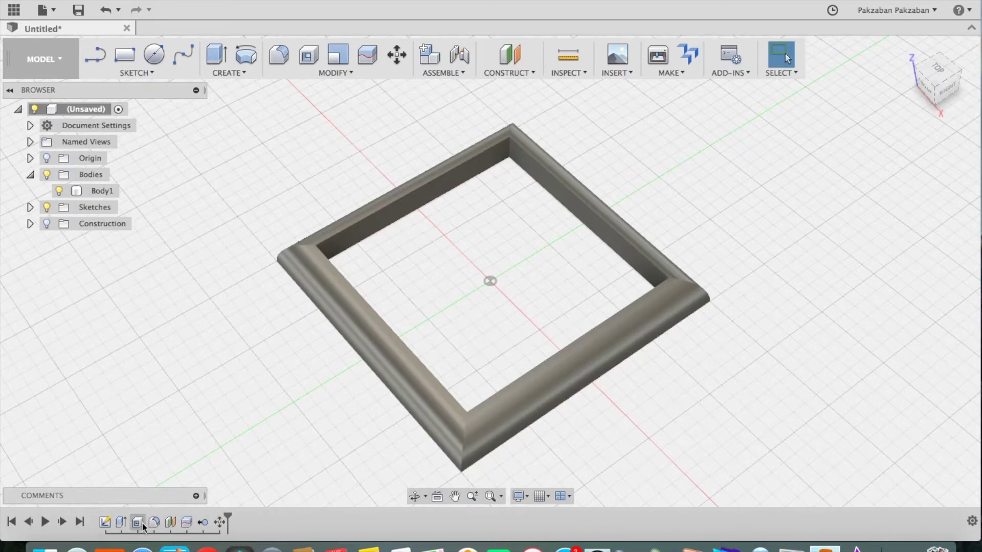
Edit the base square's sketch, dimension its lower horizontal edge to 150 mm, and finish the sketch.
double_click(106, 523)
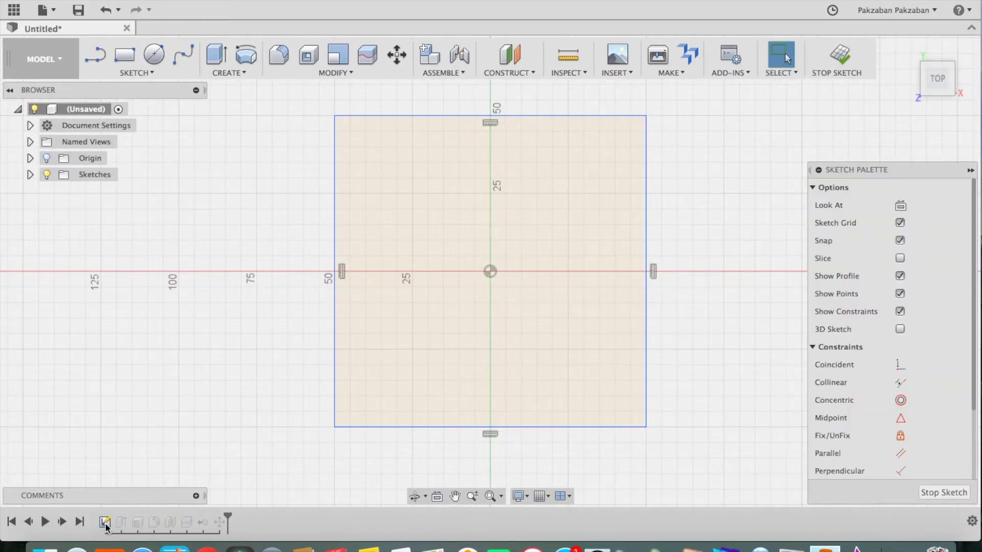
click(366, 426)
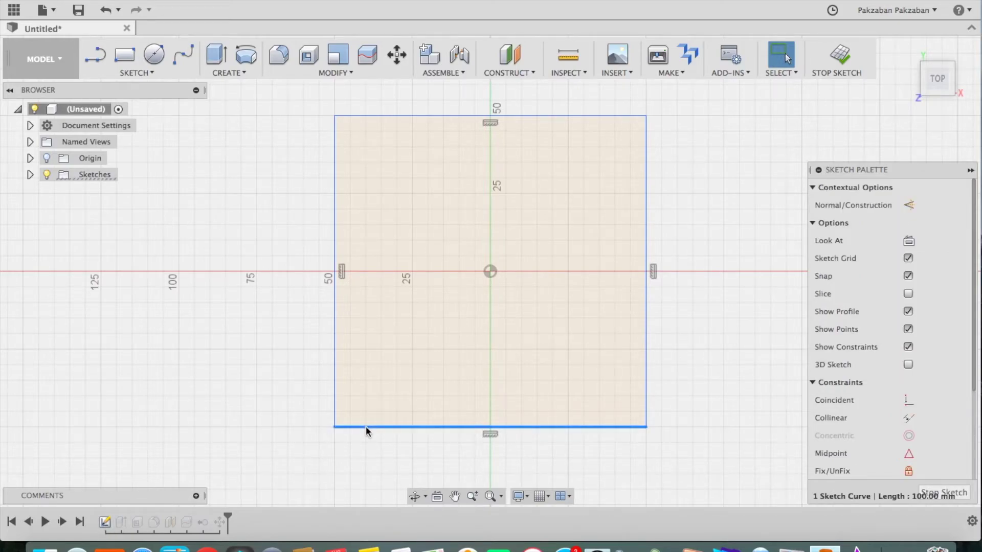
click(152, 72)
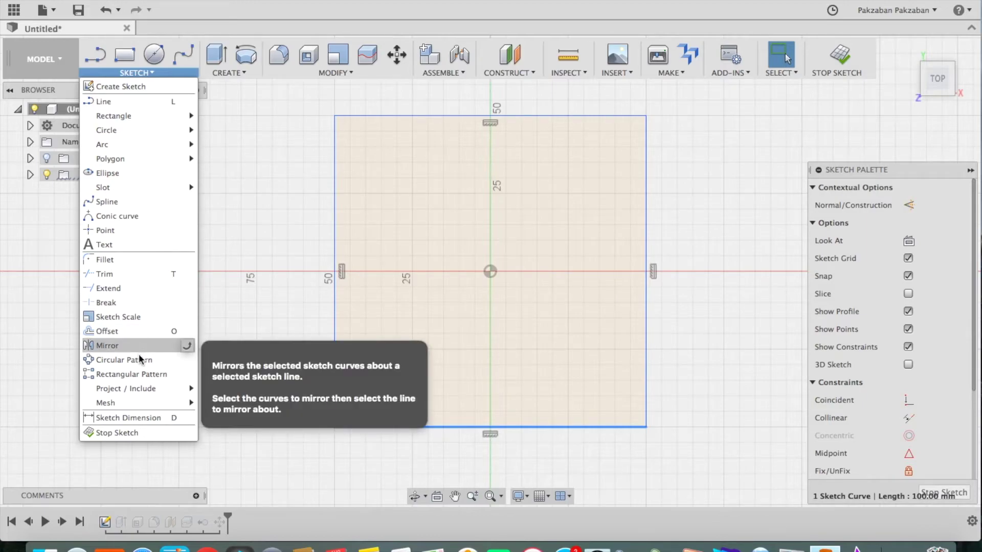
click(135, 422)
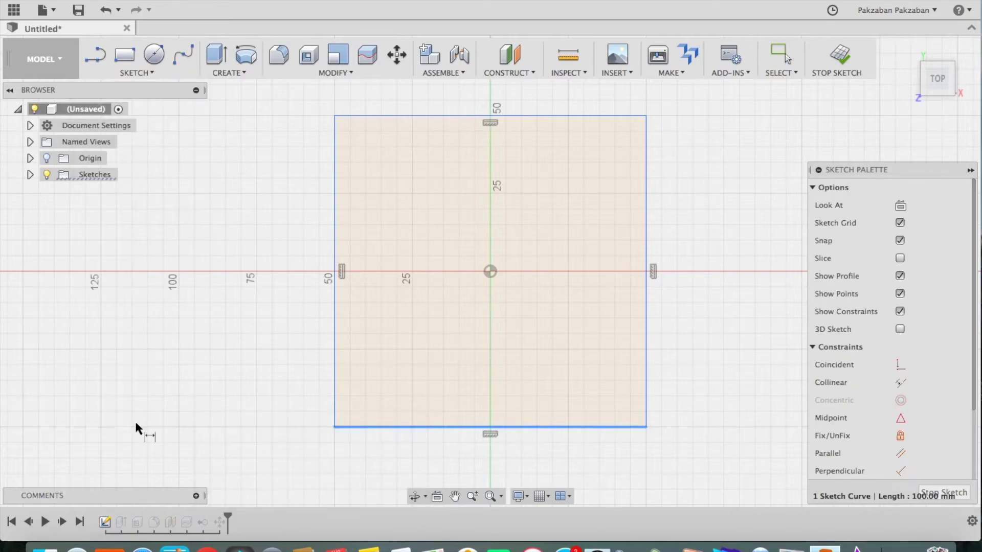
click(360, 426)
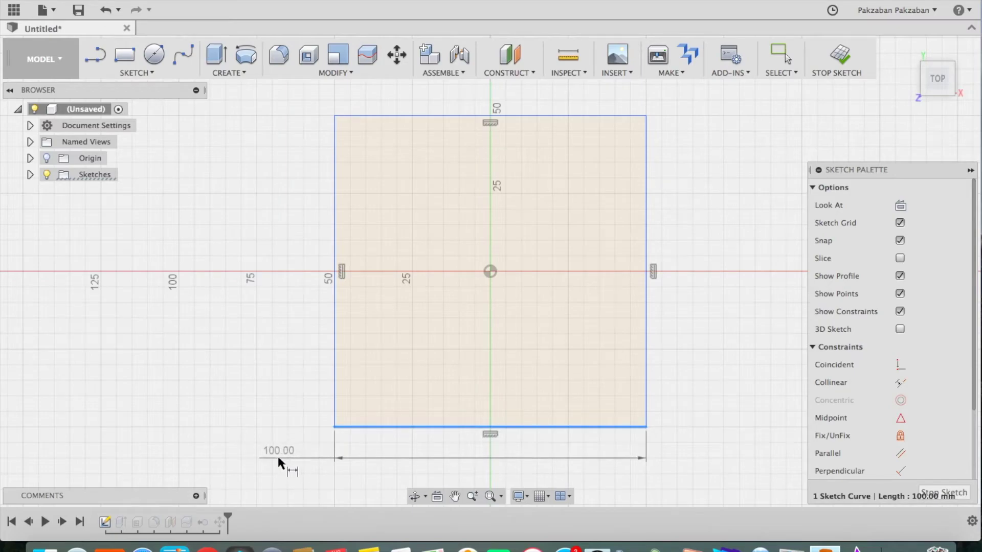
click(279, 459)
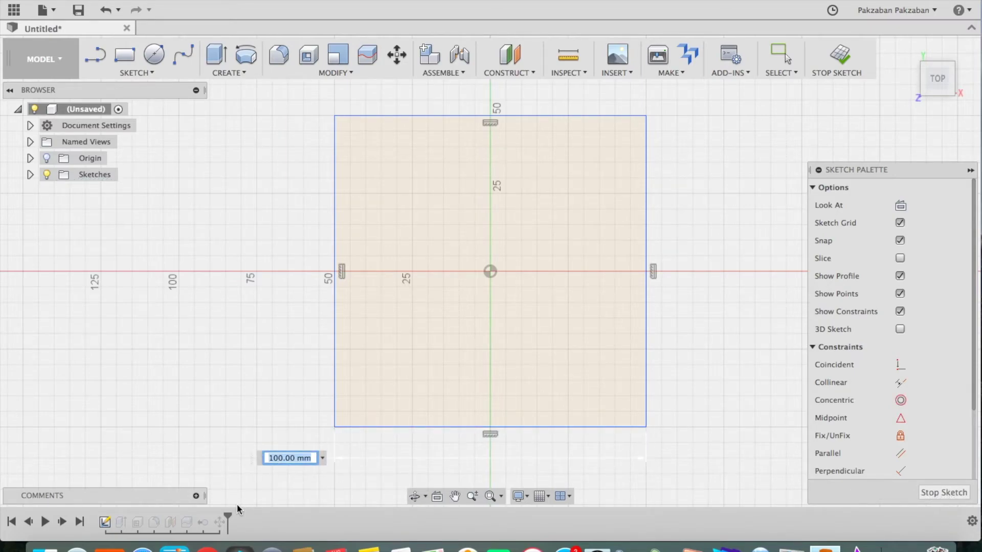
text(150)
key(Return)
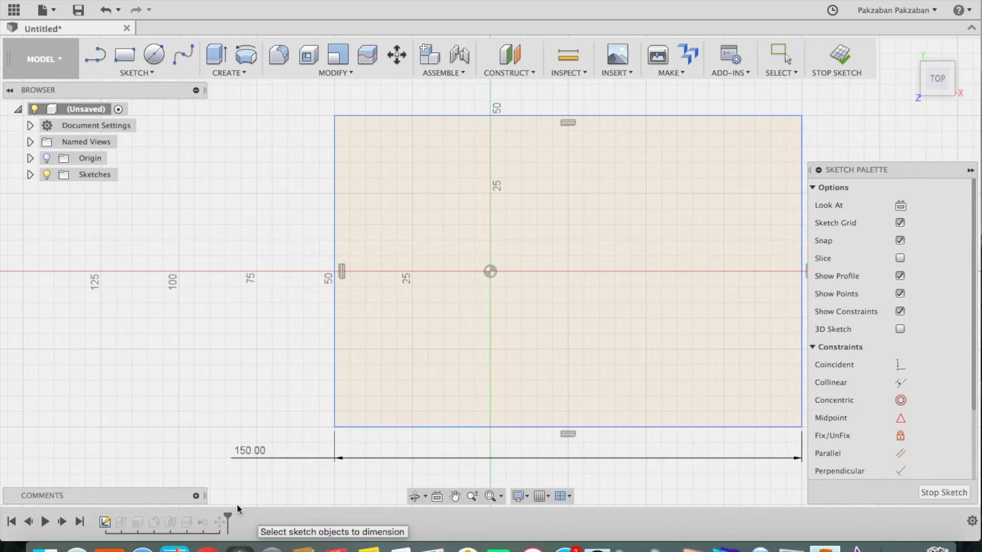
click(928, 492)
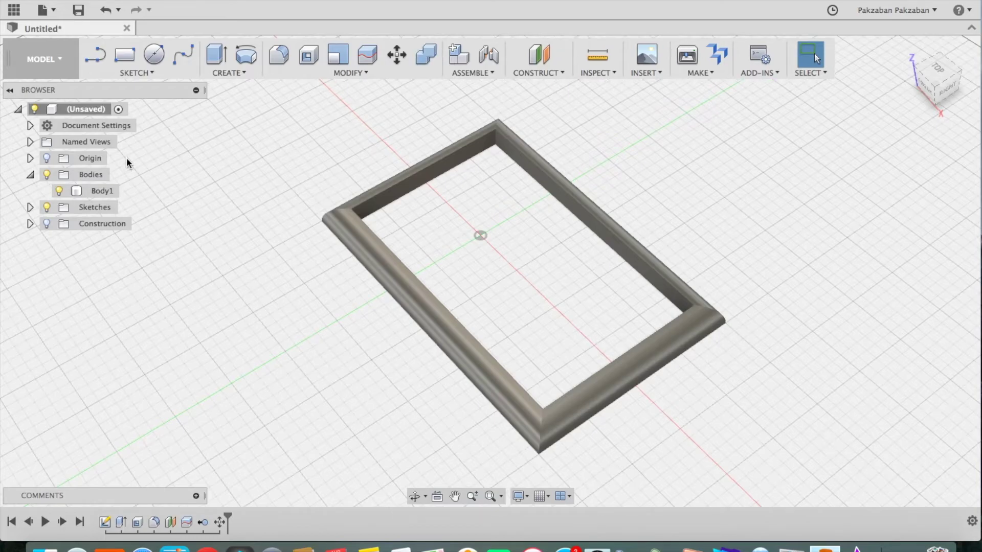
Create a new design and sketch a circle about 100 mm in diameter, centred on the origin of the horizontal plane.
click(56, 13)
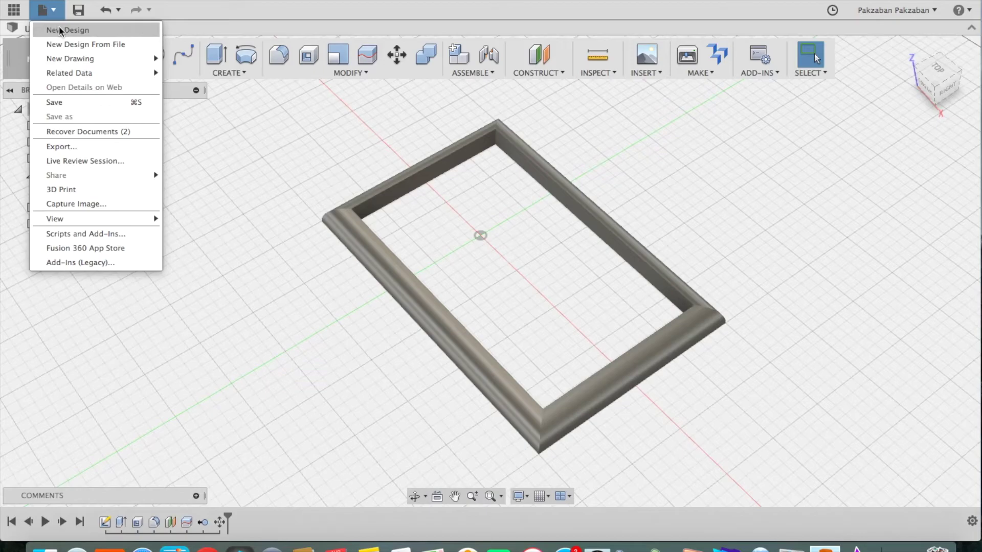
click(61, 30)
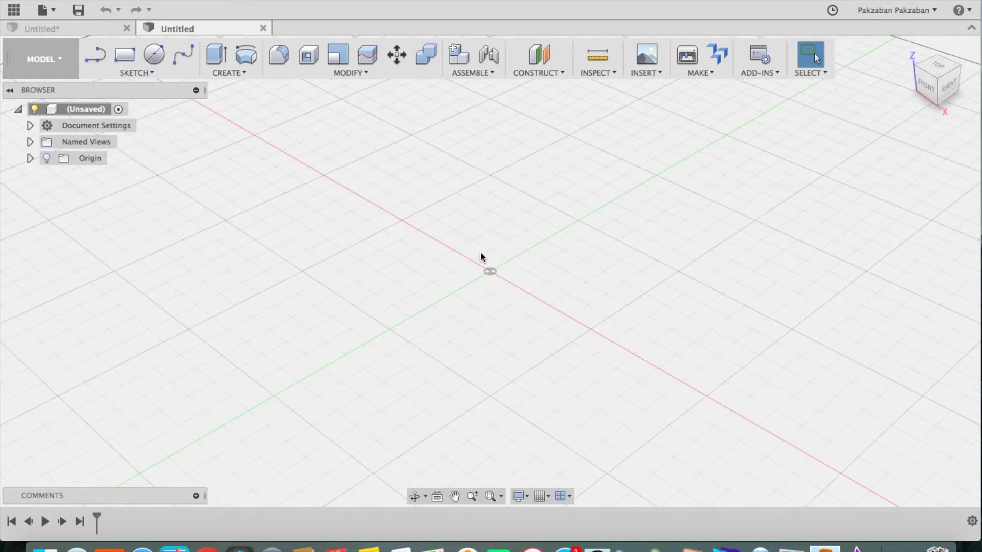
click(159, 57)
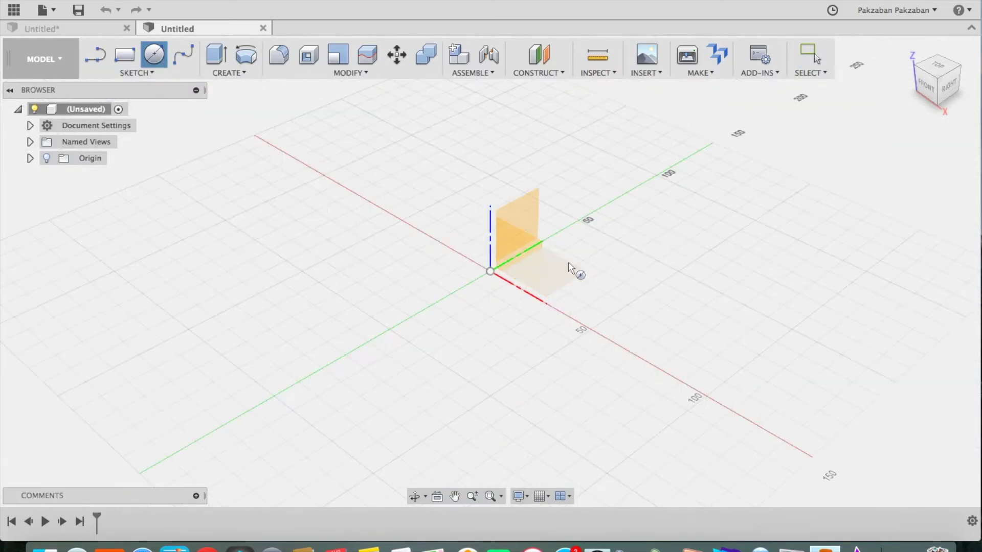
click(565, 276)
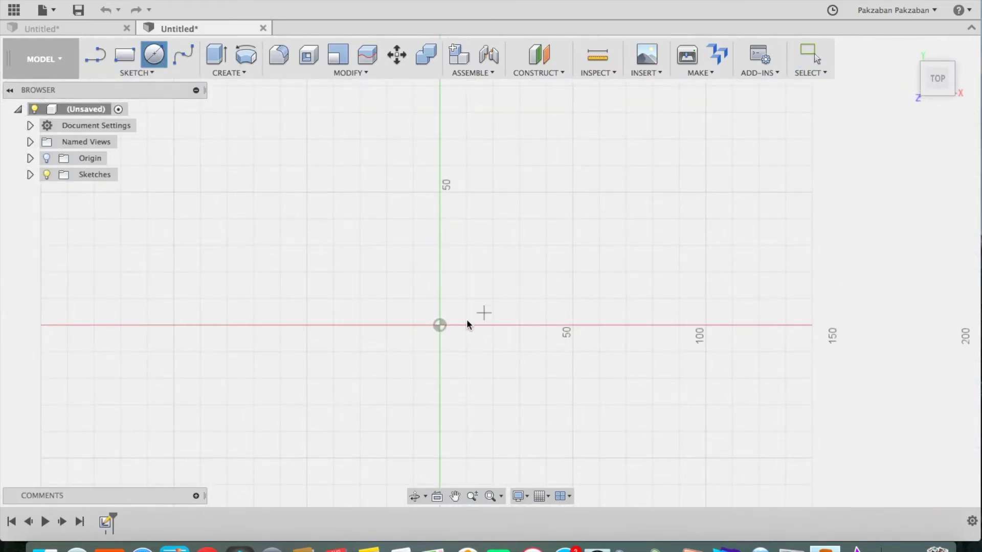
click(439, 325)
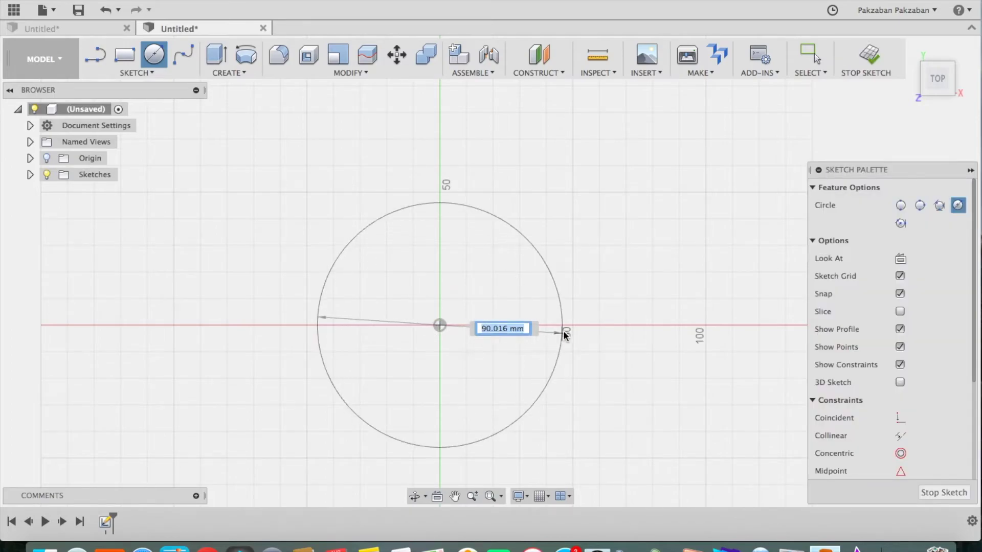
click(573, 326)
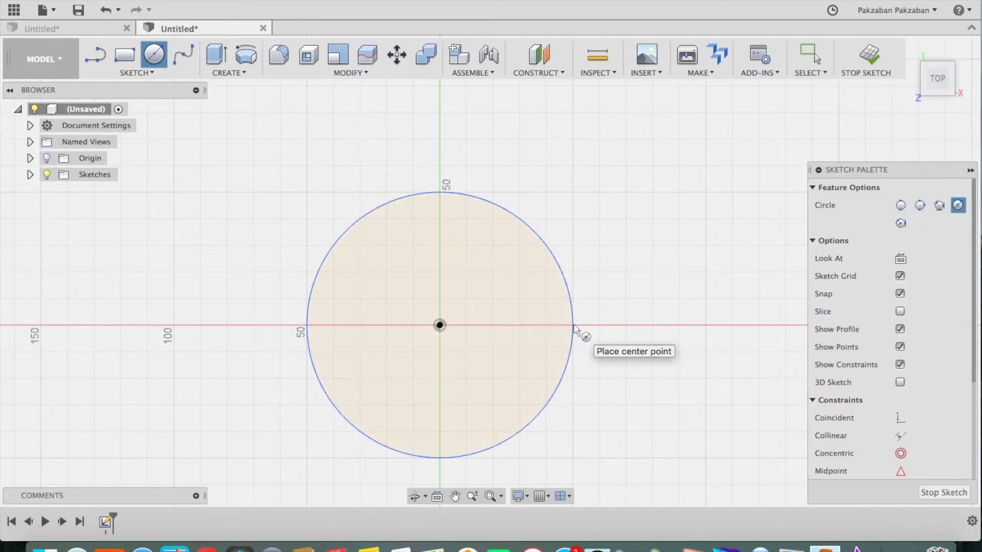
click(924, 494)
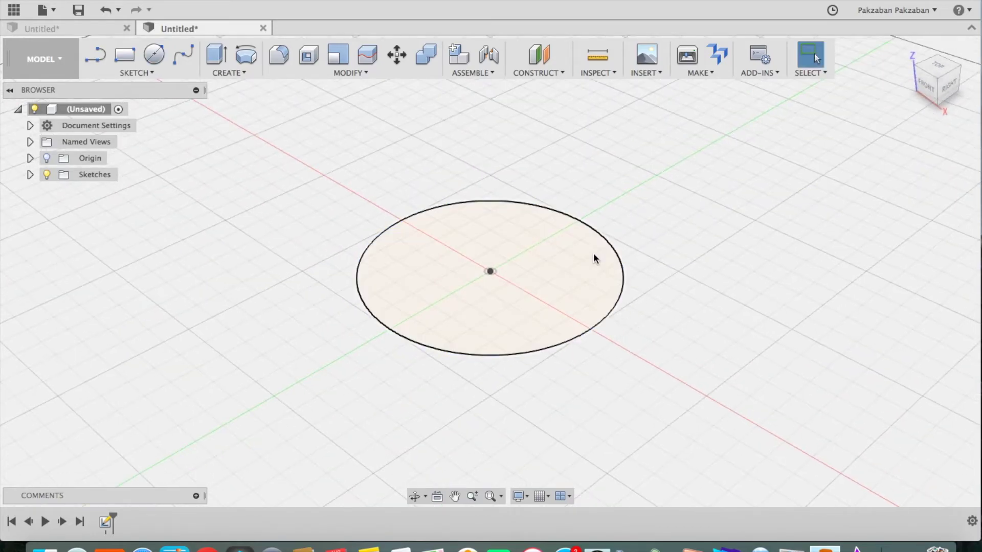
Extrude the circle profile 60 mm upward as a new body.
click(216, 54)
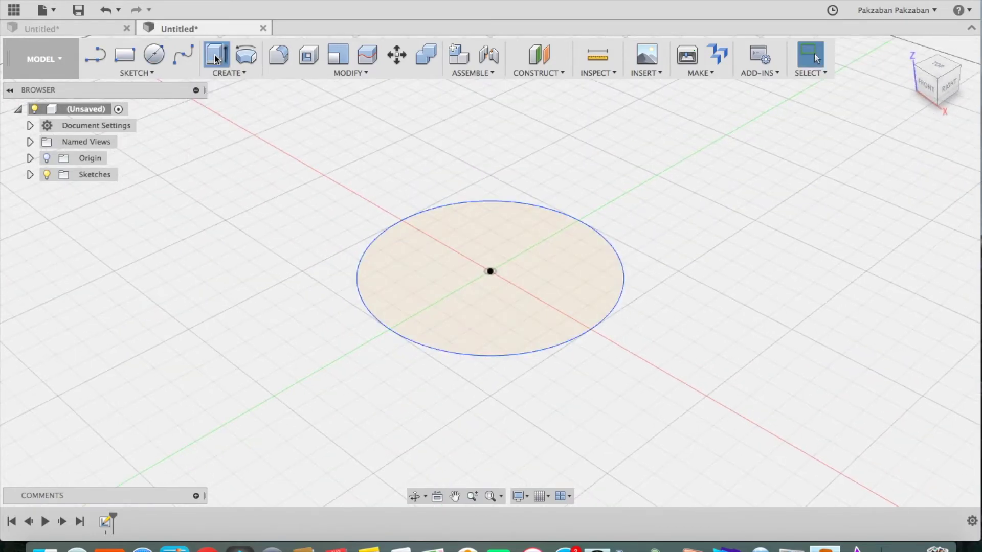
click(511, 292)
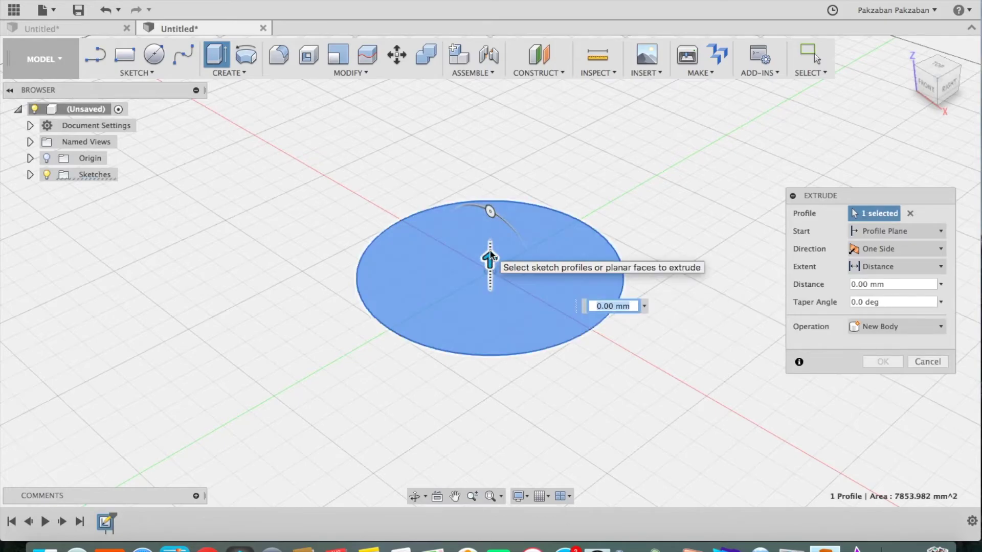
drag(490, 258, 493, 112)
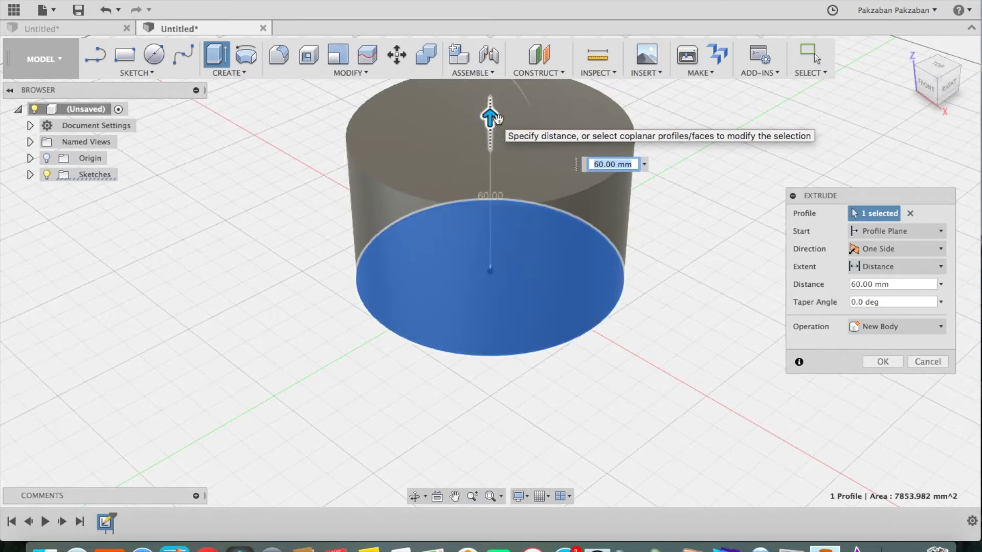
click(874, 361)
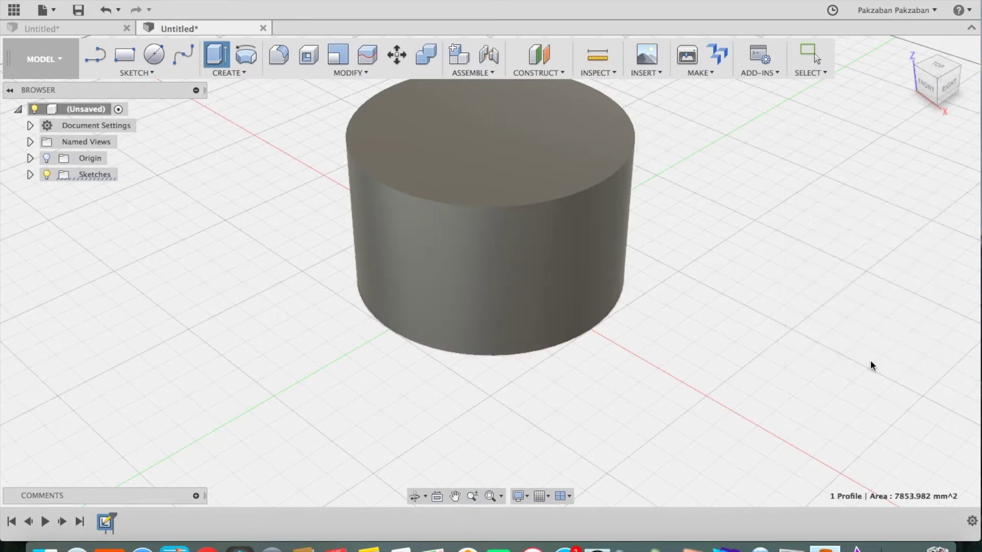
scroll(827, 242, up, 5)
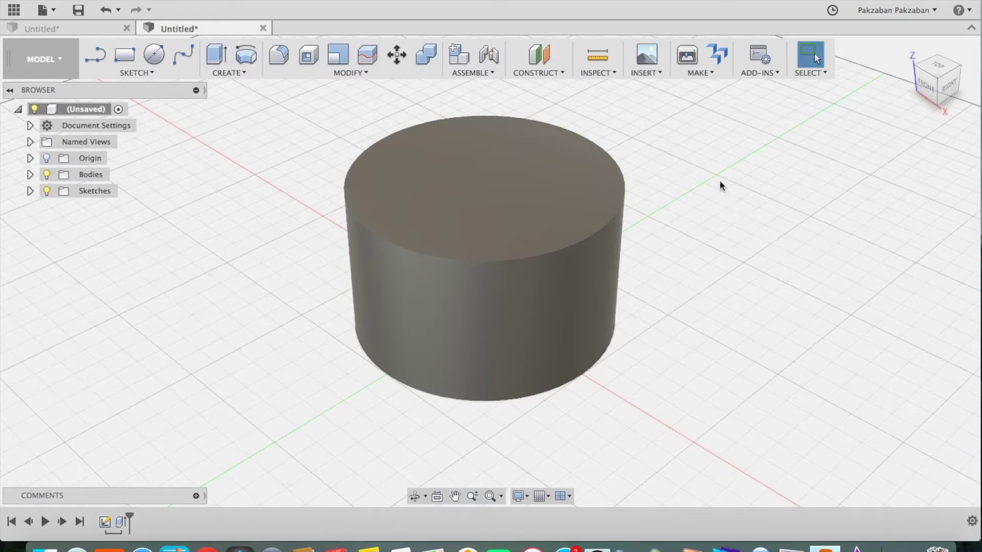
Extrude the cylinder's top face 10 mm with a -30° taper angle, joined to the body.
click(566, 204)
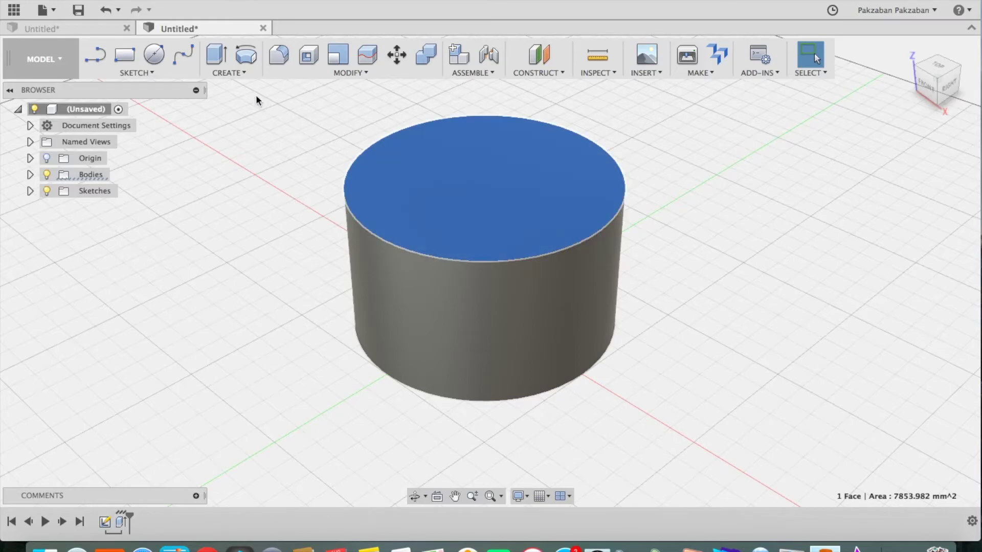
click(219, 59)
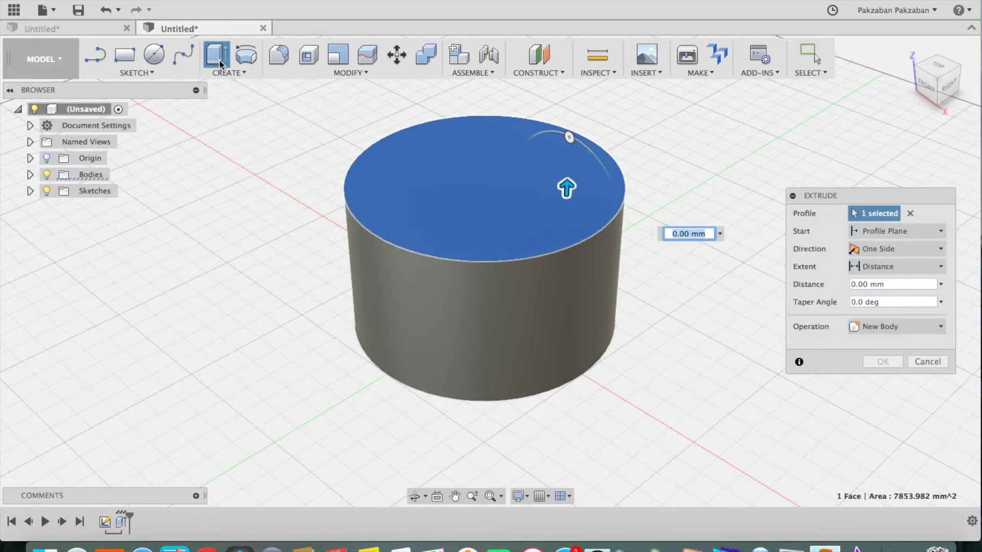
double_click(866, 302)
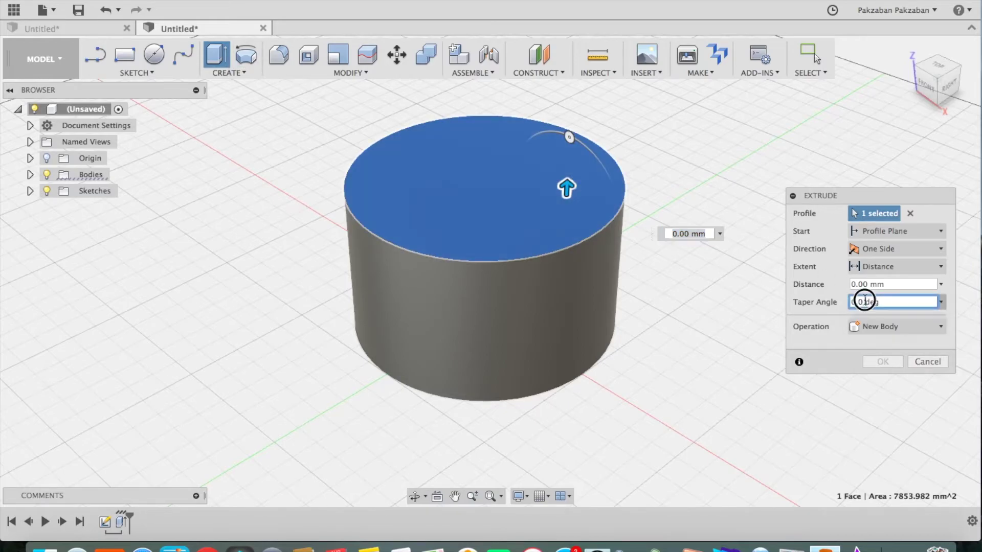
text(30)
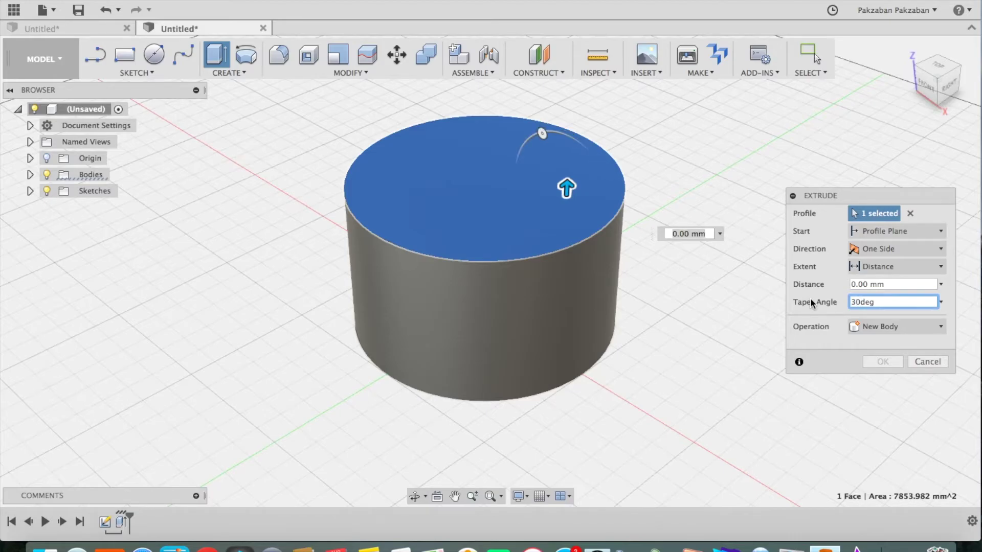
click(695, 234)
double_click(691, 235)
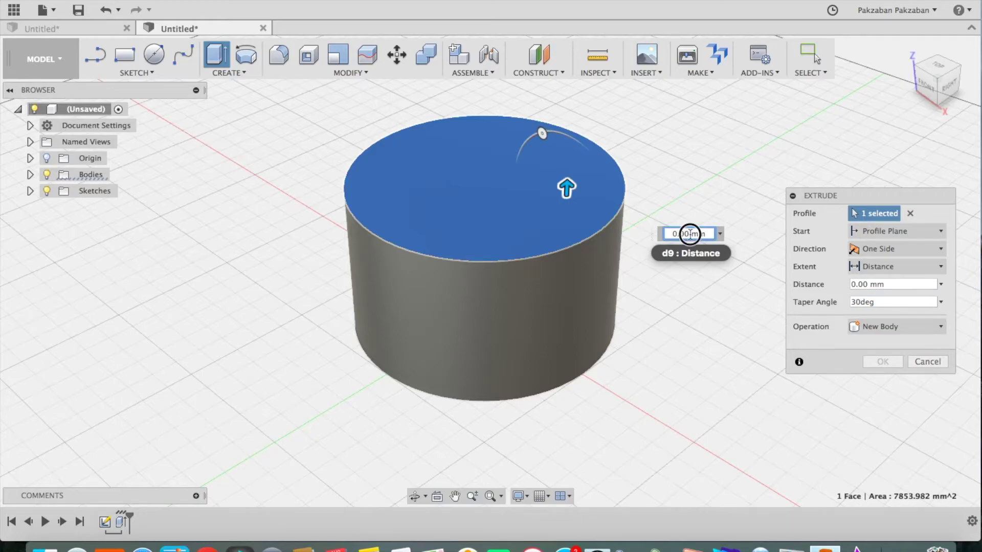
text(10)
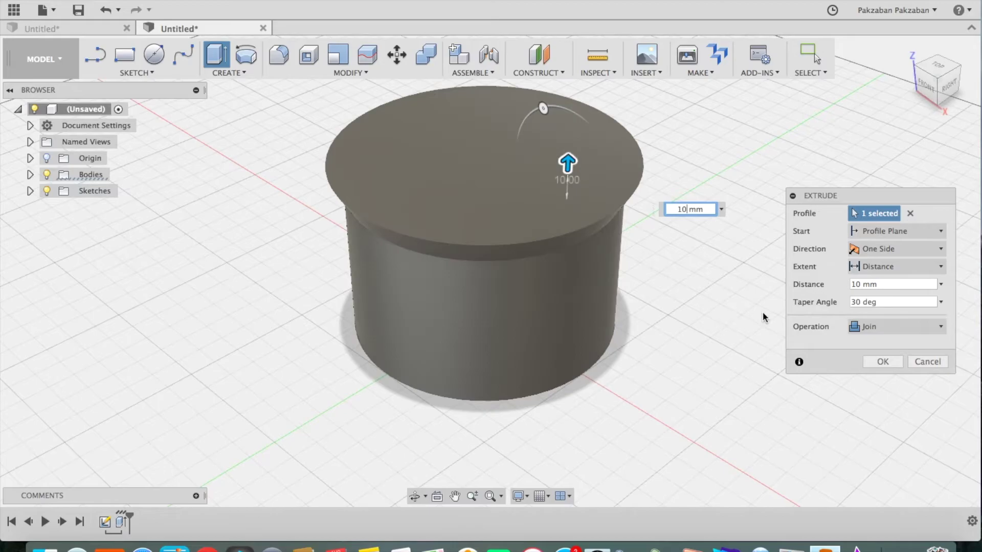
click(850, 301)
text(-)
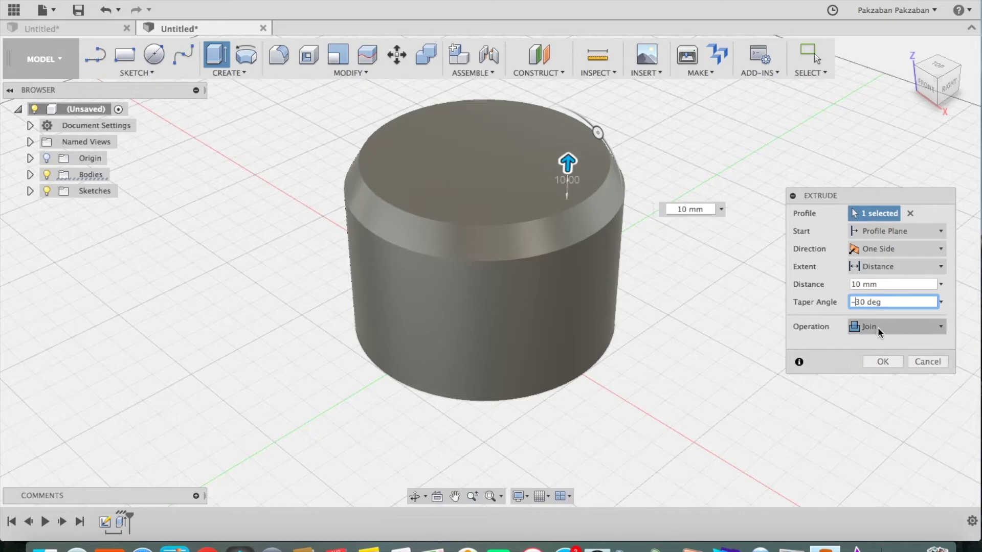
click(882, 362)
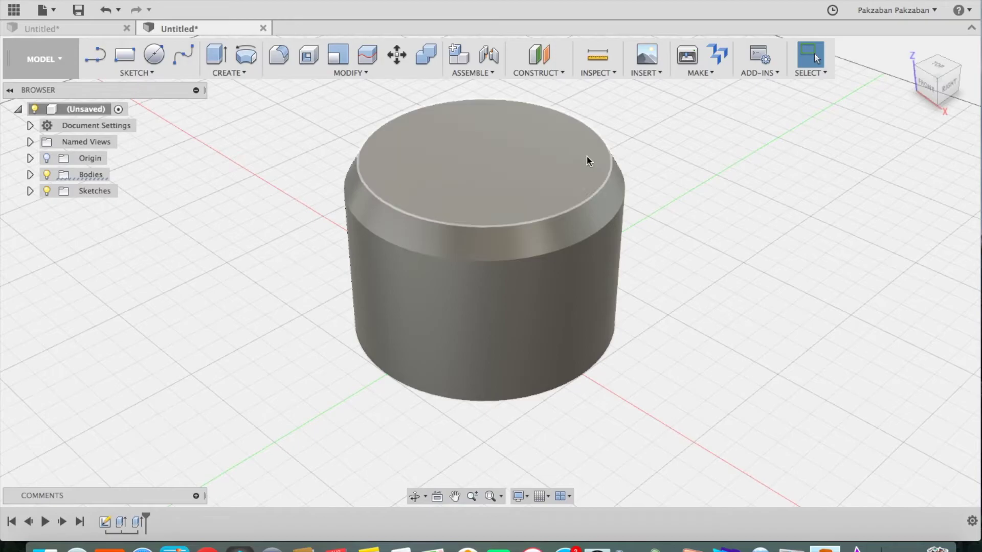
Extrude the top face of the tapered section 10 mm upward without taper, joined to the body.
click(547, 170)
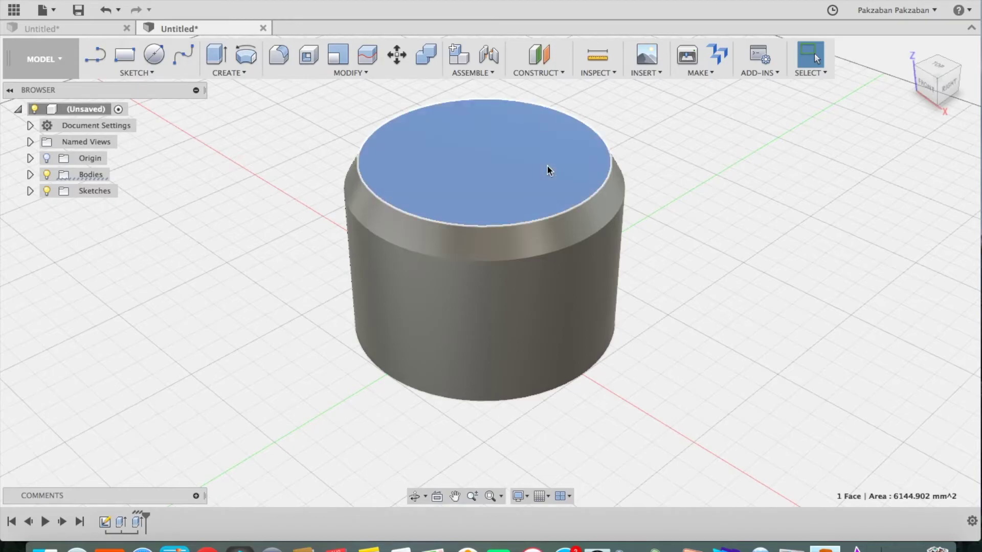
click(217, 57)
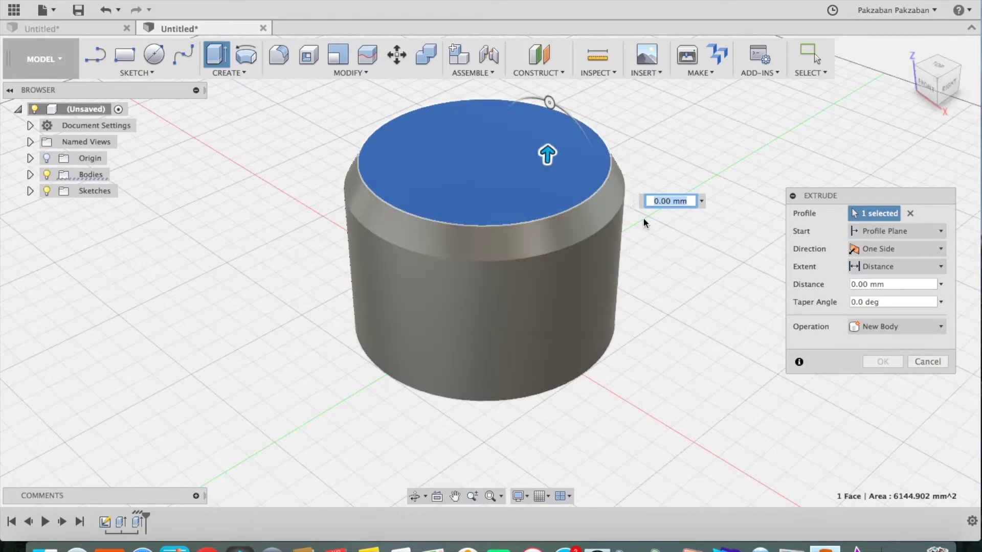
text(10)
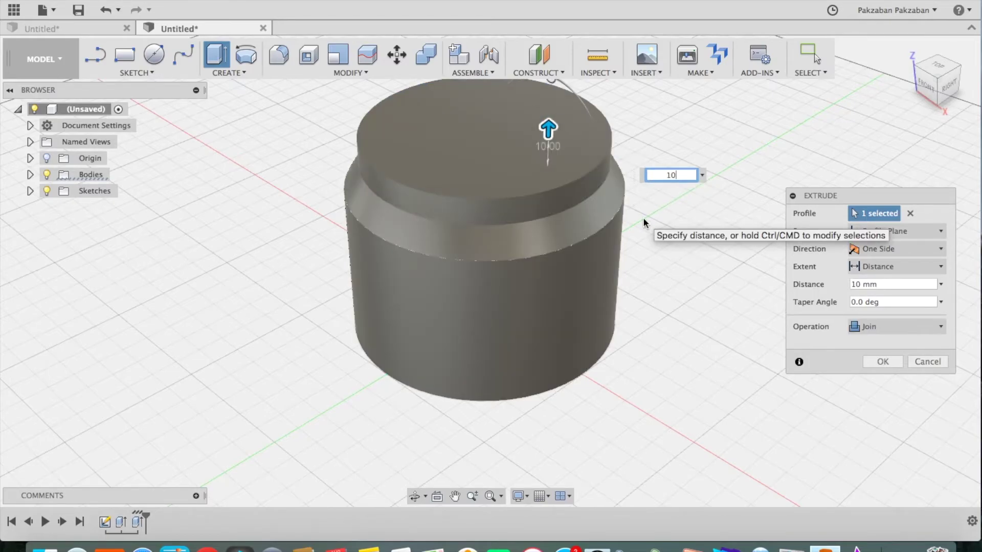
key(Return)
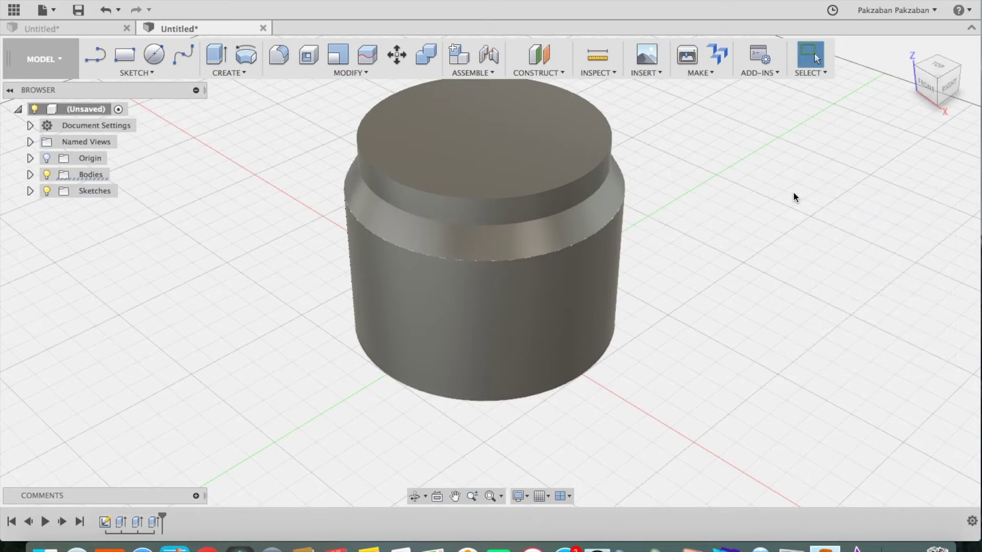
Fillet the bottom outer edge of the cylinder with a 10 mm constant radius.
scroll(772, 160, up, 5)
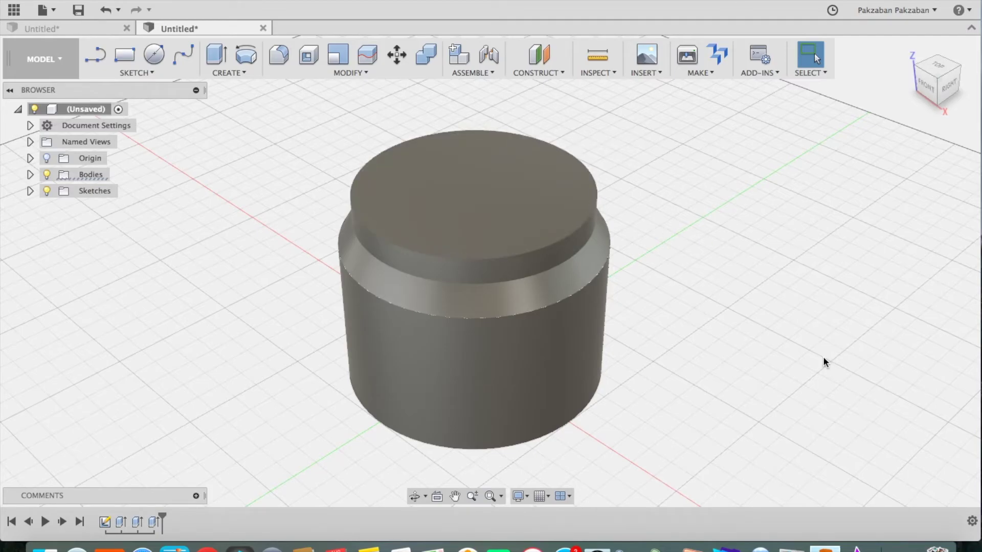
scroll(819, 361, down, 5)
scroll(819, 361, up, 2)
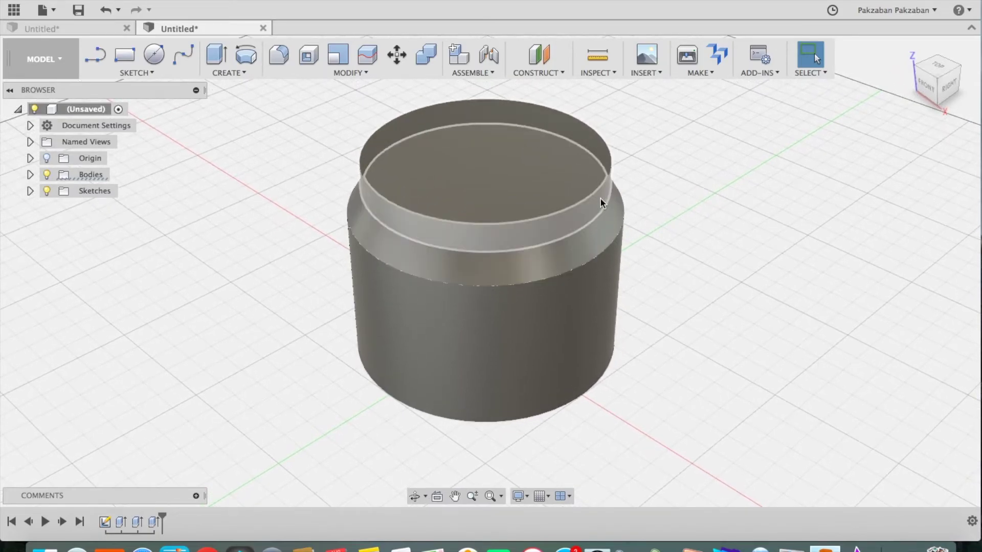
click(283, 59)
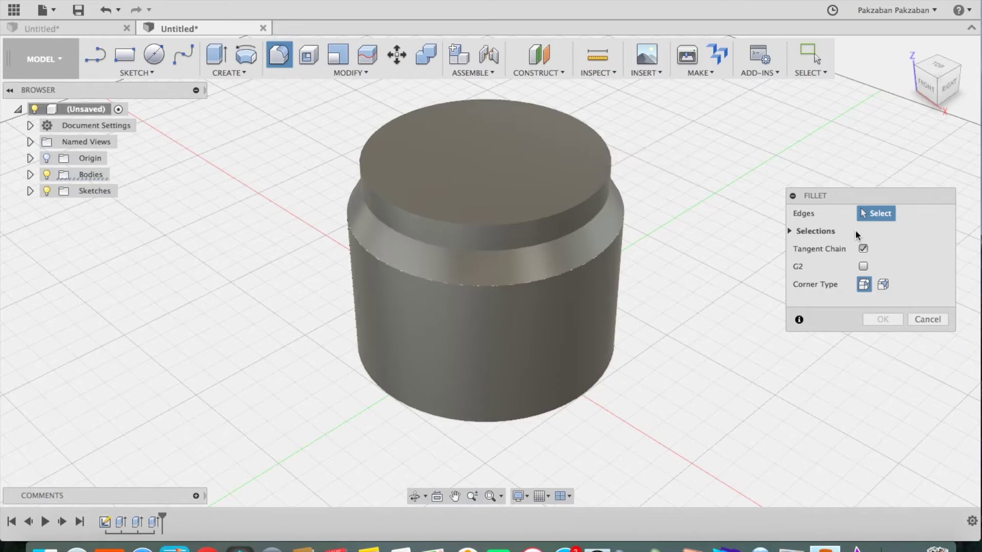
click(579, 394)
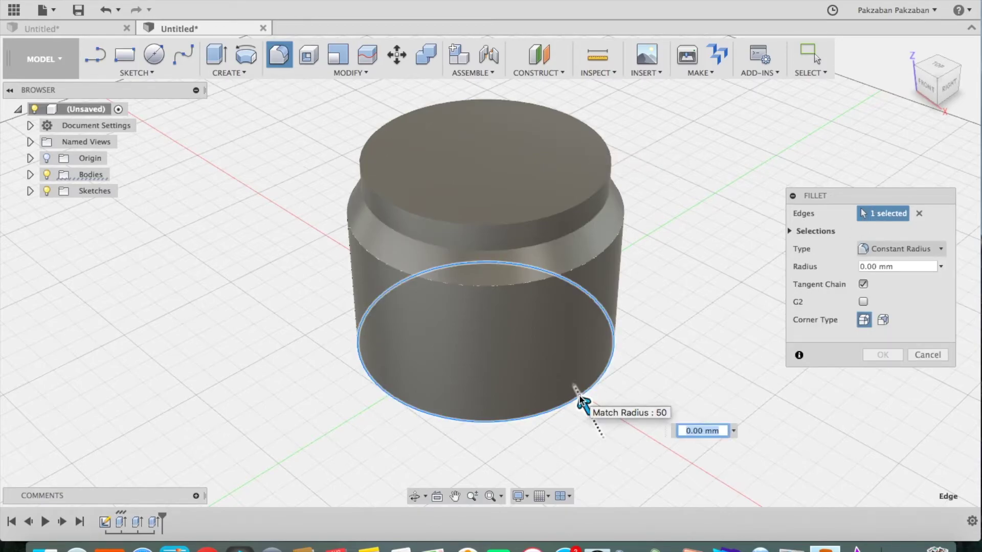
text(1)
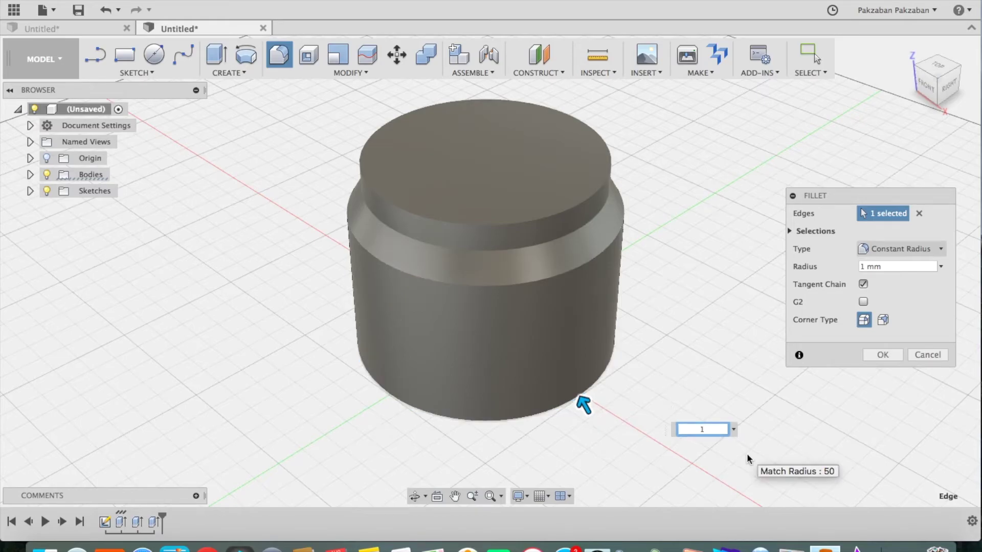
text(0)
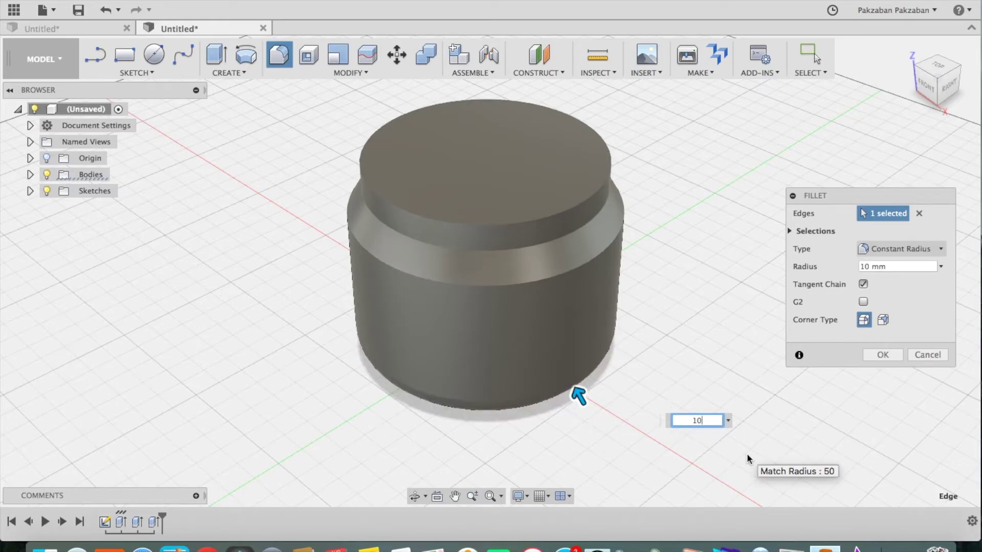
click(871, 354)
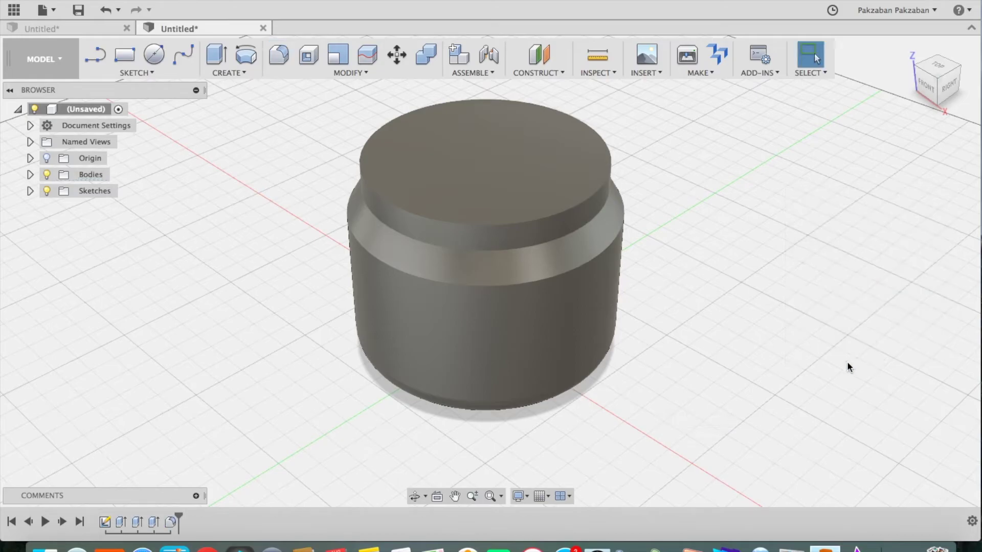
Fillet the shoulder edge where the cylinder wall meets the tapered section with a 10 mm radius.
mouse_move(934, 72)
mouse_down()
mouse_move(935, 55)
mouse_move(935, 70)
mouse_up()
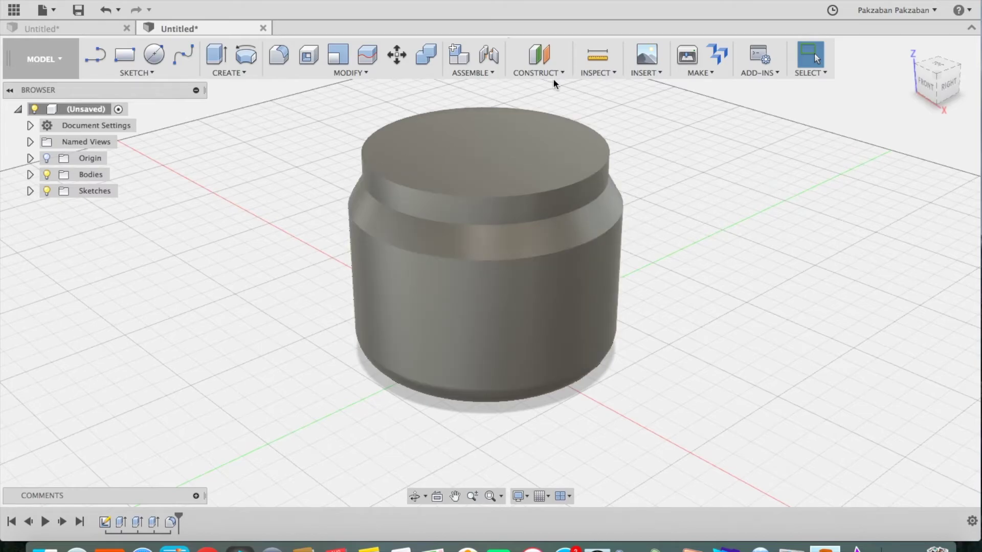
click(279, 54)
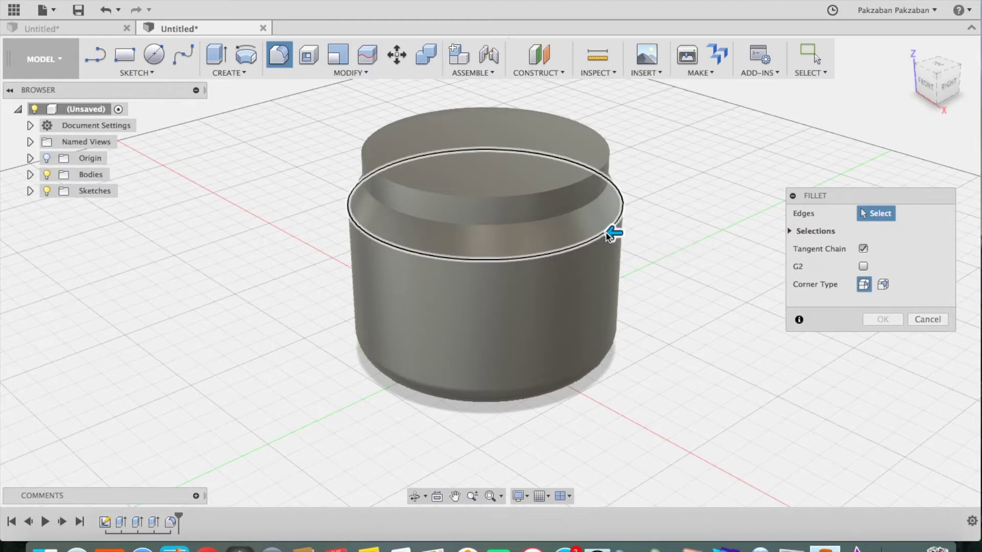
click(608, 234)
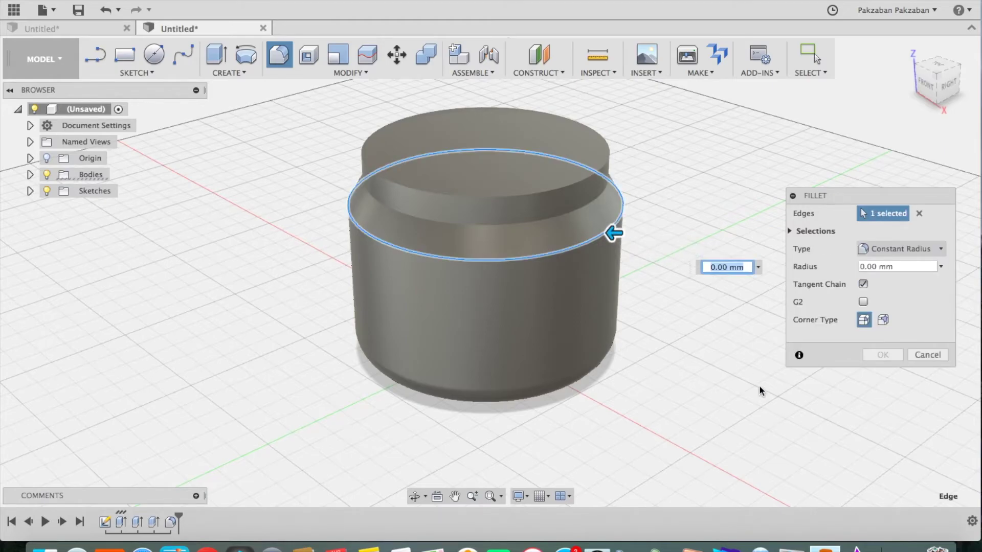
text(10)
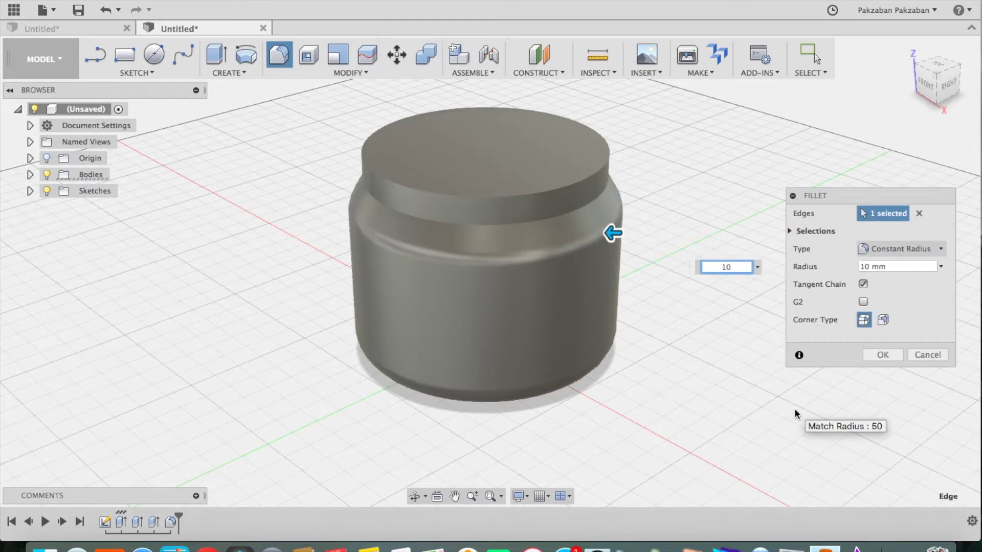
click(880, 357)
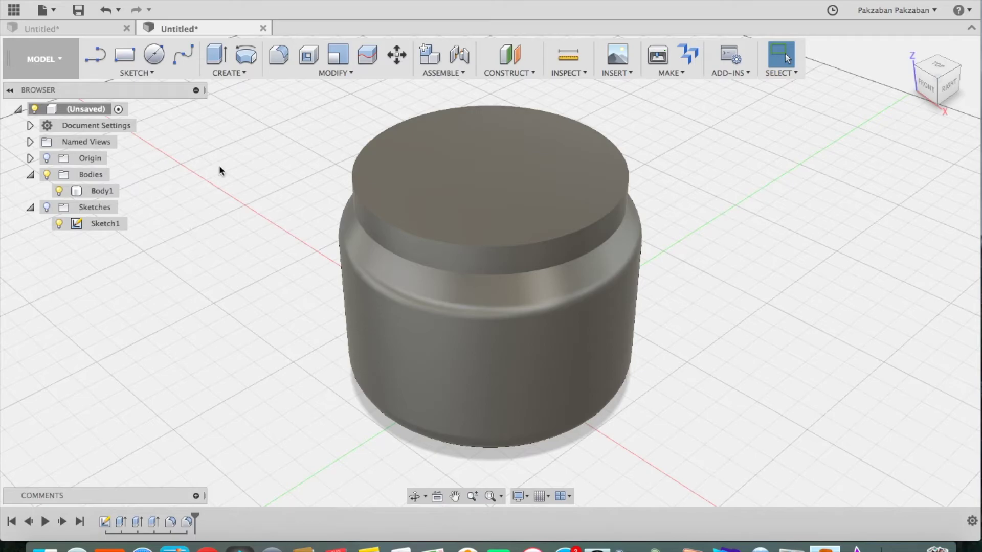
Add a modeled ISO Metric M90x6 right-hand thread to the neck's cylindrical face, with full length off and a 10 mm length.
click(237, 74)
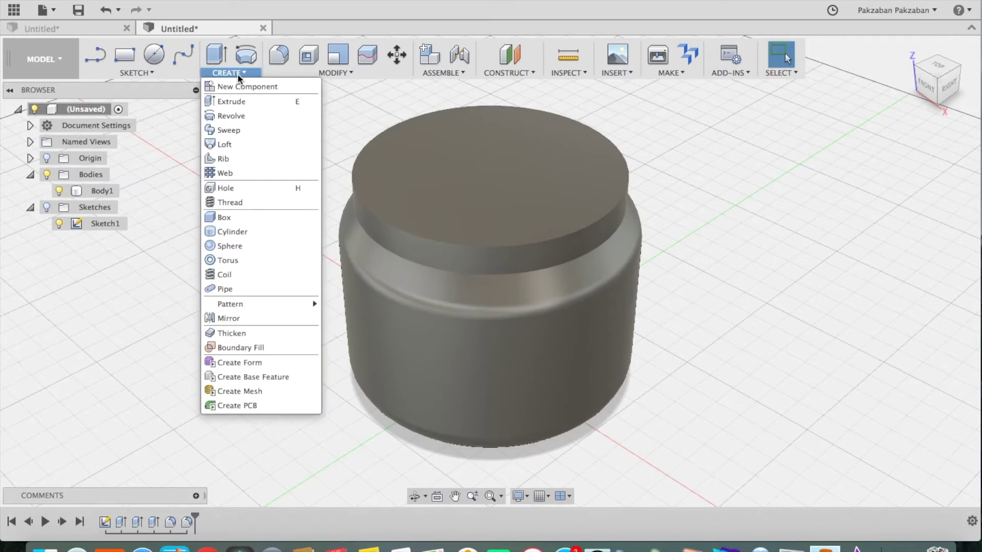
click(226, 202)
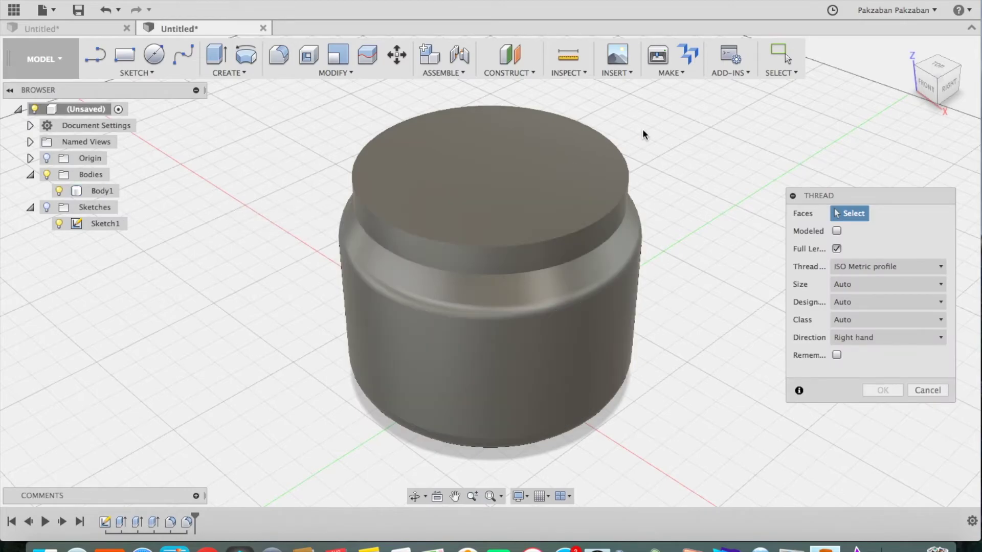
click(622, 210)
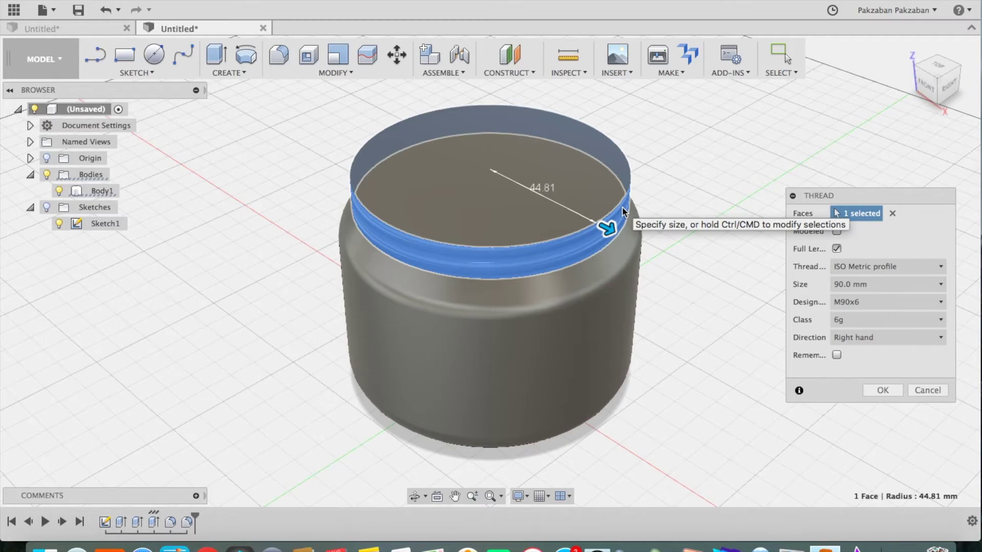
click(836, 249)
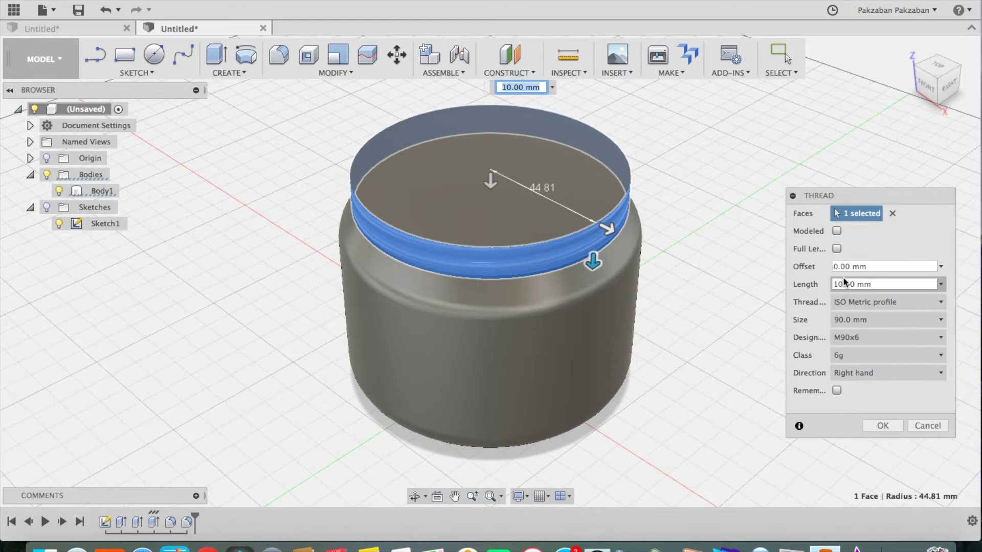
click(837, 232)
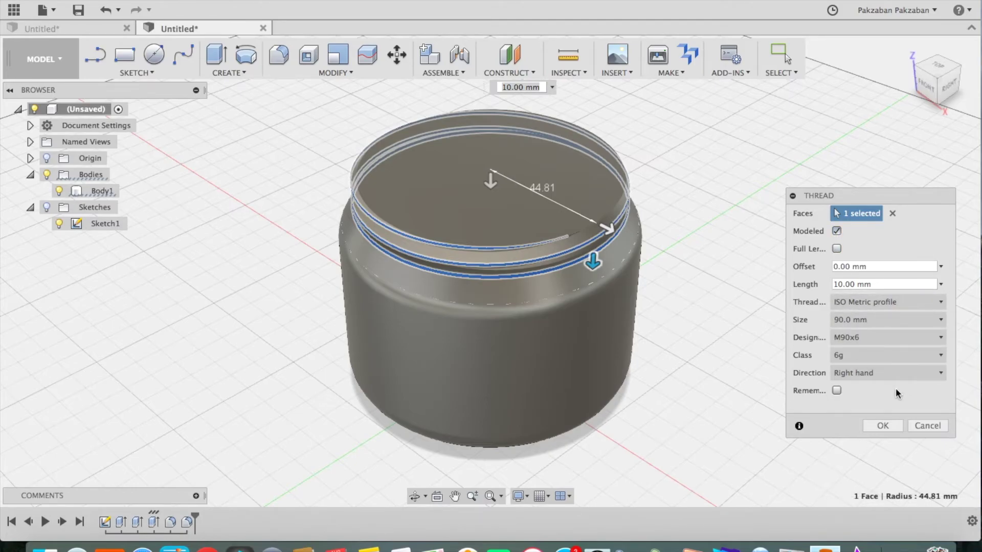
click(885, 424)
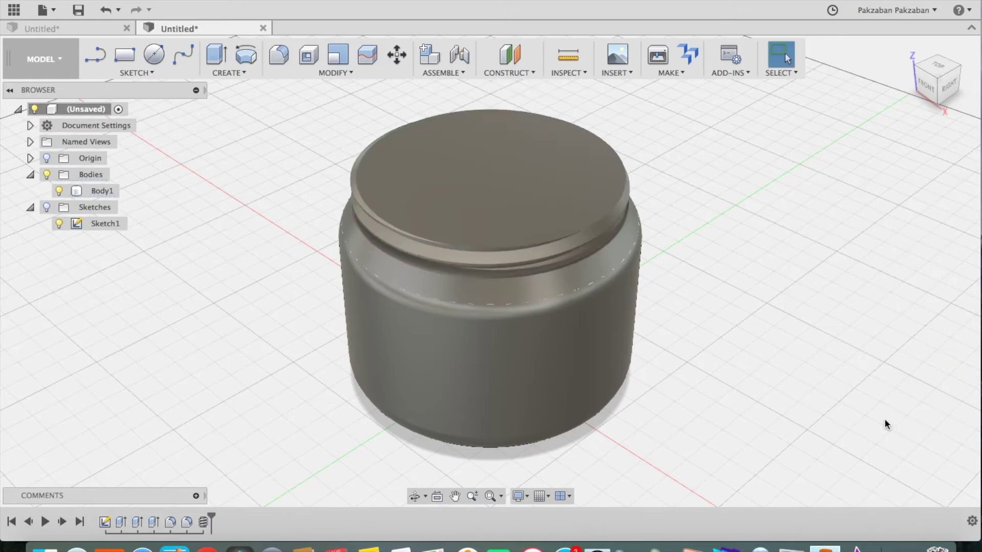
Show the sketches and extrude the base circle profile 25 mm upward as a new body.
click(937, 78)
mouse_move(937, 79)
mouse_down()
mouse_move(938, 57)
mouse_move(919, 53)
mouse_move(925, 44)
mouse_move(923, 82)
mouse_up()
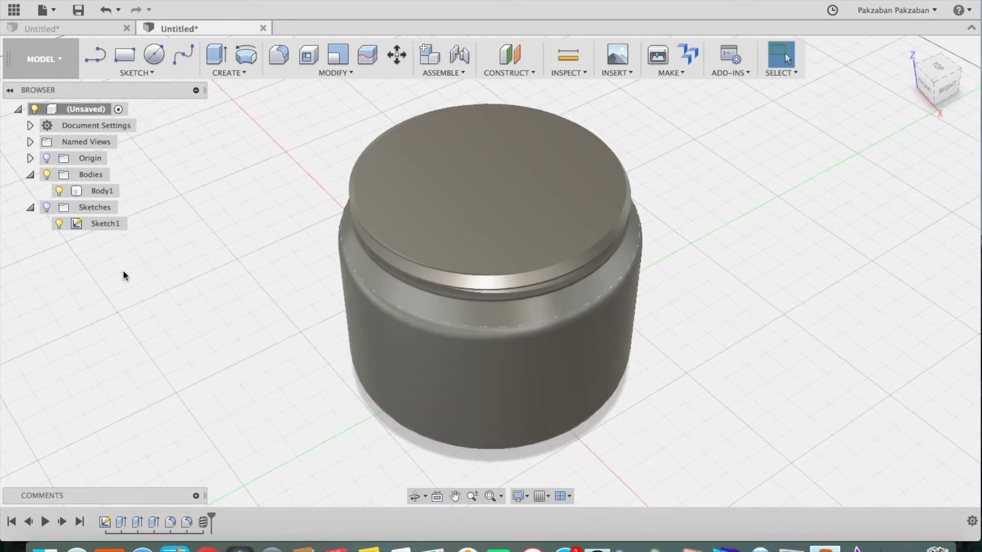
click(46, 208)
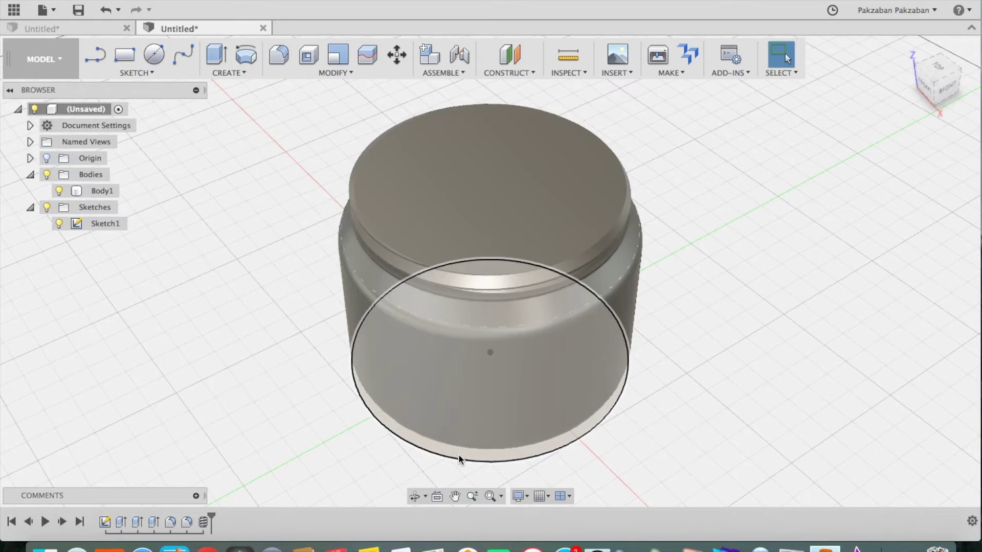
click(216, 54)
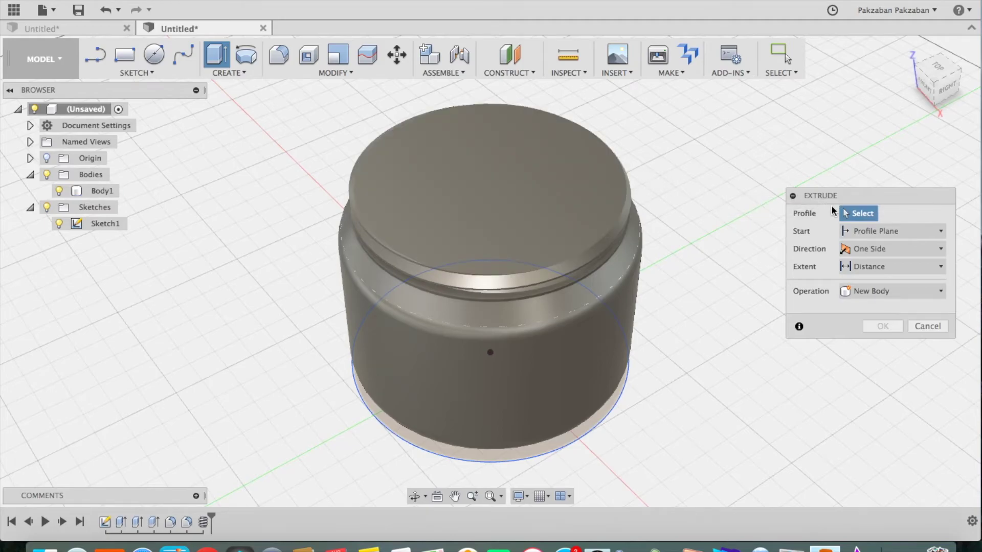
click(610, 410)
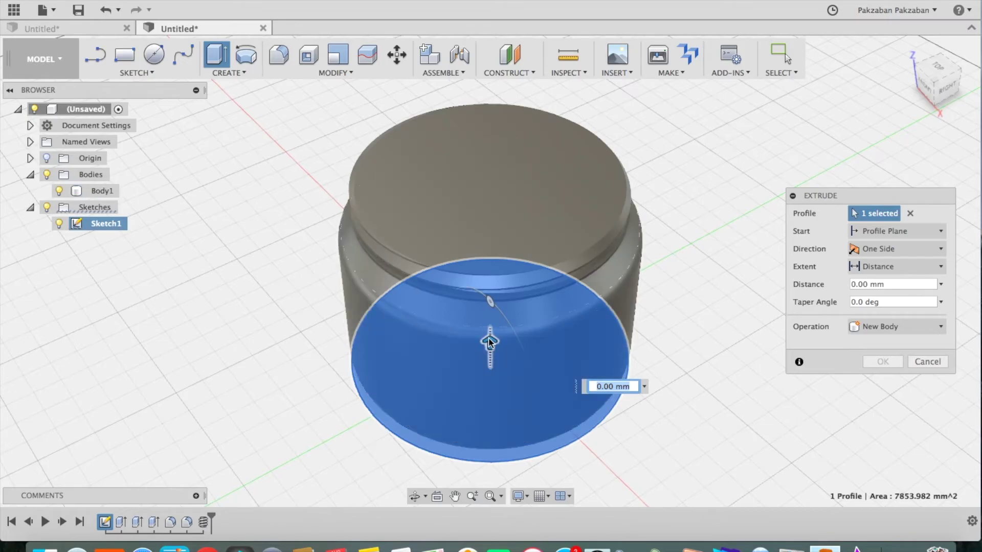
drag(490, 327, 493, 305)
text(25)
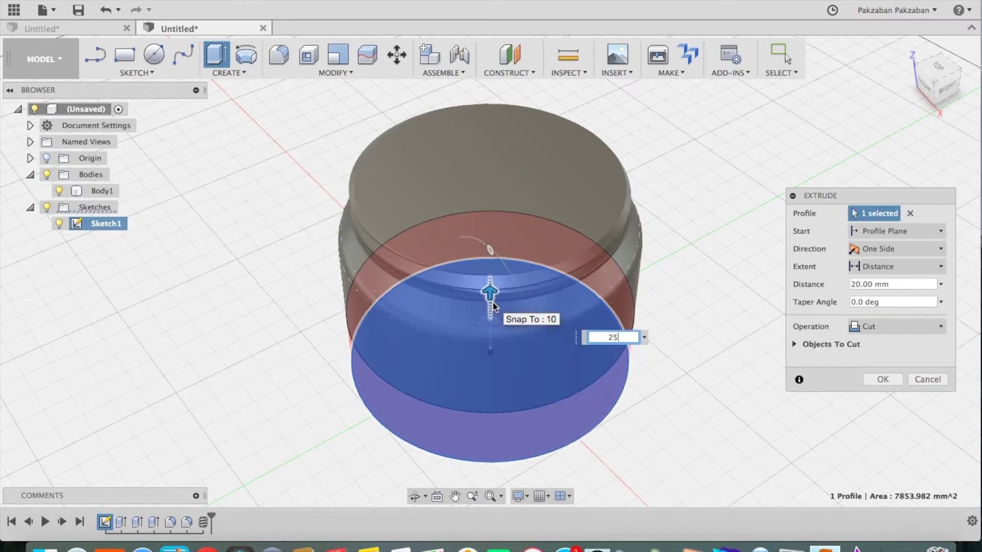
click(896, 328)
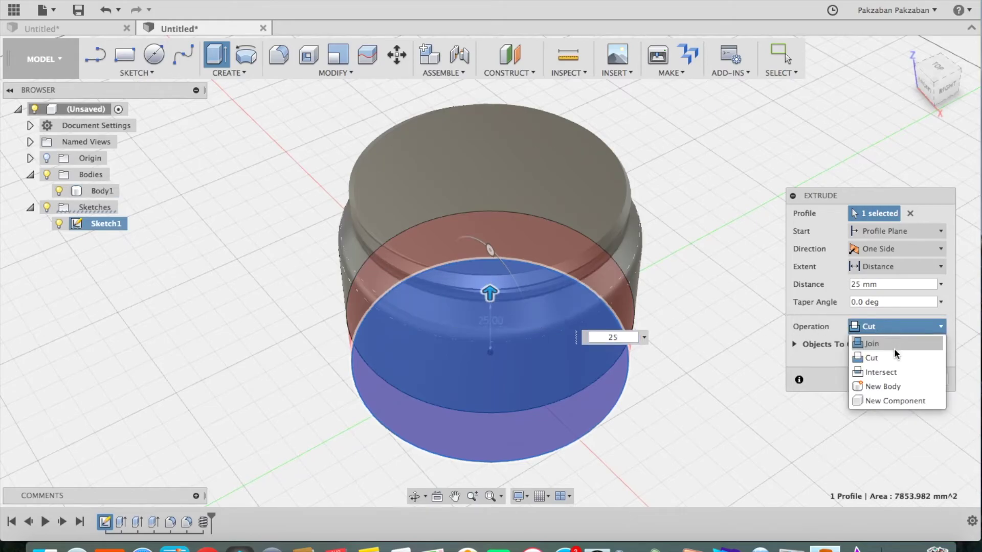
click(888, 384)
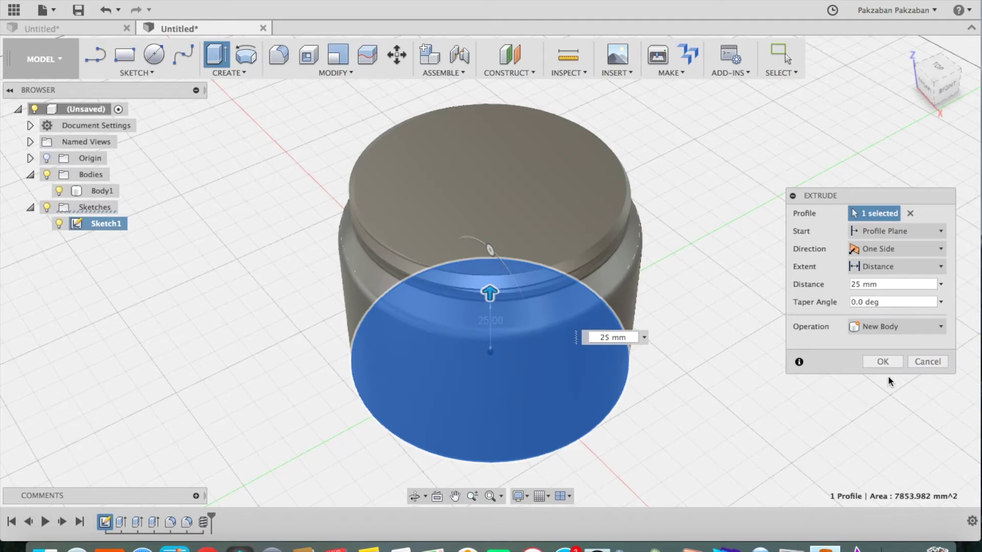
click(882, 361)
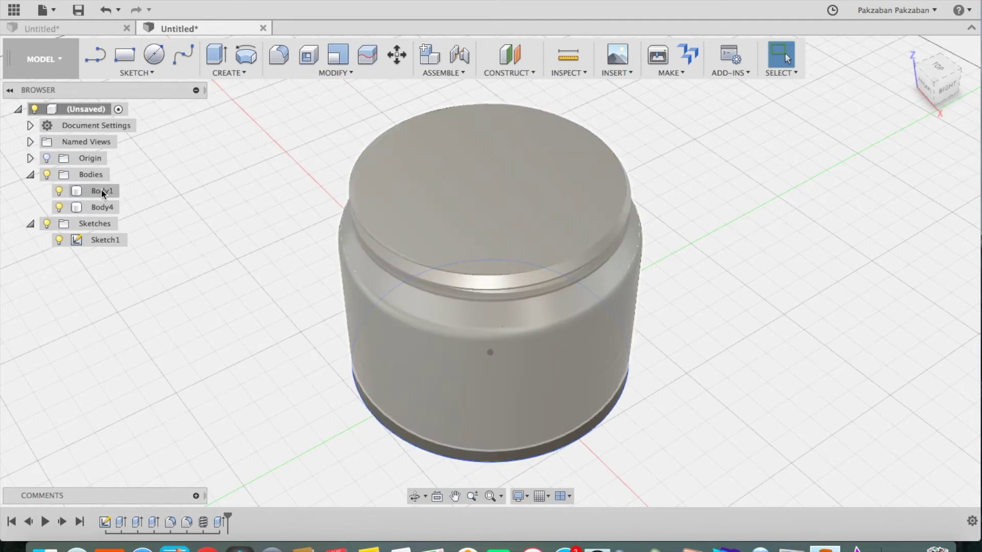
Rename the threaded body as jar and the newly extruded body as lid.
click(102, 192)
click(101, 192)
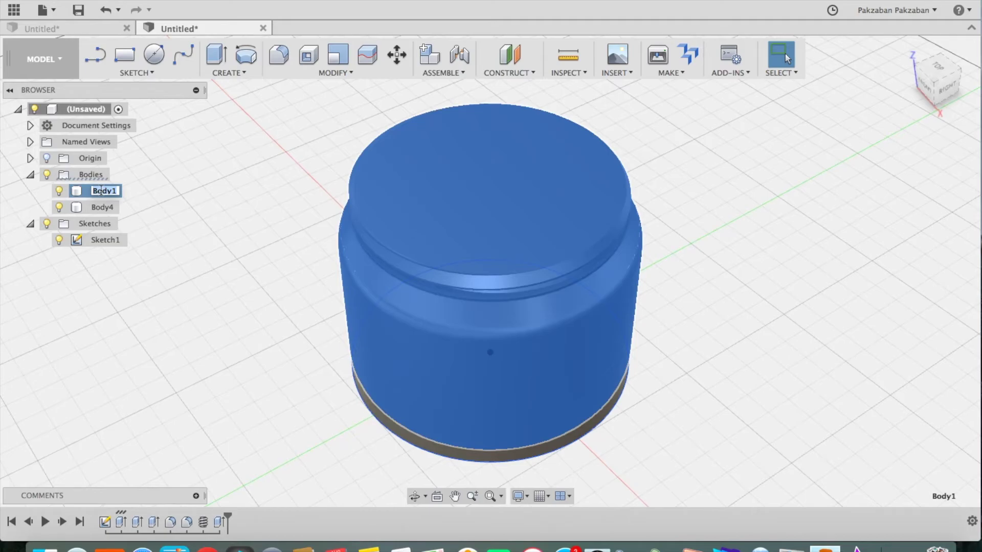
text(jar)
click(157, 215)
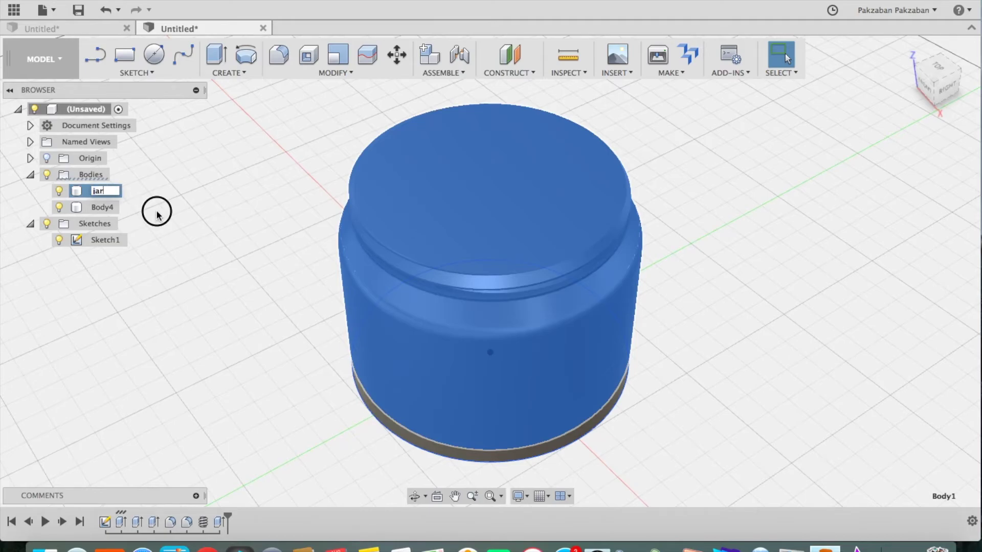
click(106, 207)
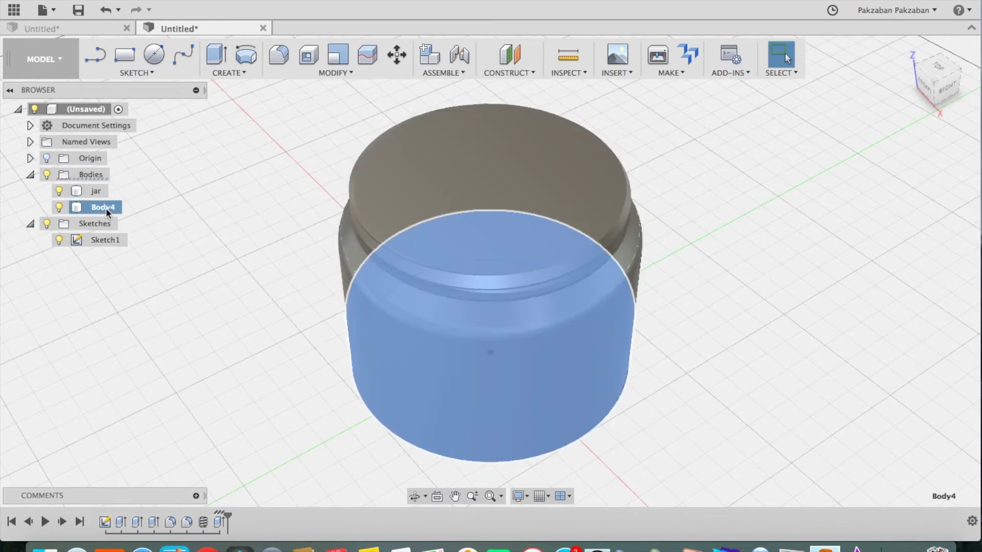
click(106, 208)
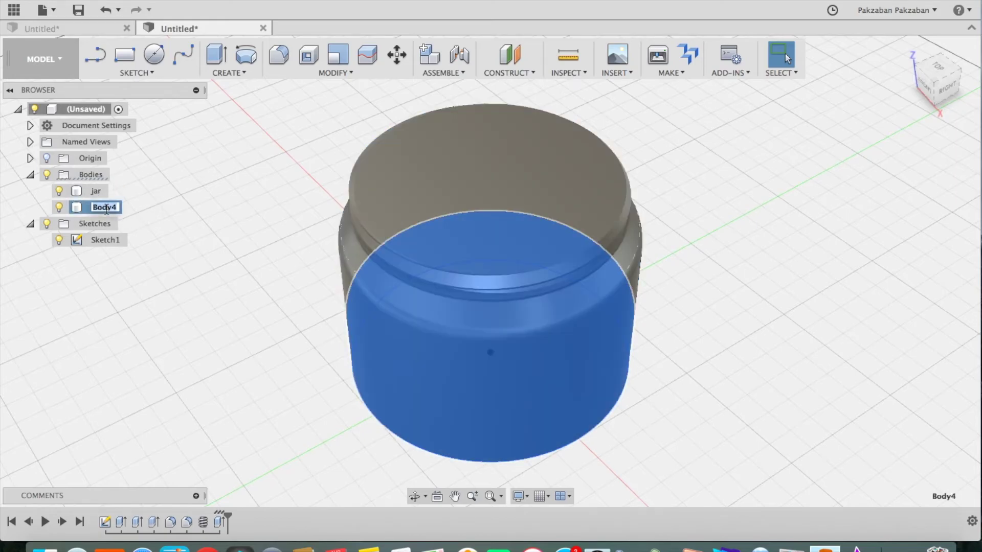
text(lid)
click(166, 254)
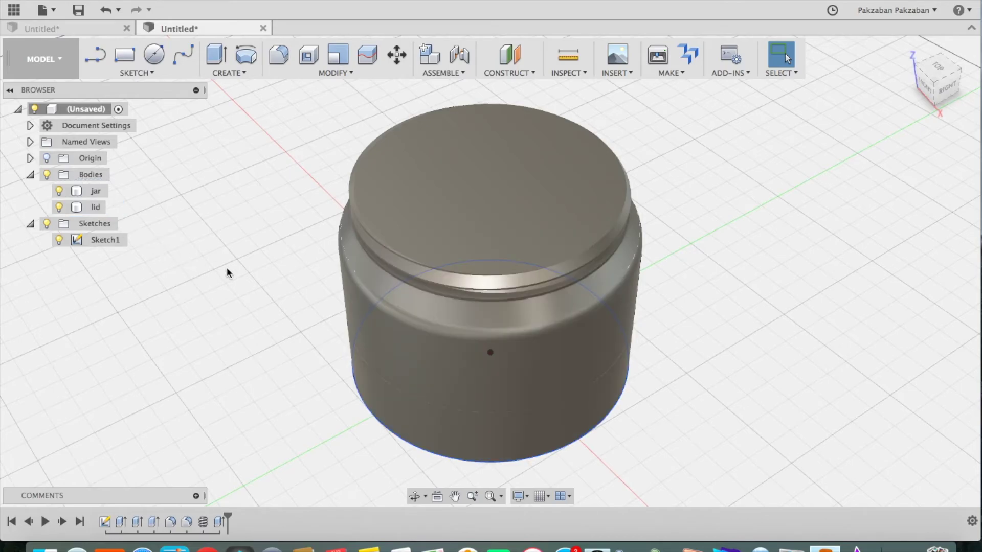
Move the lid body 60 mm up along Z so it covers the jar's threaded neck.
click(482, 407)
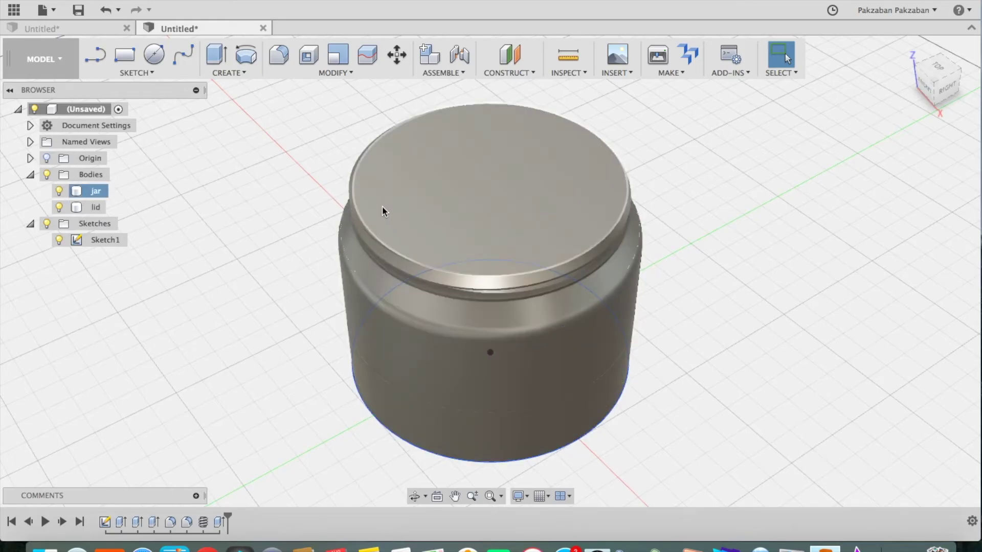
click(398, 56)
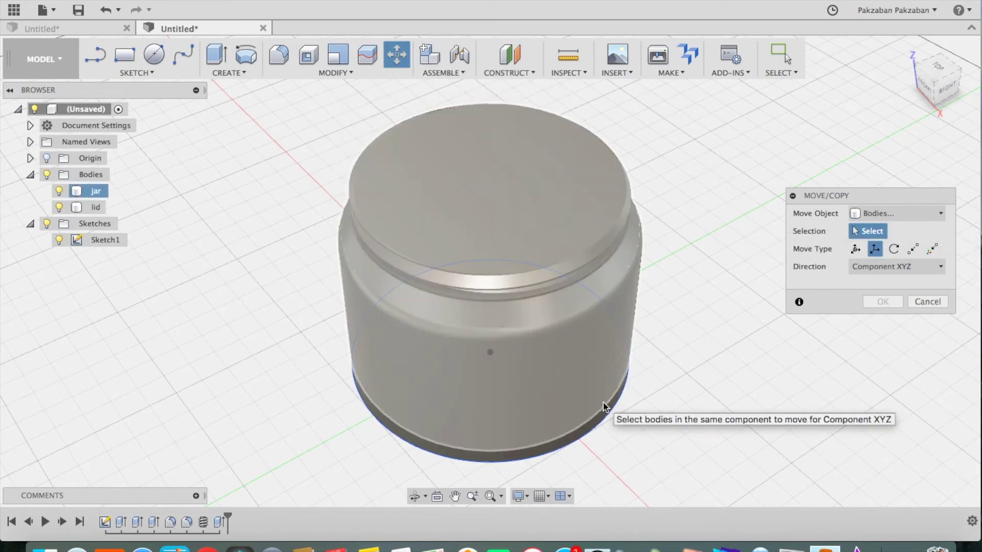
click(593, 425)
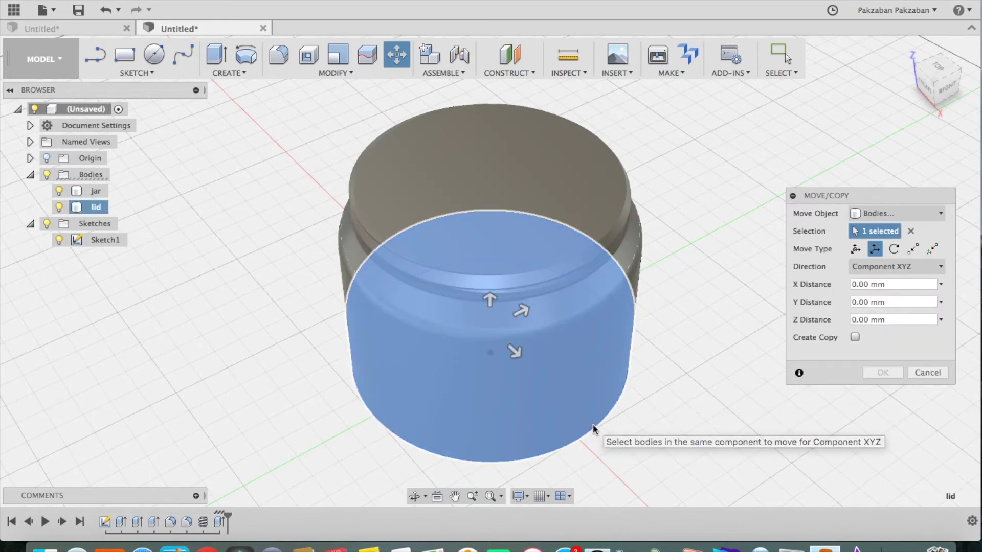
click(929, 90)
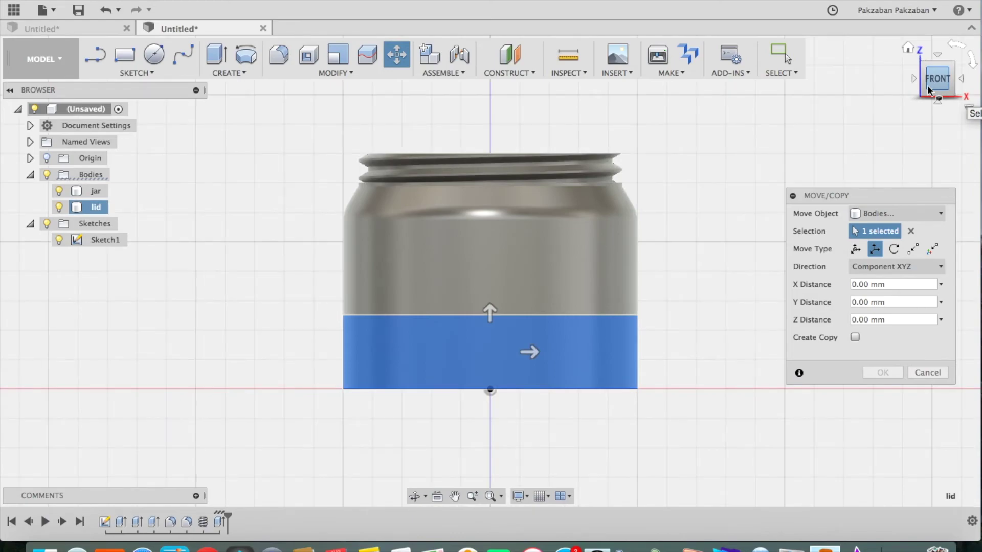
click(489, 308)
drag(489, 308, 492, 136)
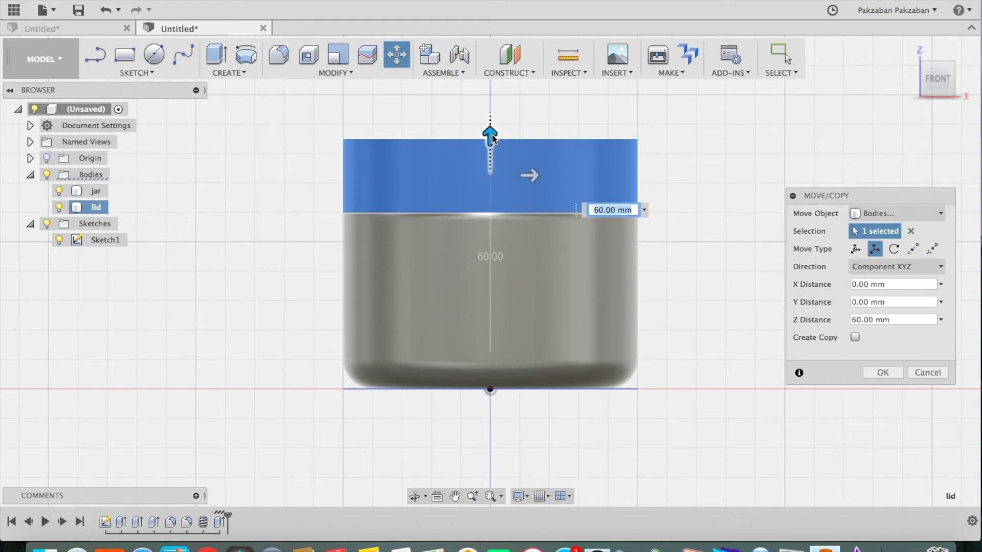
click(889, 374)
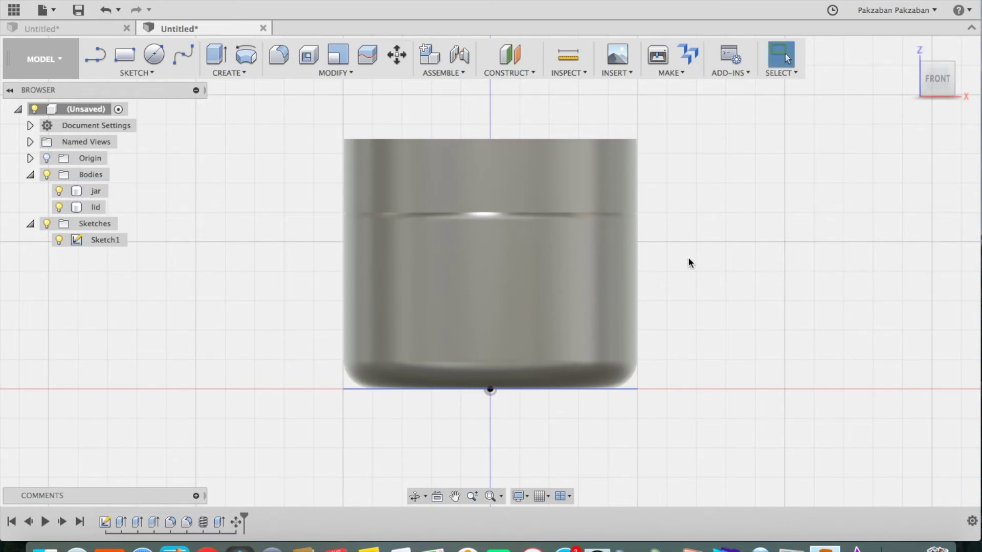
click(598, 174)
click(594, 252)
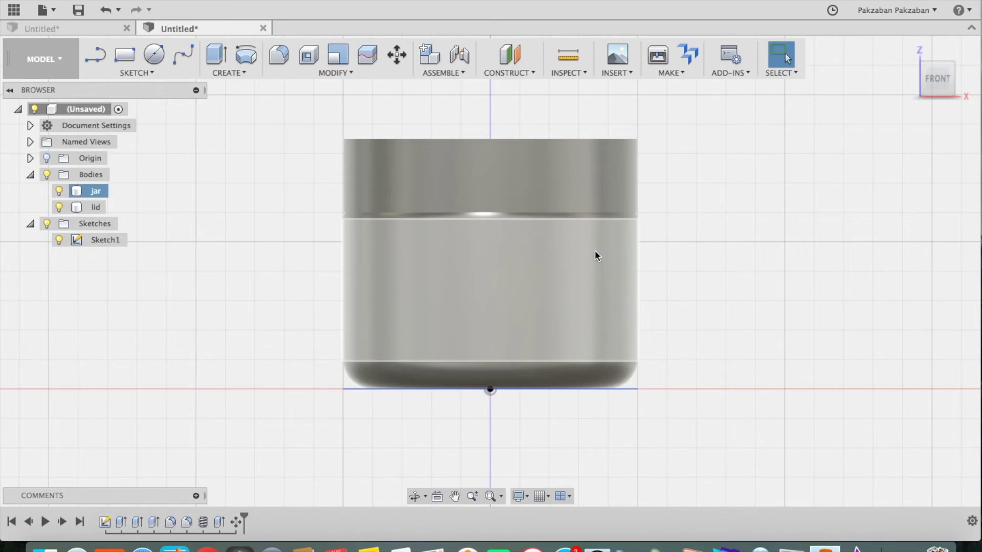
click(629, 184)
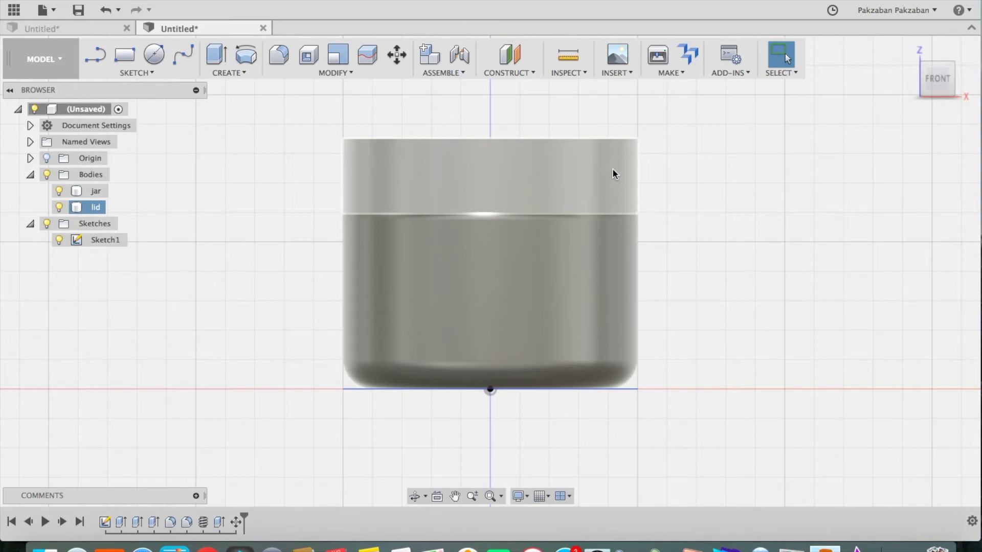
click(645, 225)
click(592, 280)
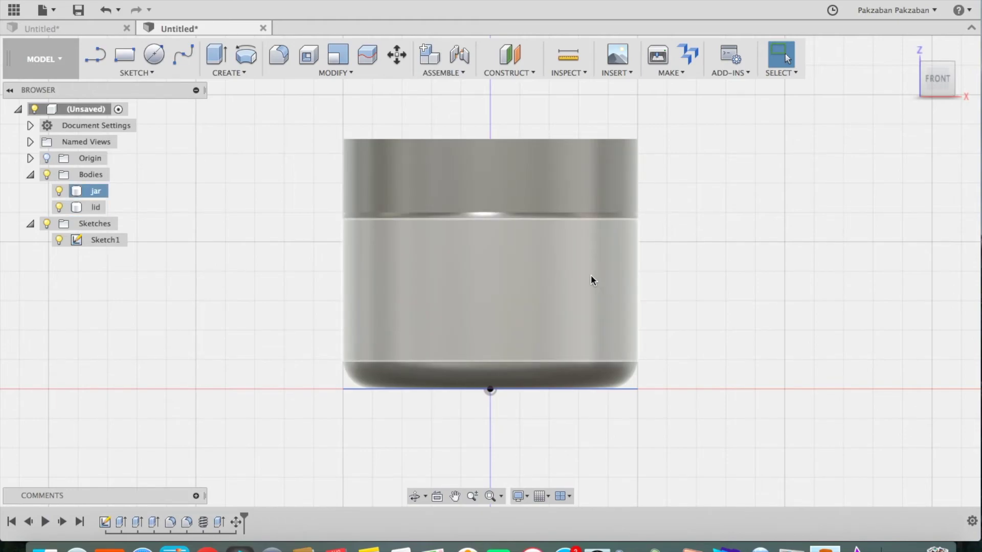
click(575, 178)
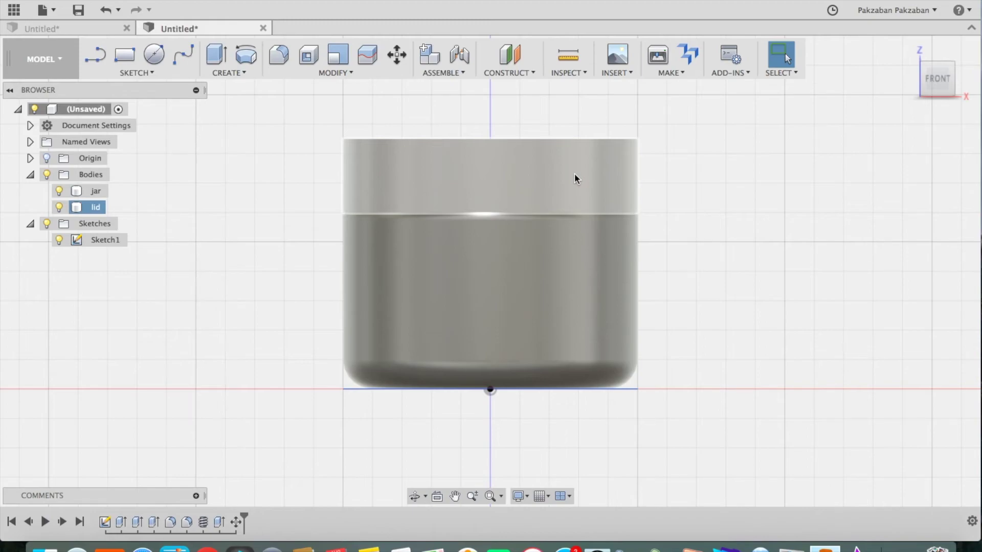
click(566, 259)
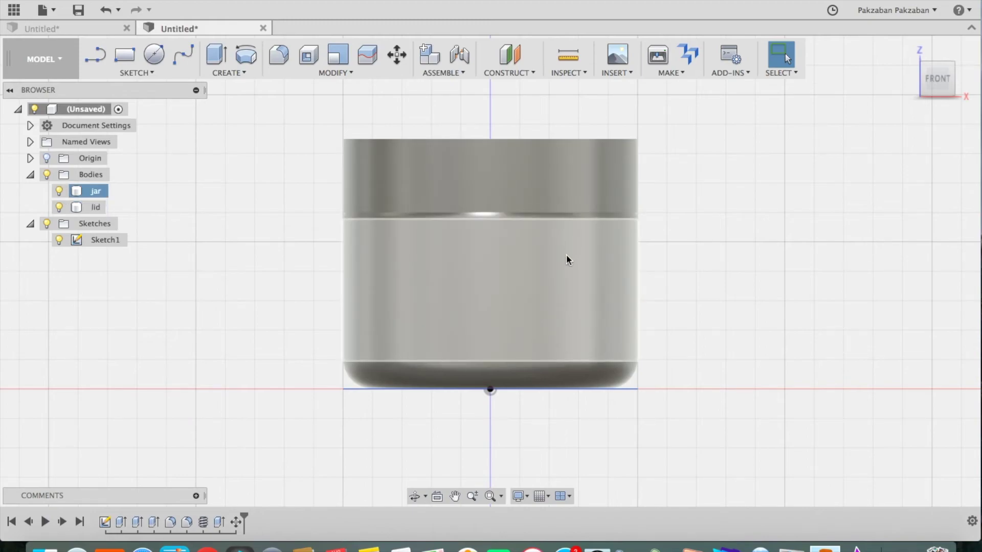
Create a copy of the jar body and move it along positive X until it stands clear beside the original.
click(396, 63)
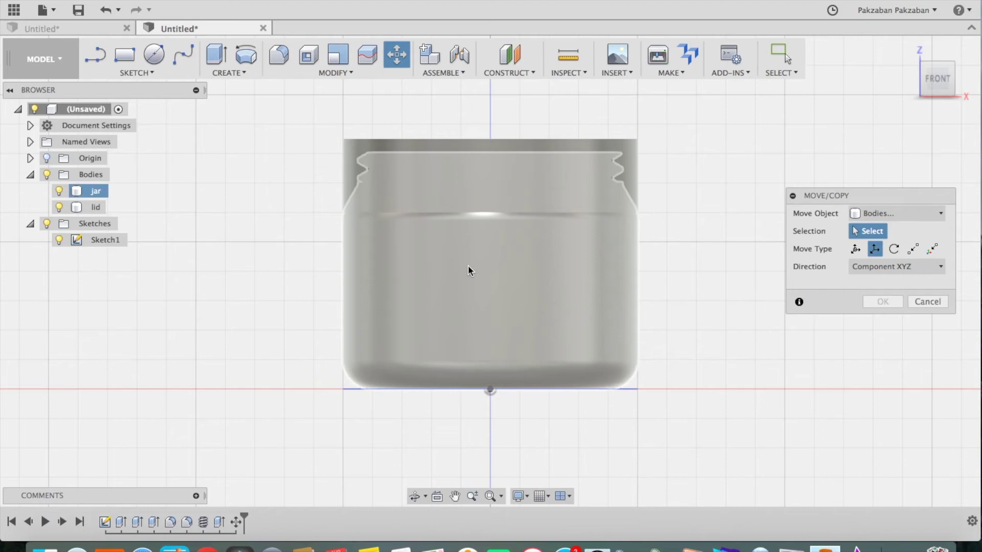
click(468, 264)
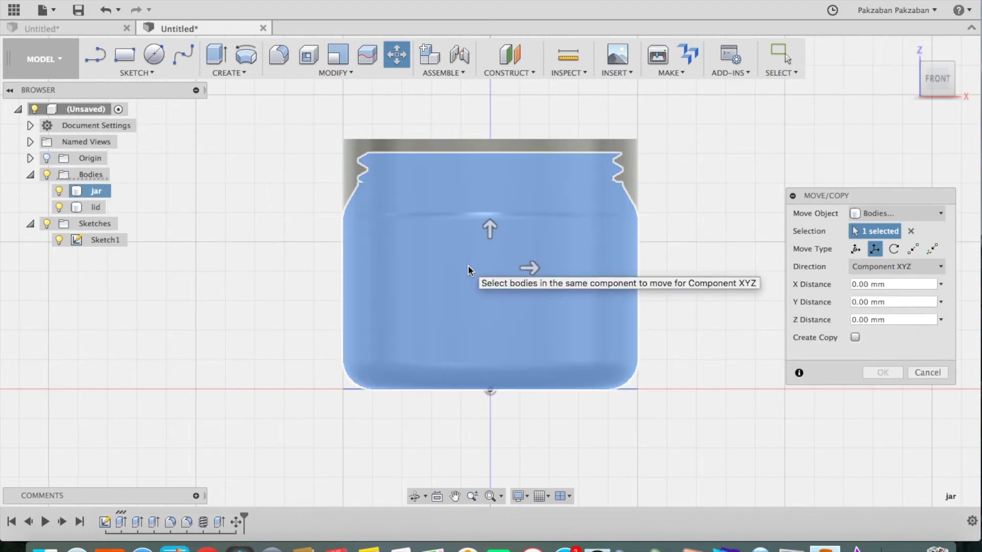
click(855, 338)
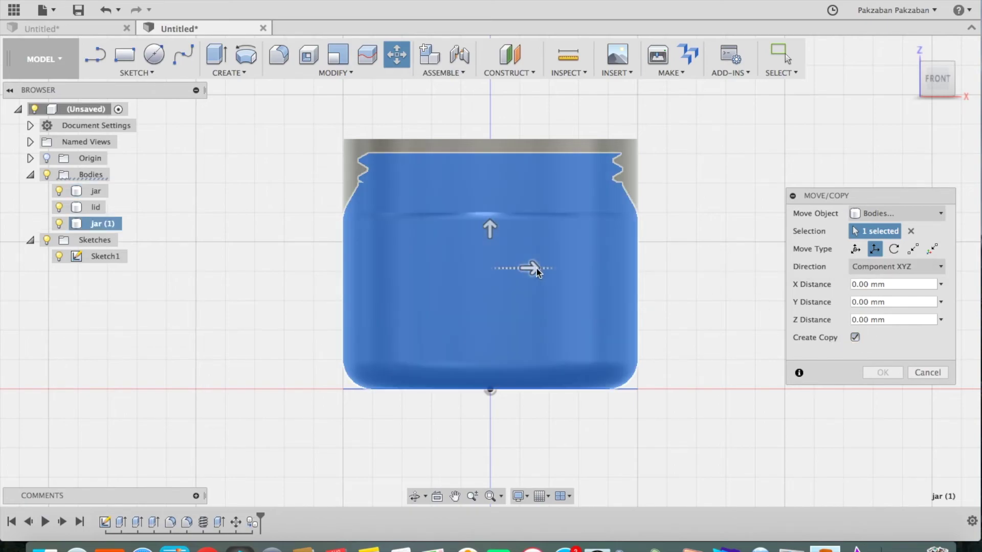
drag(535, 270, 848, 253)
click(875, 375)
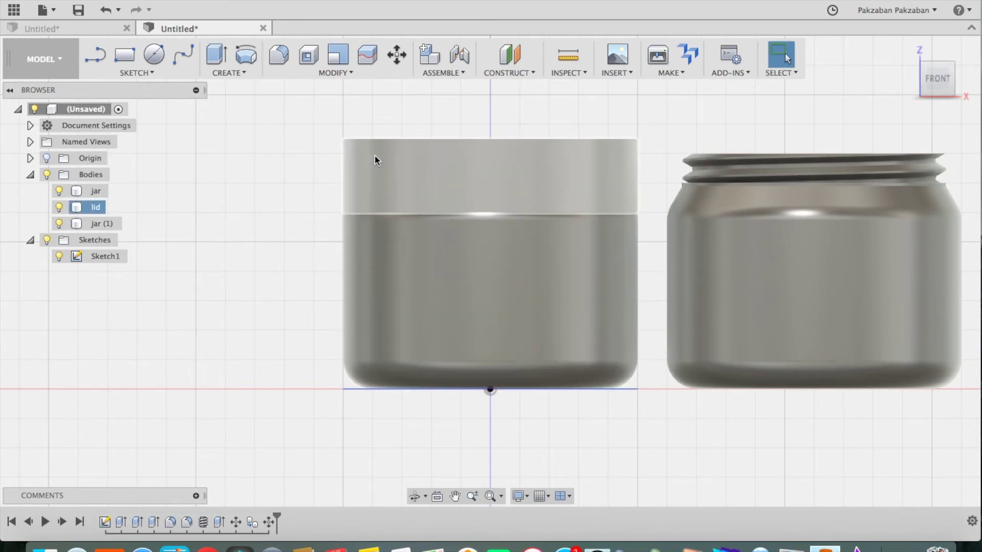
Pin Combine to the toolbar and cut the original jar body out of the lid body, with Keep Tools off.
click(348, 74)
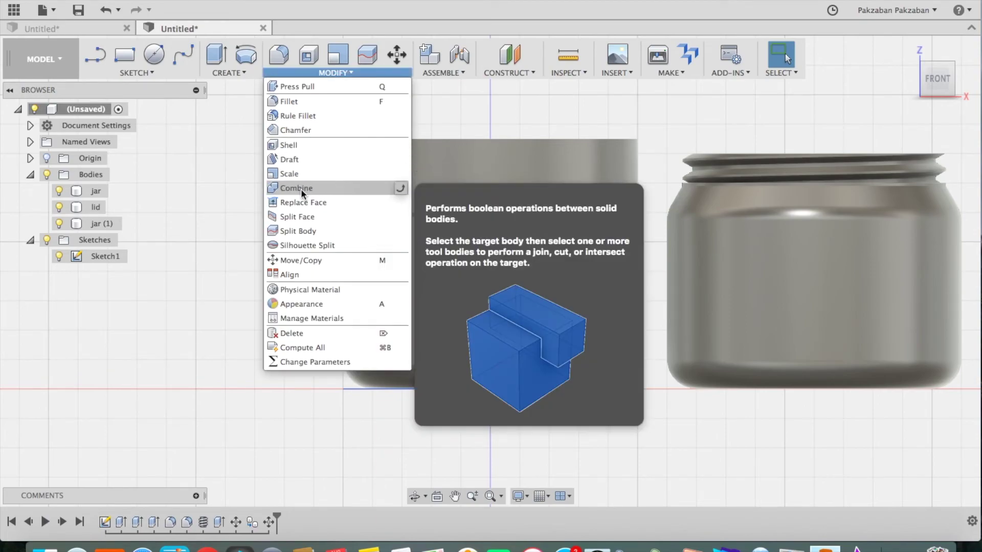
click(400, 188)
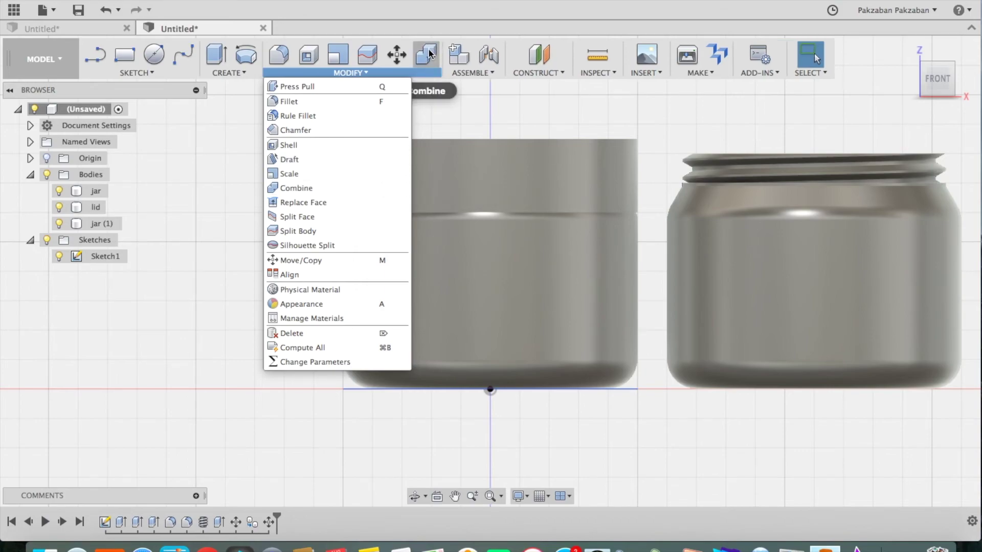
click(429, 54)
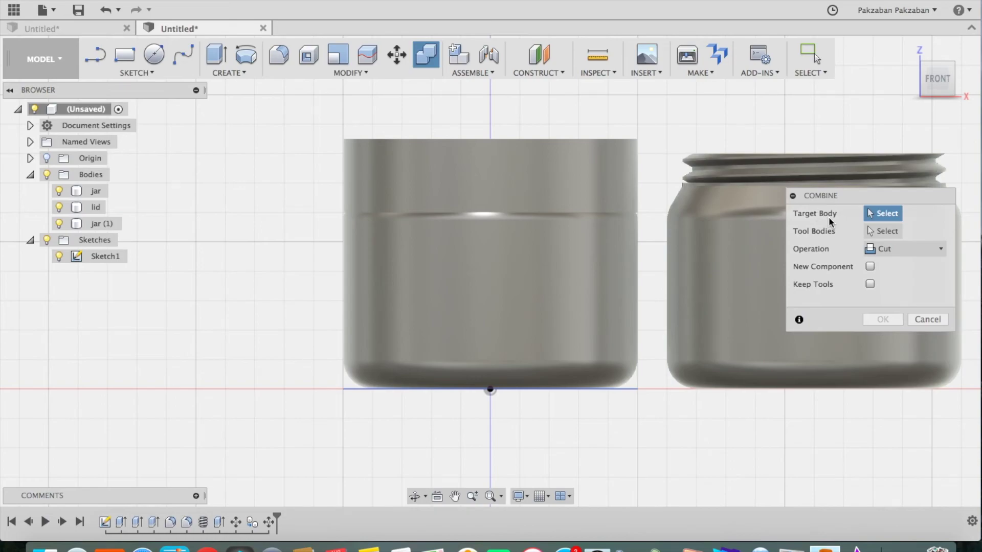
click(604, 183)
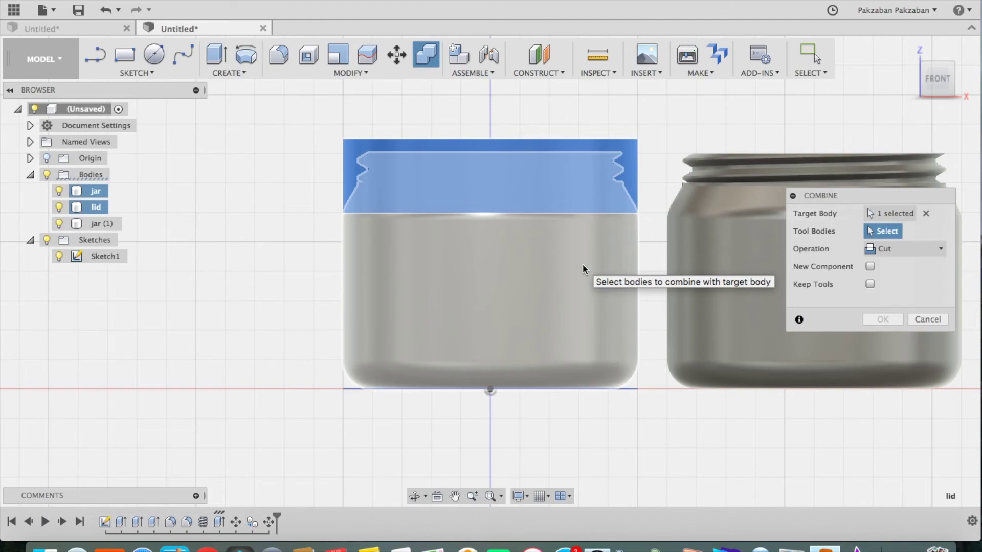
click(582, 264)
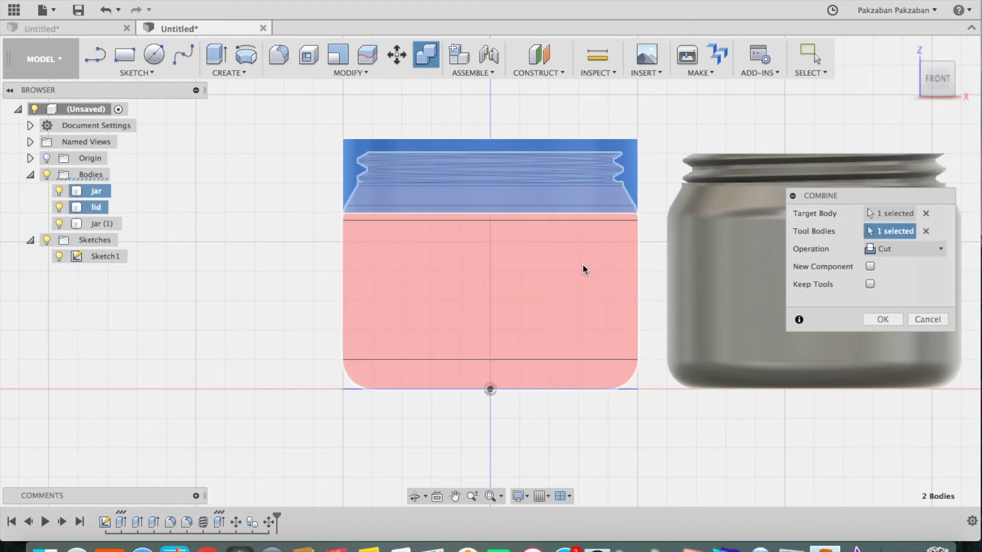
click(874, 319)
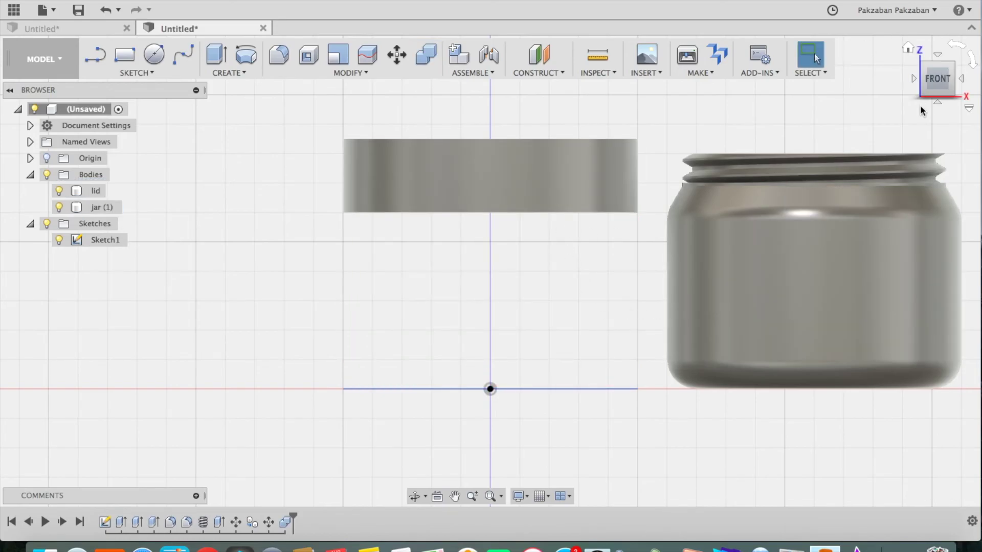
Hide the sketches and inspect the lid's threaded cavity from below.
drag(919, 88, 918, 75)
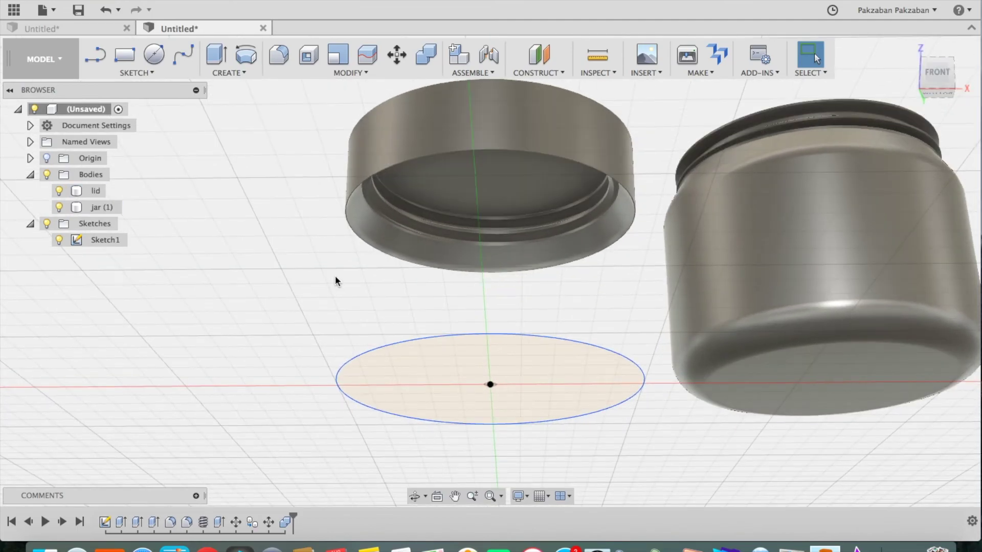
click(48, 222)
click(388, 256)
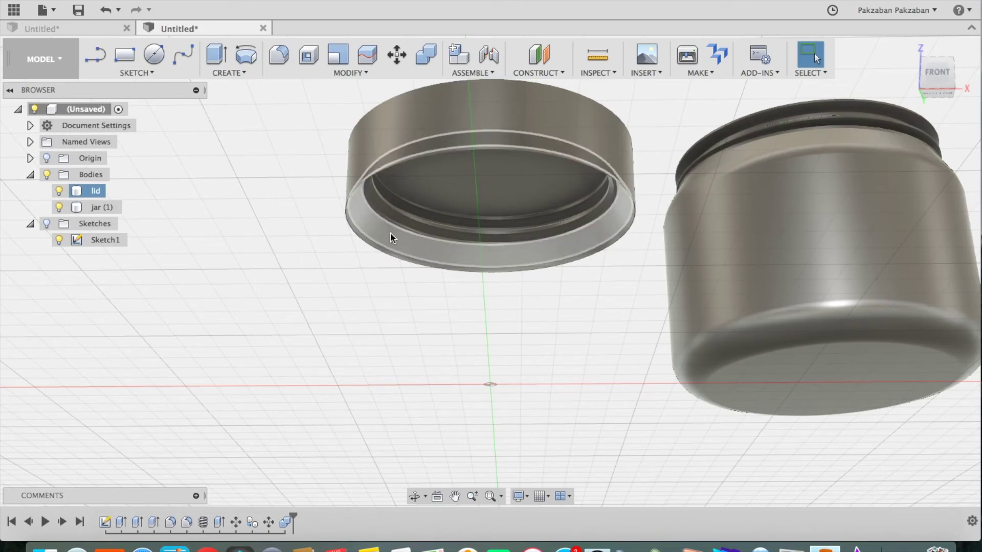
click(400, 221)
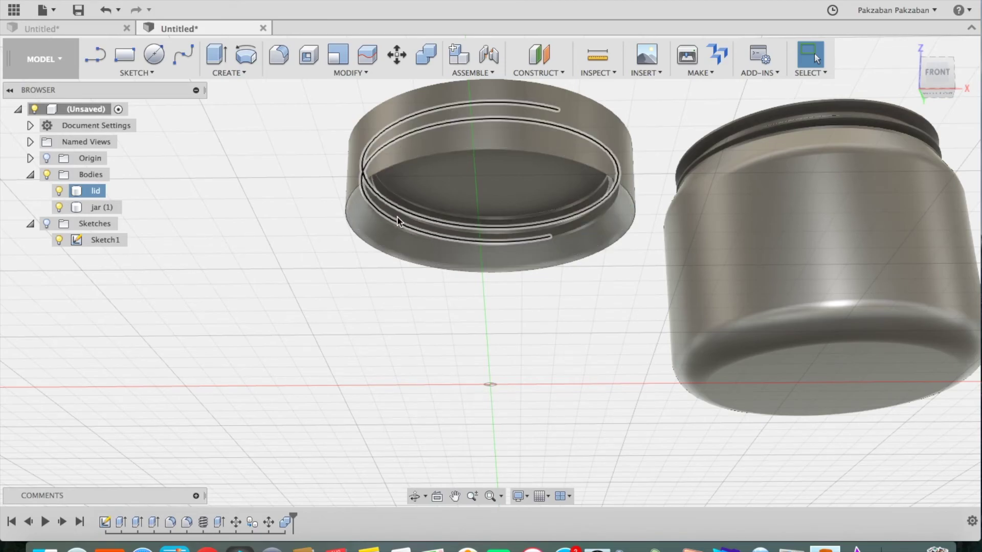
click(394, 284)
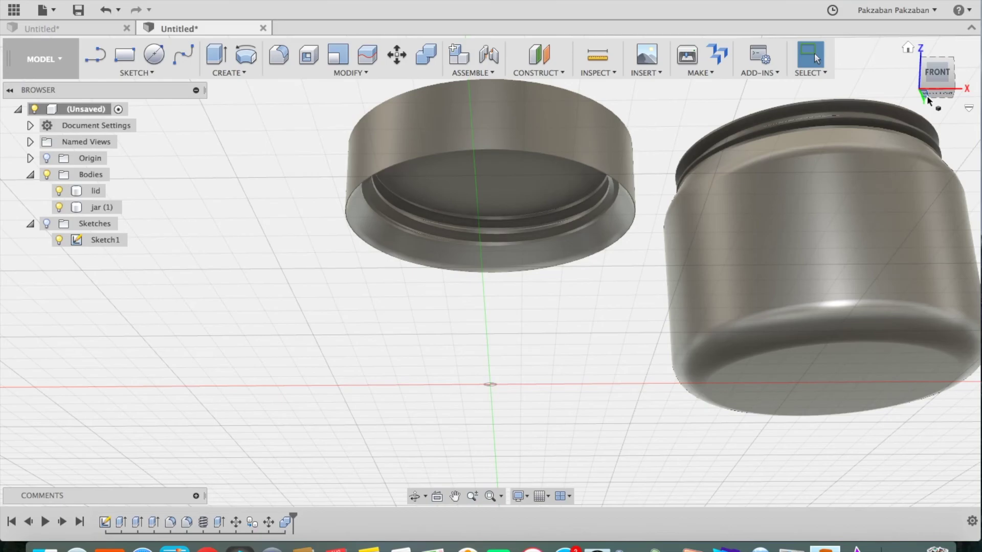
Shell the copied jar from its top face with a 7 mm inside thickness.
click(910, 50)
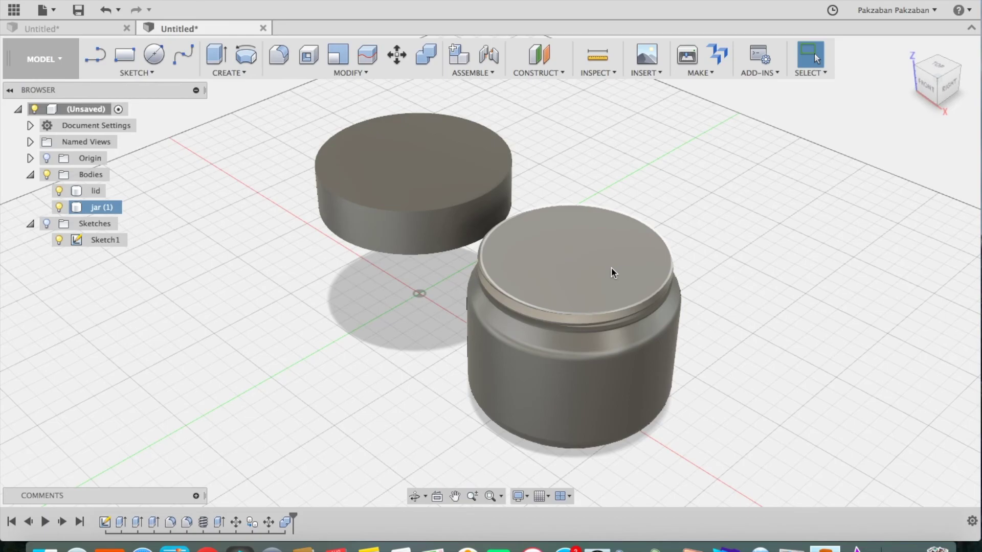
click(308, 58)
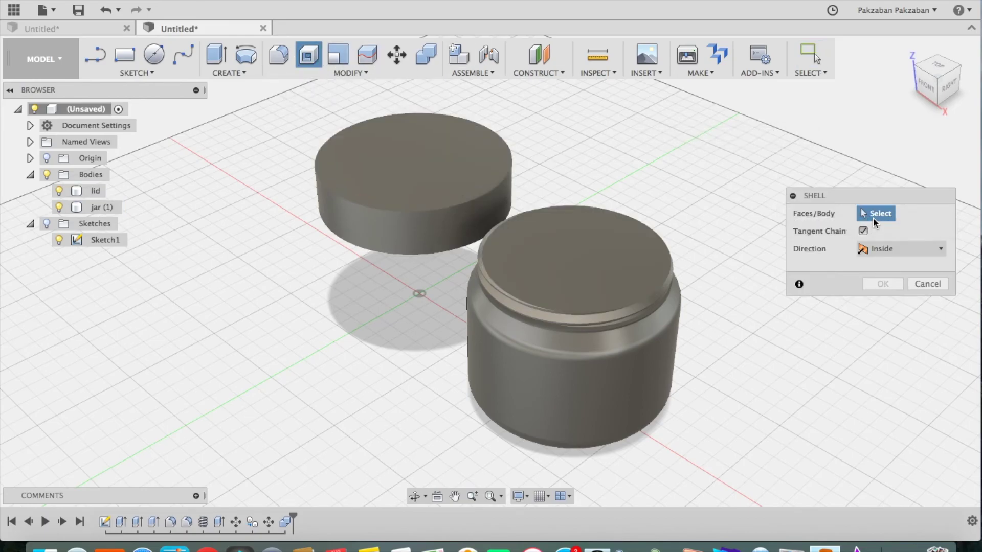
click(613, 253)
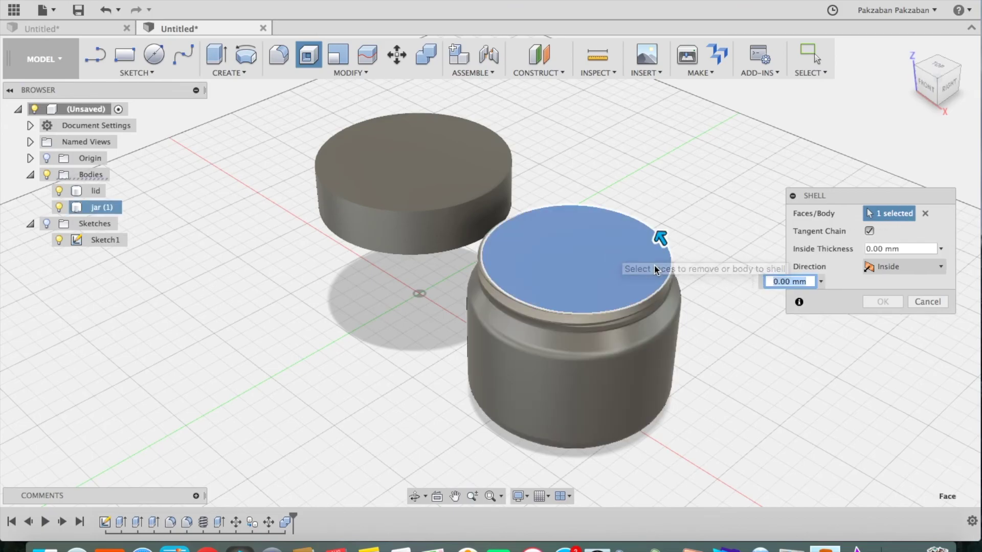
text(7)
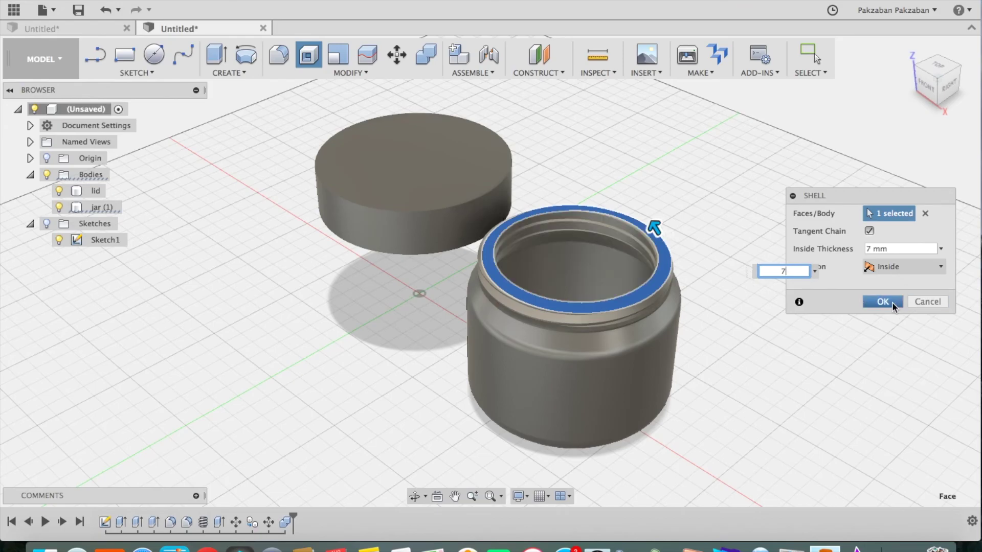
click(891, 302)
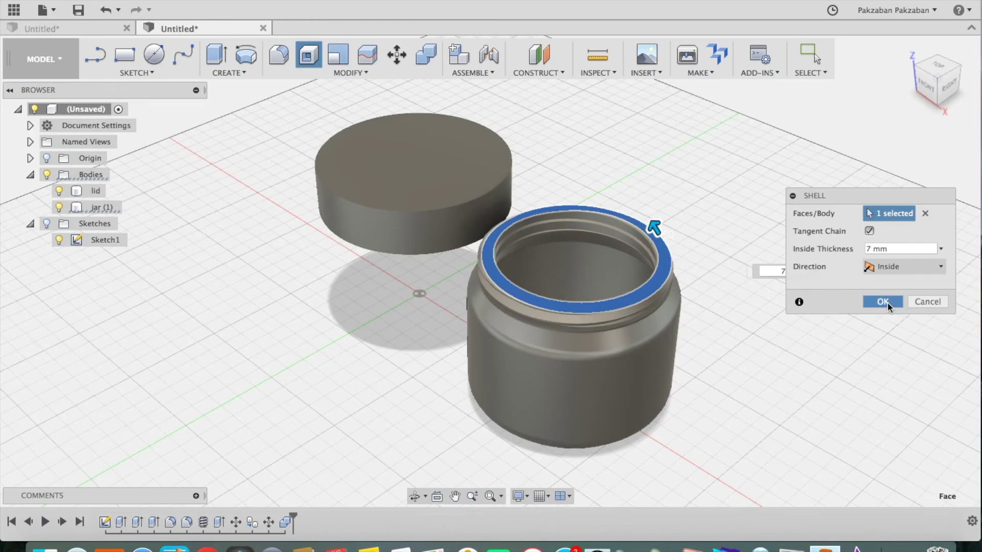
click(887, 302)
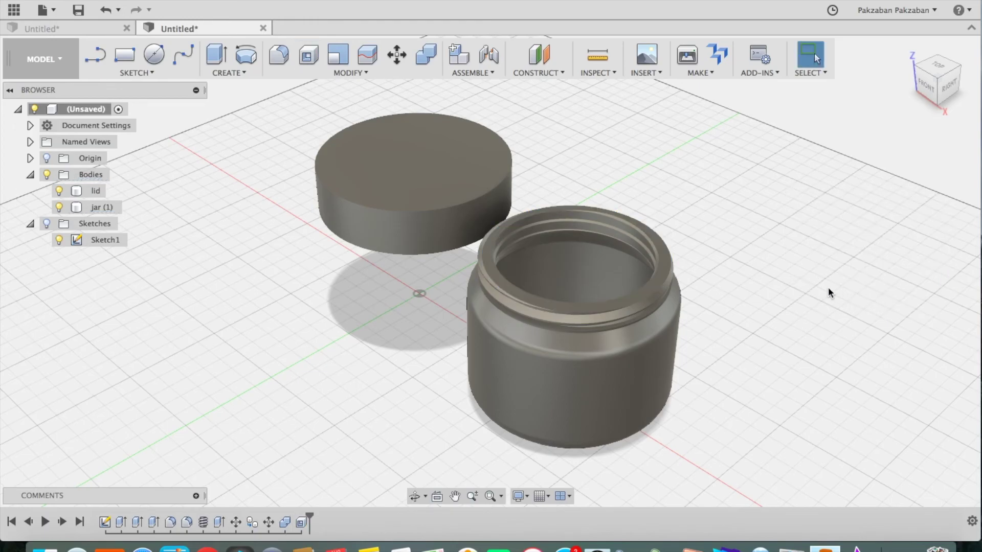
Sketch a six-sided inscribed polygon on the lid's top face, centred on the lid with its corners on the outer edge.
click(456, 173)
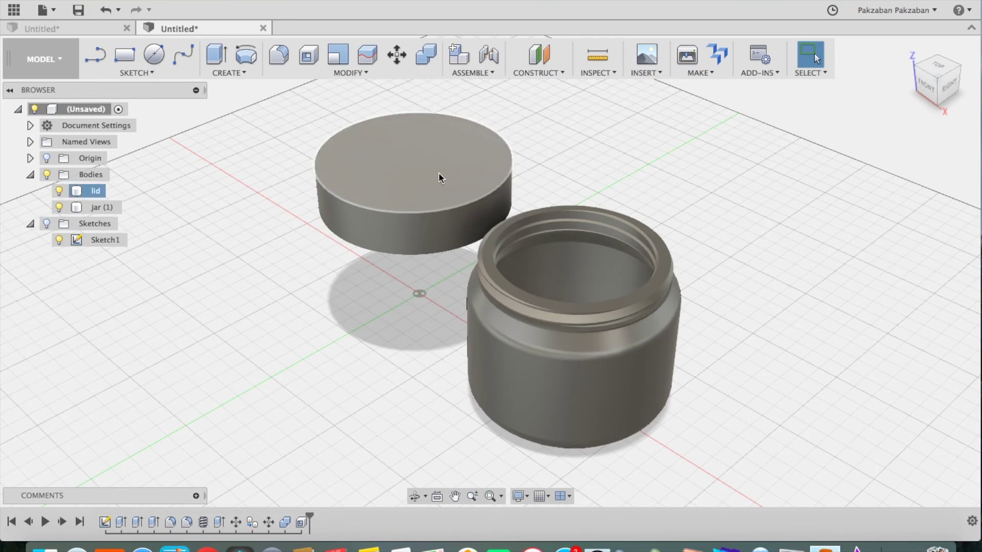
key(Escape)
click(151, 72)
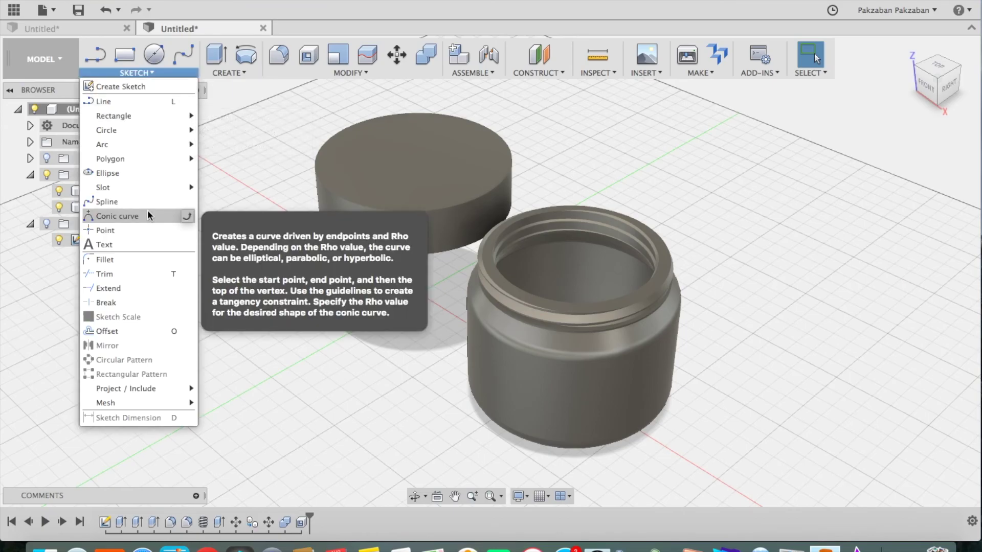
mouse_move(133, 164)
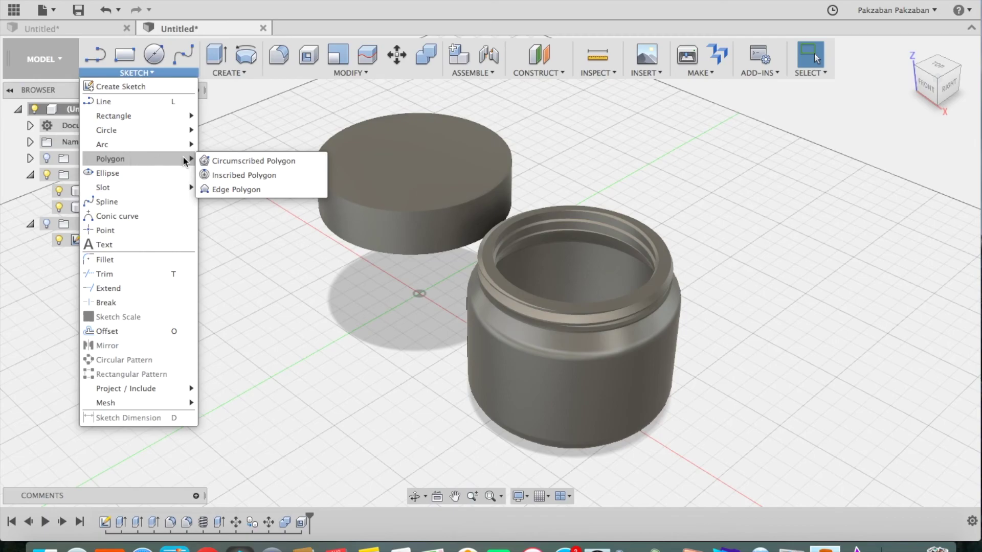
click(216, 176)
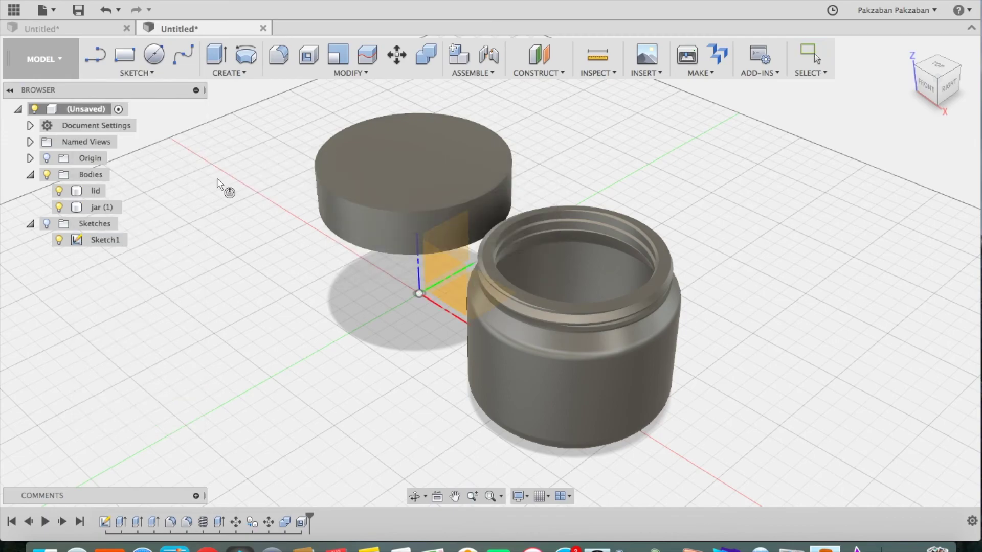
click(391, 166)
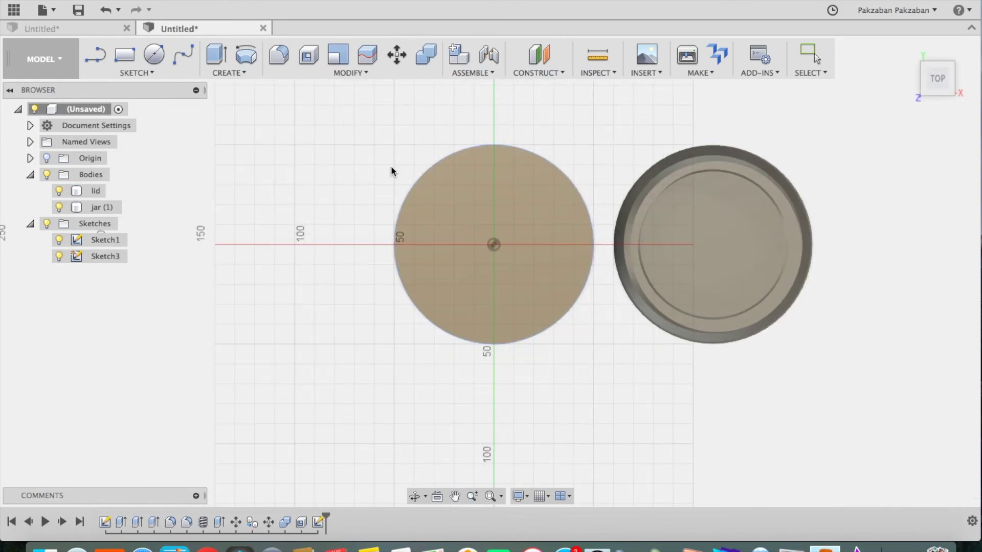
click(495, 246)
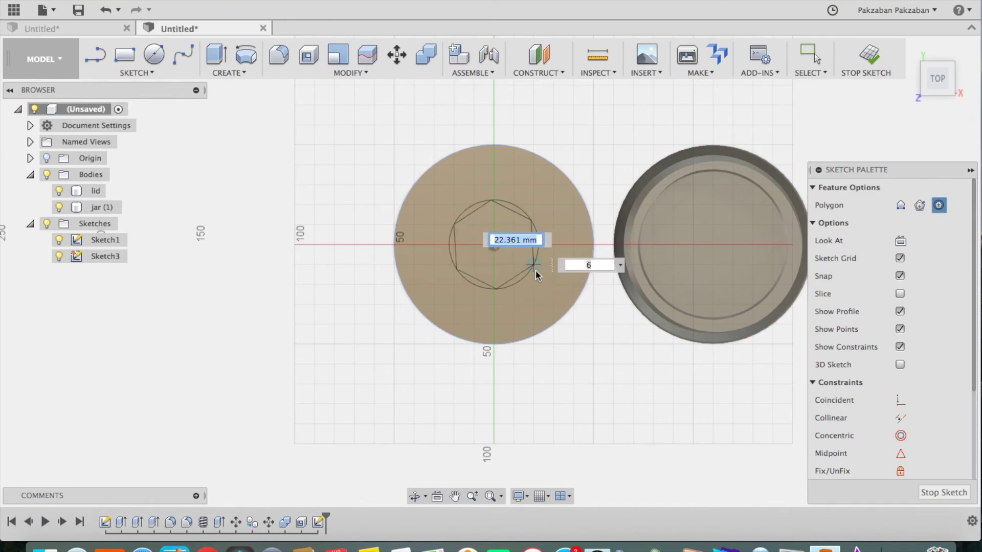
click(579, 294)
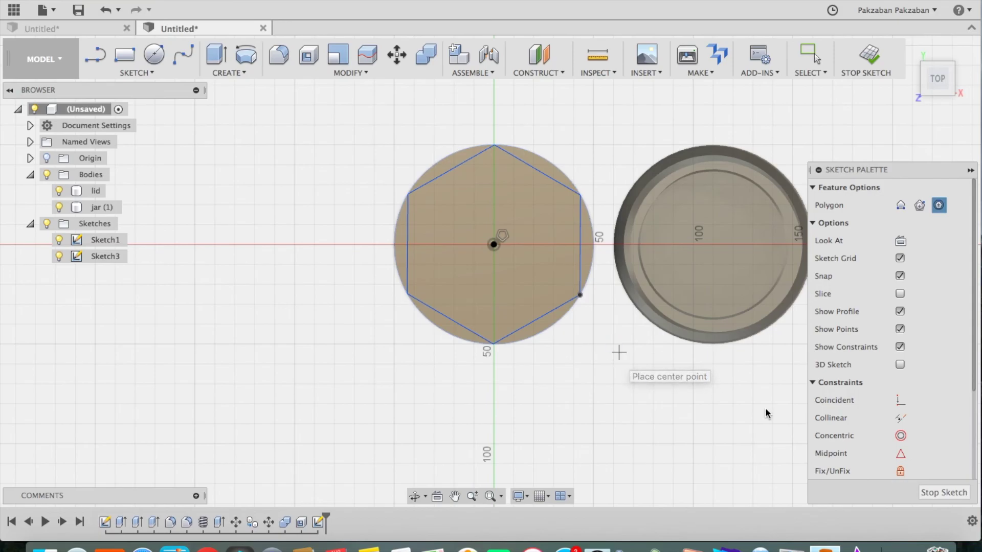
click(926, 492)
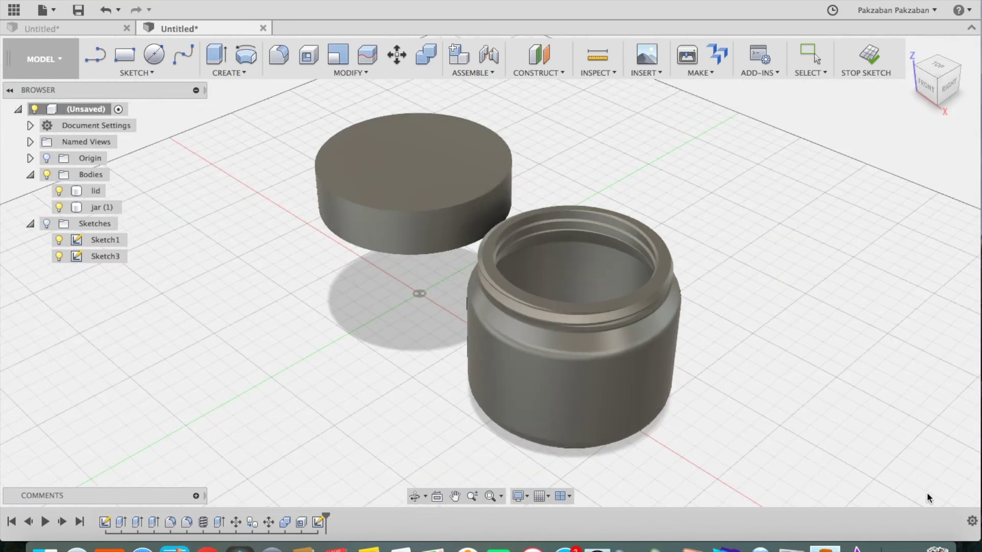
Show the sketches, extrude the hexagon profile by -1 mm as a cut into the lid's top, and hide the sketches again.
click(47, 224)
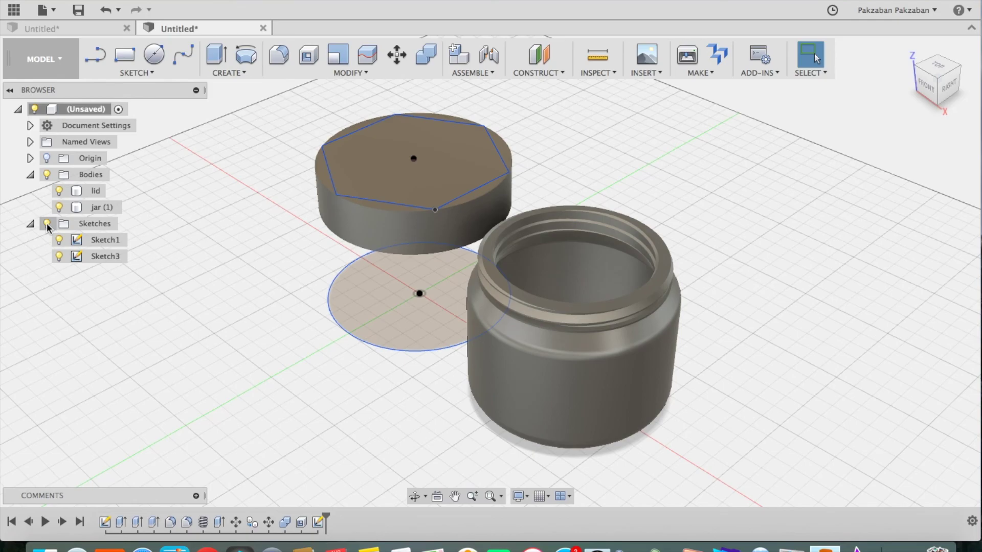
click(216, 57)
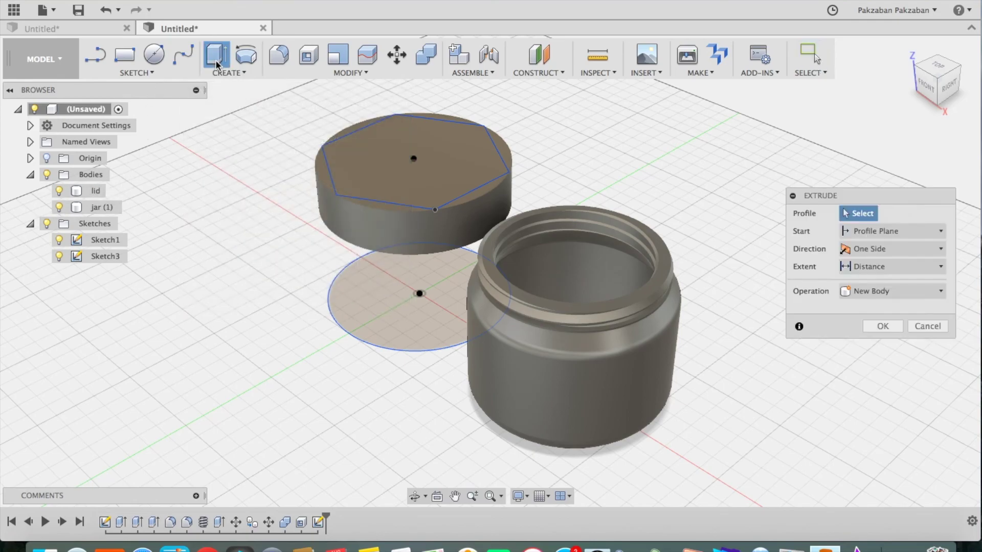
click(377, 168)
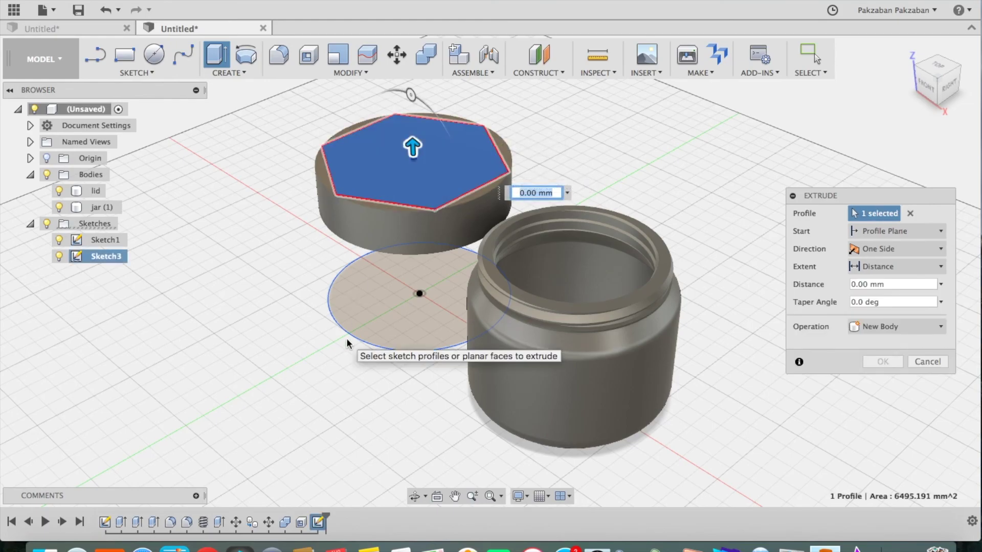
text(-1)
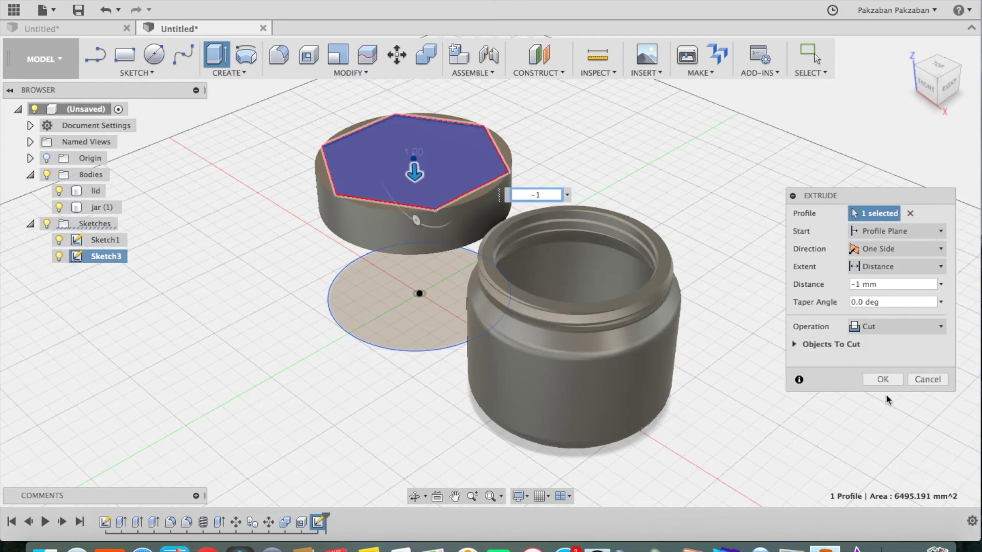
click(882, 379)
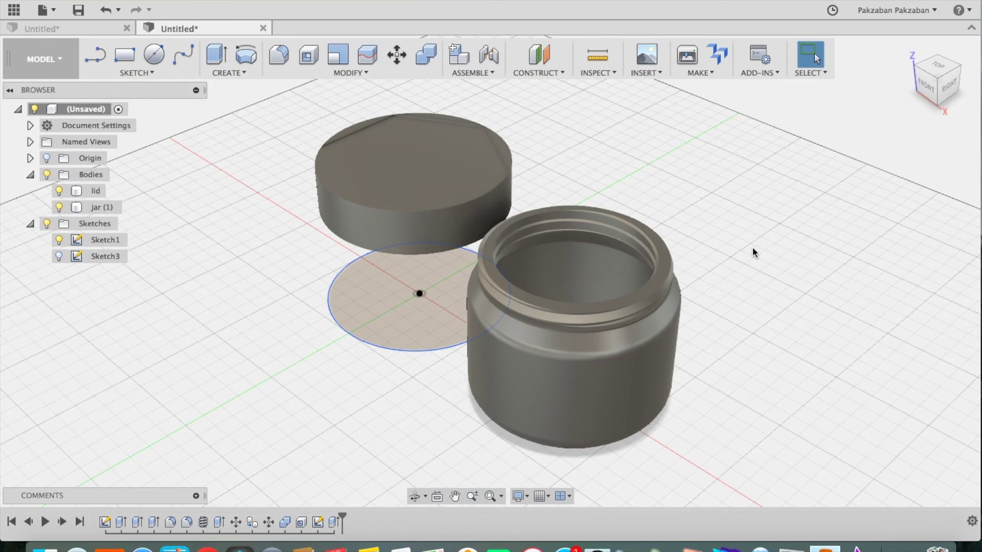
click(47, 225)
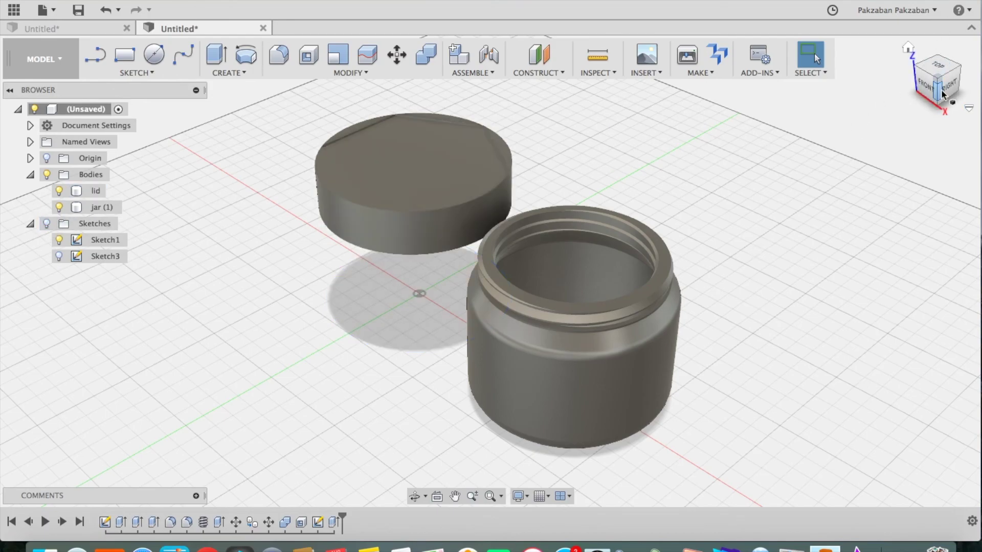
mouse_move(940, 86)
mouse_down()
mouse_move(946, 98)
mouse_move(977, 76)
mouse_move(947, 66)
mouse_move(967, 61)
mouse_move(15, 26)
mouse_move(978, 60)
mouse_move(940, 85)
mouse_up()
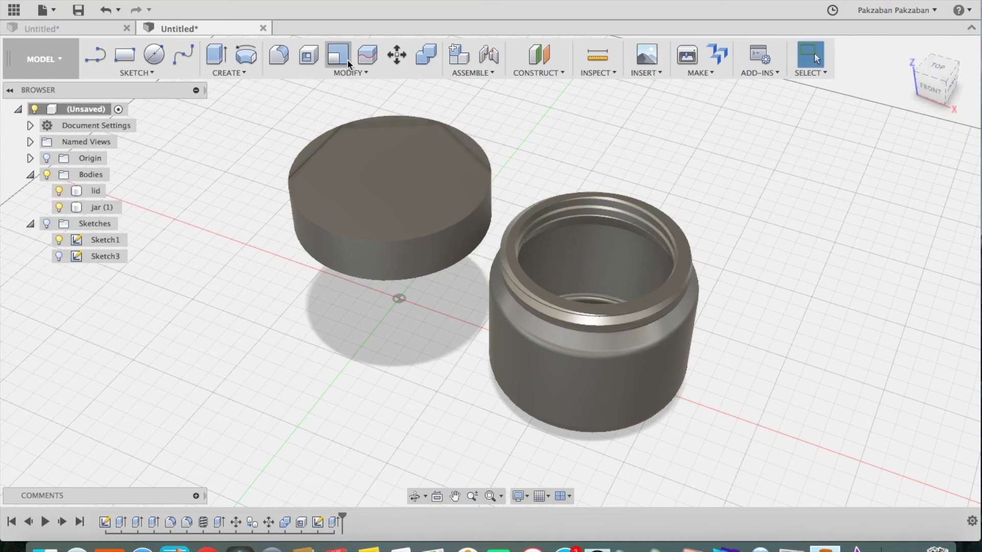
Save the design under the name "jar lid" in My First Project.
click(54, 11)
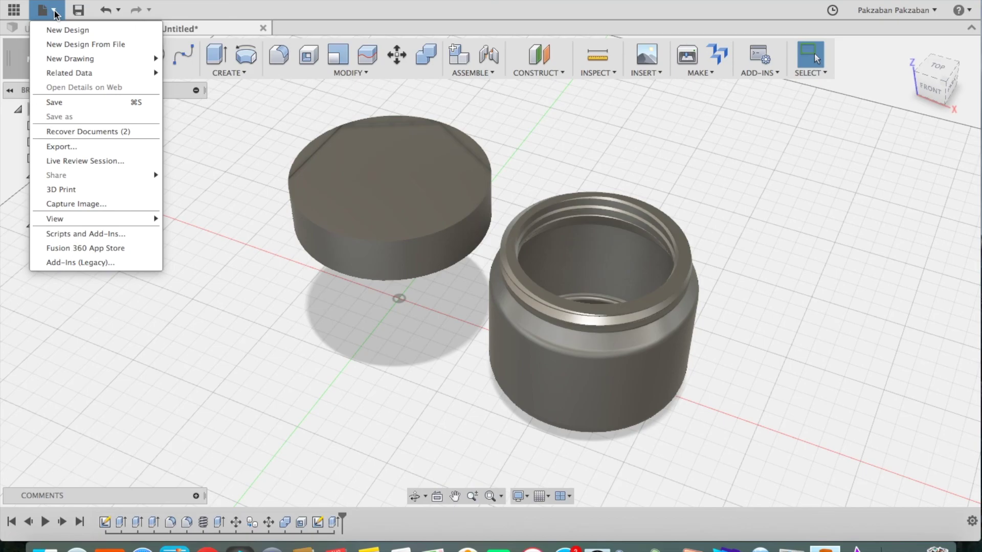
click(54, 102)
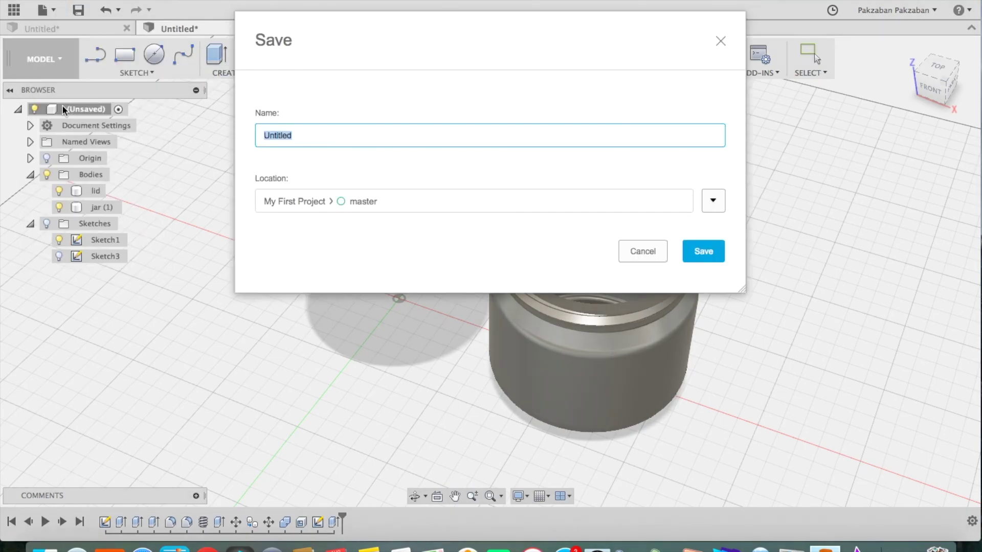
text(jar lid)
click(695, 251)
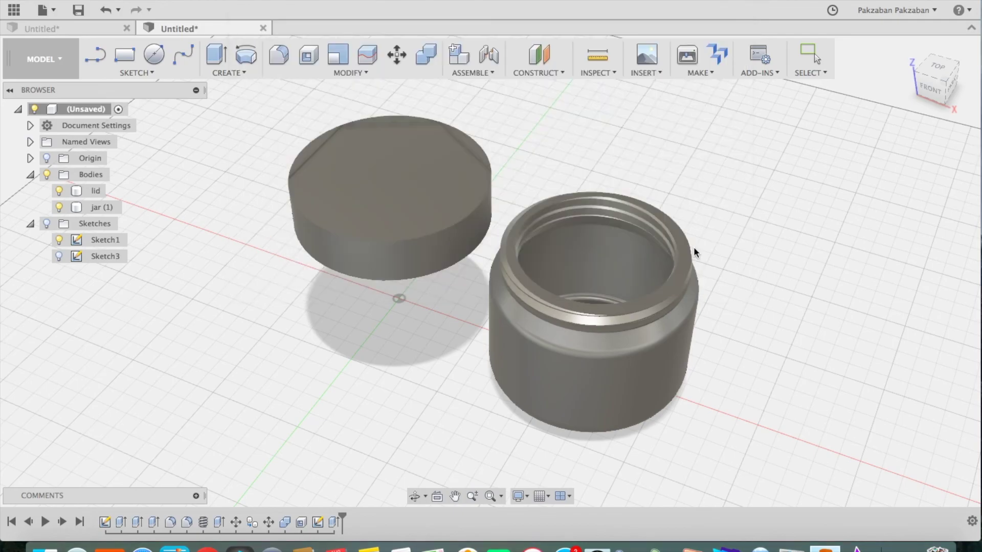